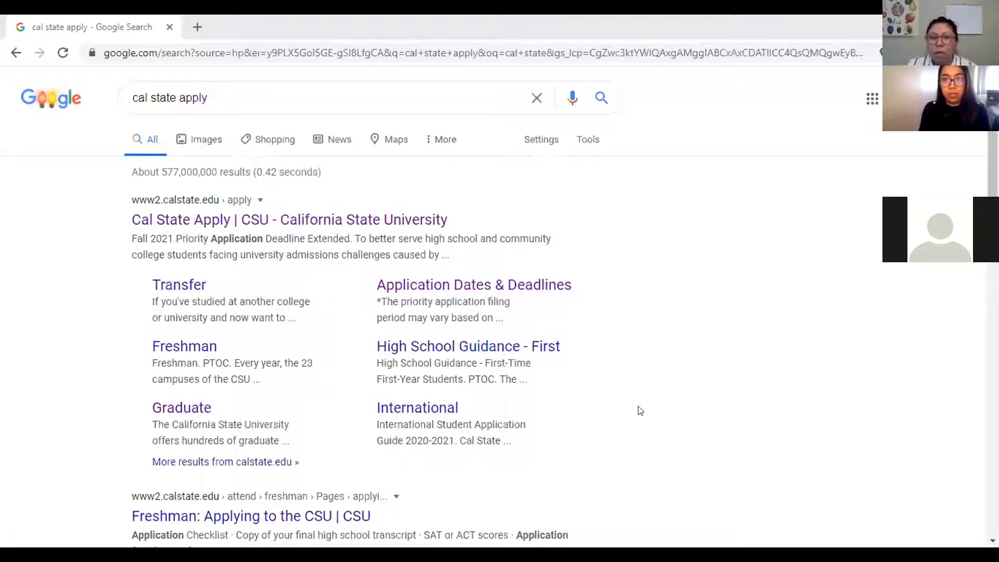
Open the Cal State Apply Graduate page from the search results and start an application for the Fall 2021 term
left_click(192, 409)
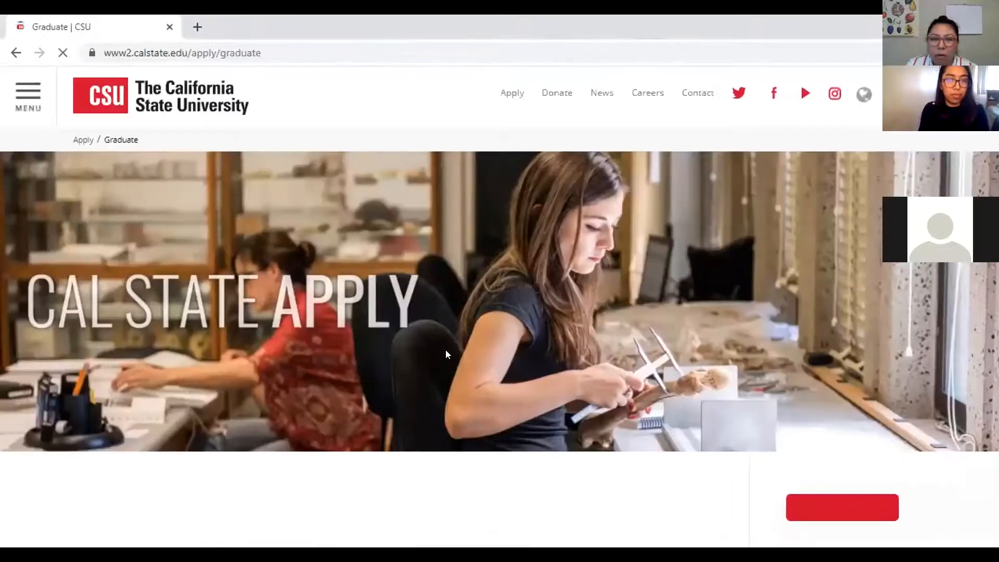
scroll(412, 357, "down", 2)
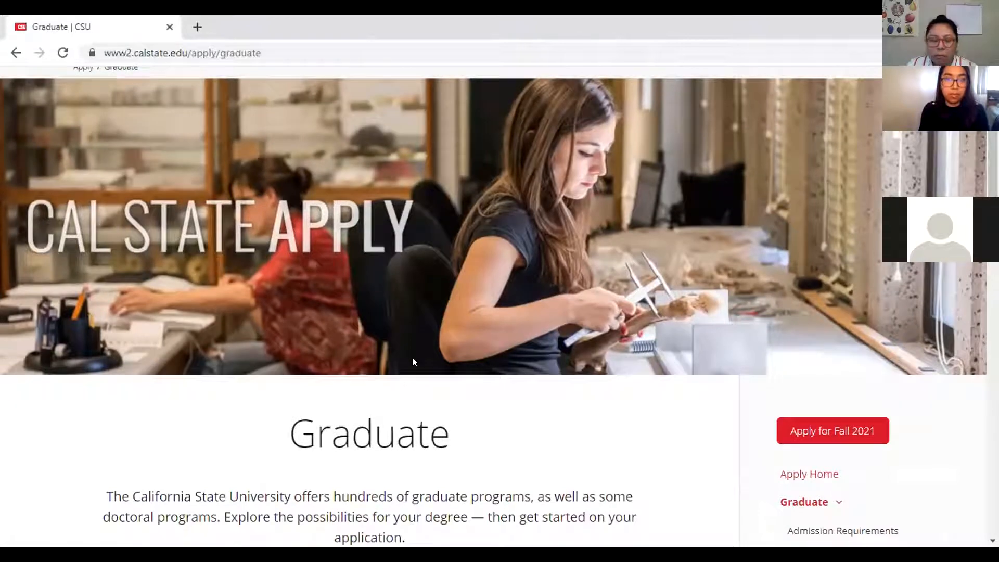
scroll(412, 357, "down", 1)
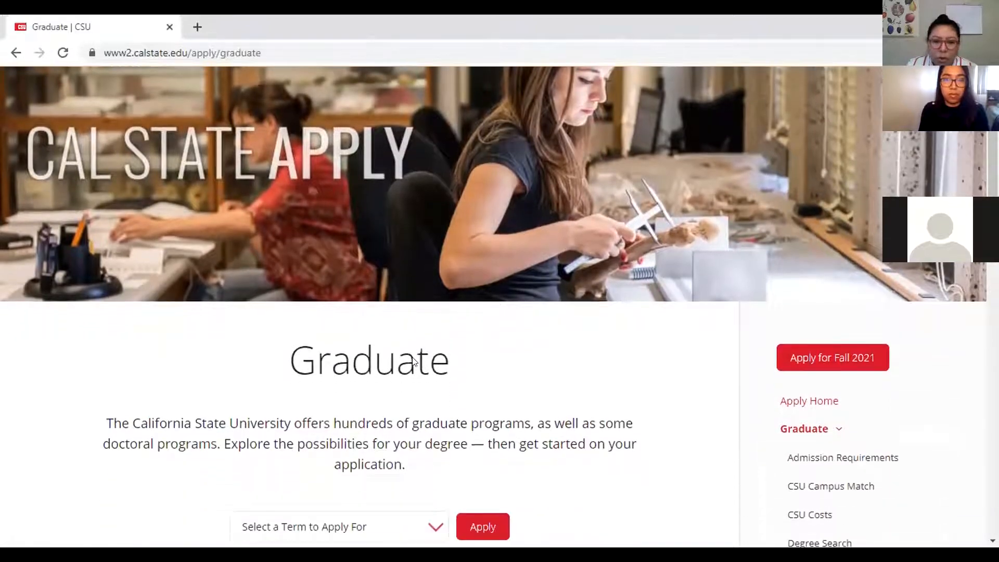
scroll(559, 350, "down", 3)
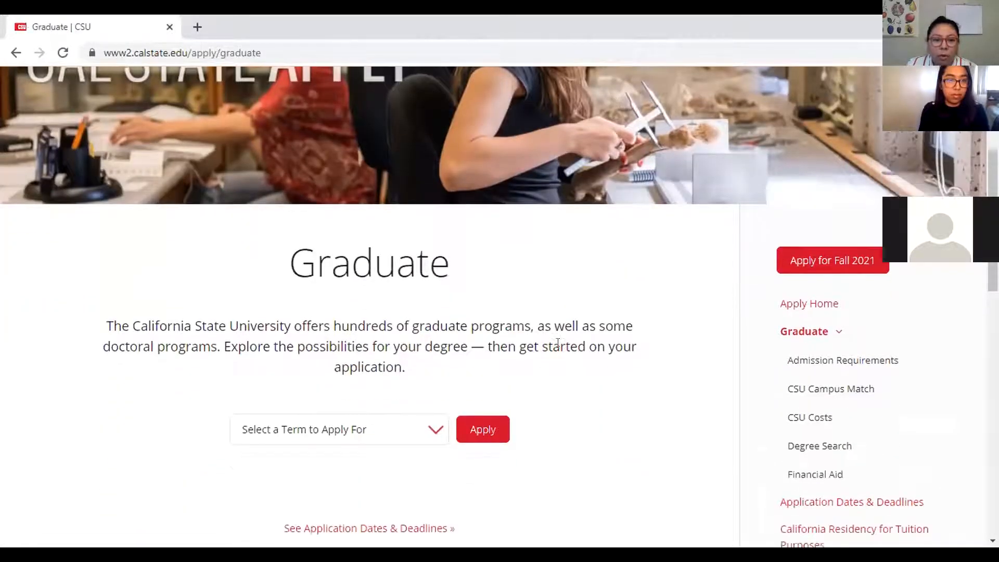
left_click(434, 383)
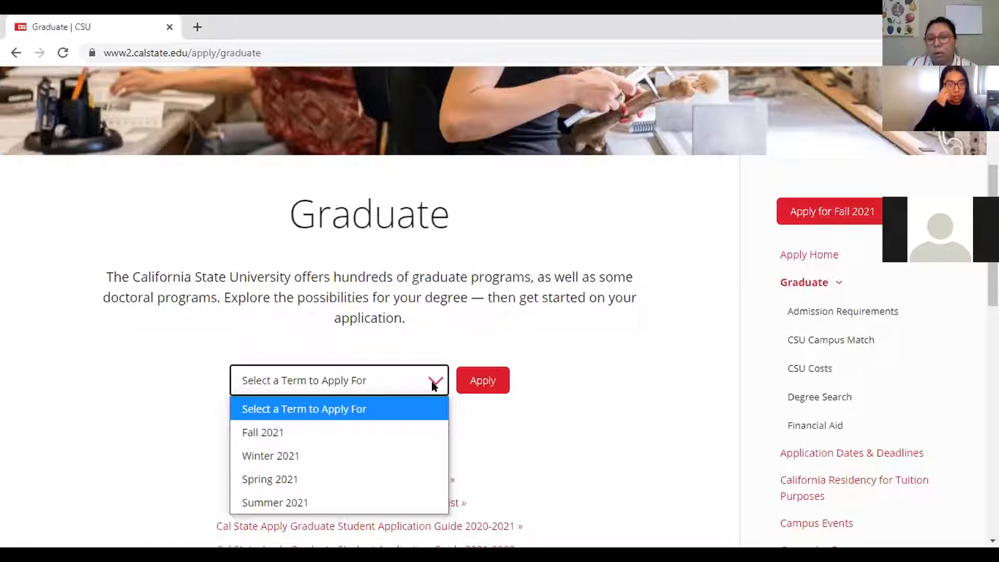
left_click(412, 430)
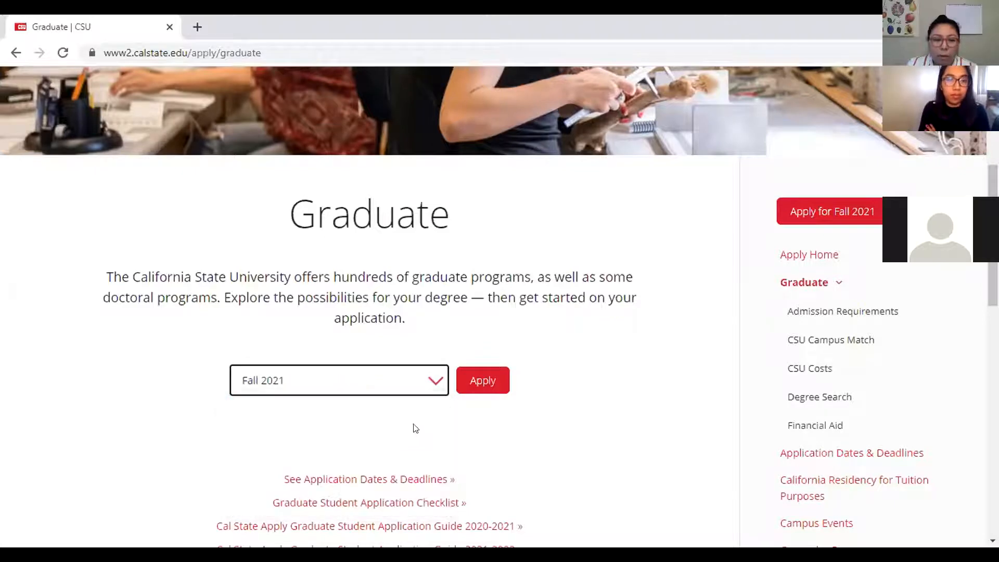
left_click(477, 384)
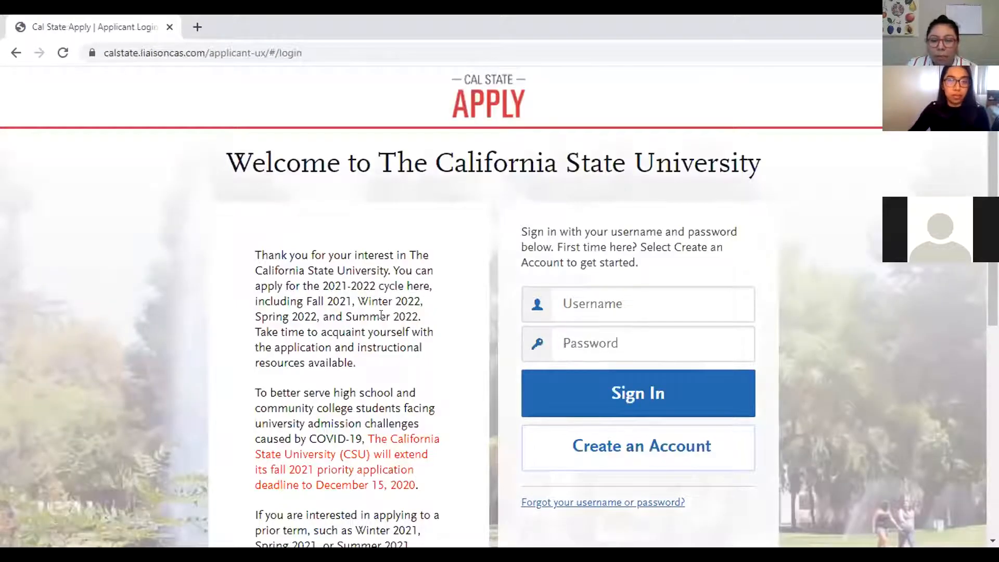
Try to sign in to Cal State Apply with the saved username and the account password
scroll(381, 315, "down", 1)
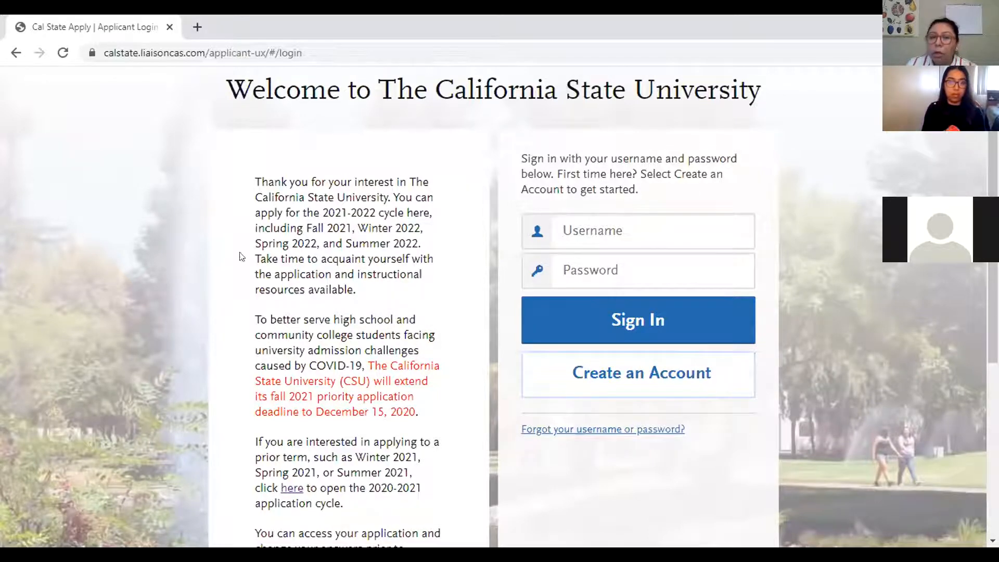
scroll(249, 303, "up", 3)
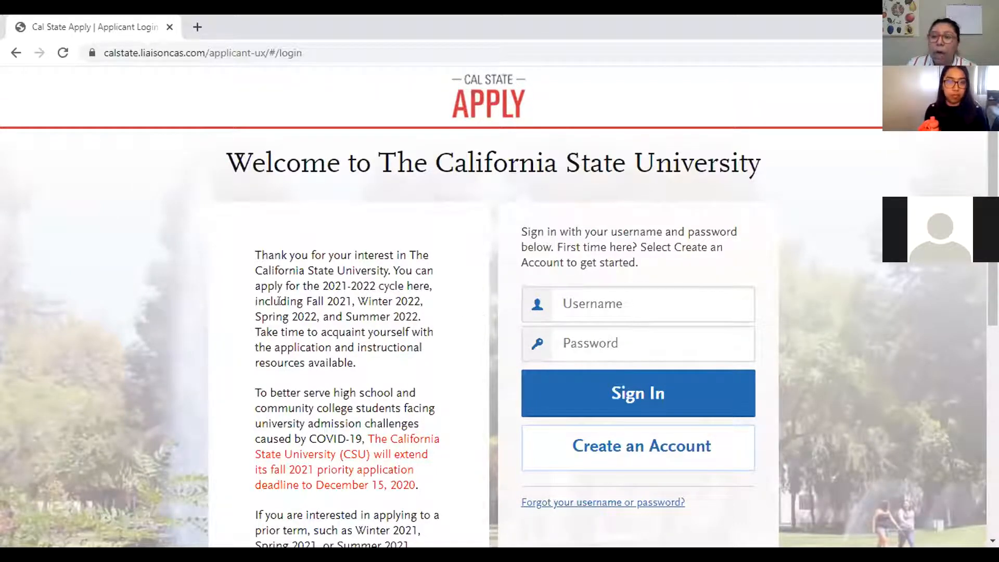
scroll(323, 304, "down", 1)
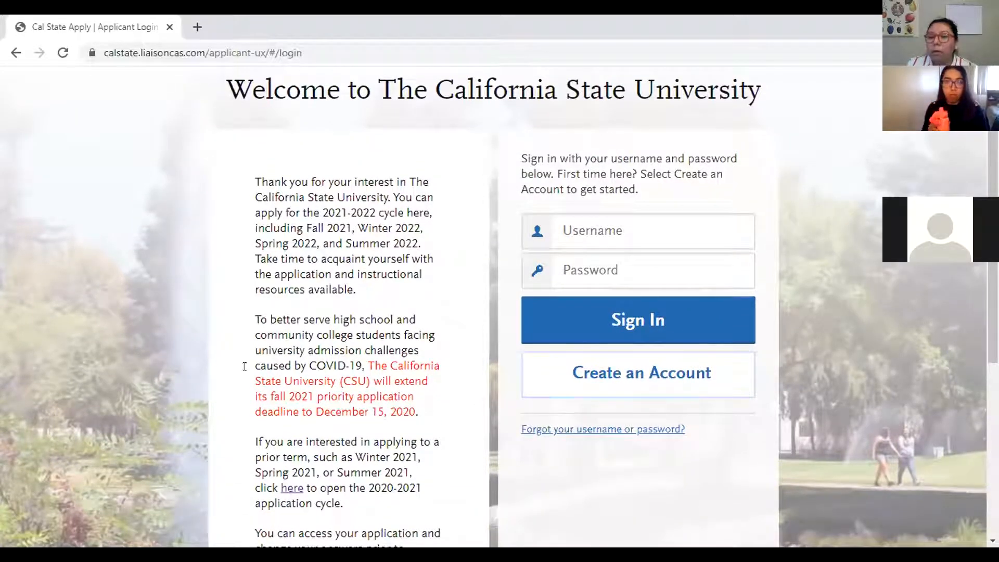
scroll(202, 359, "up", 1)
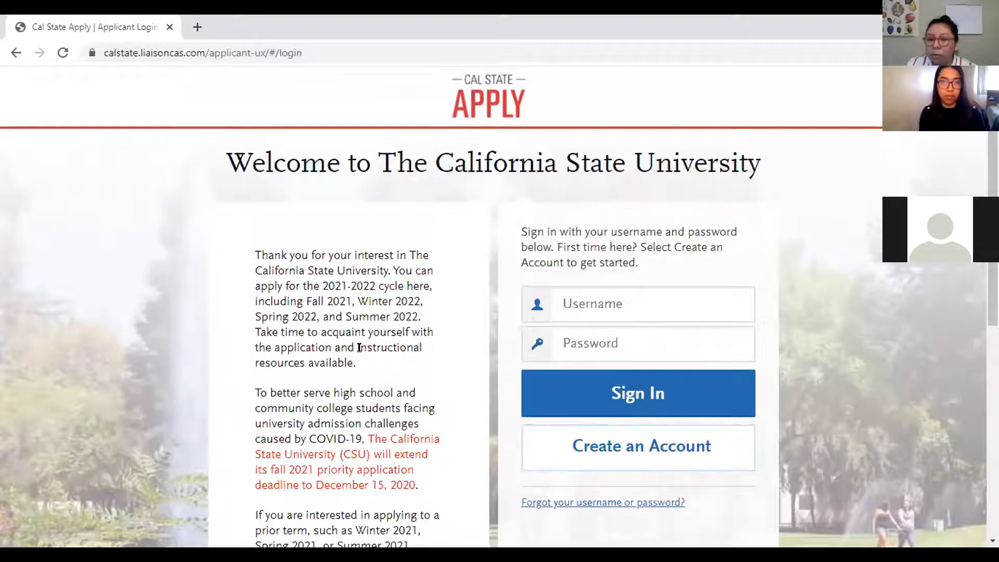
left_click(577, 303)
left_click(596, 337)
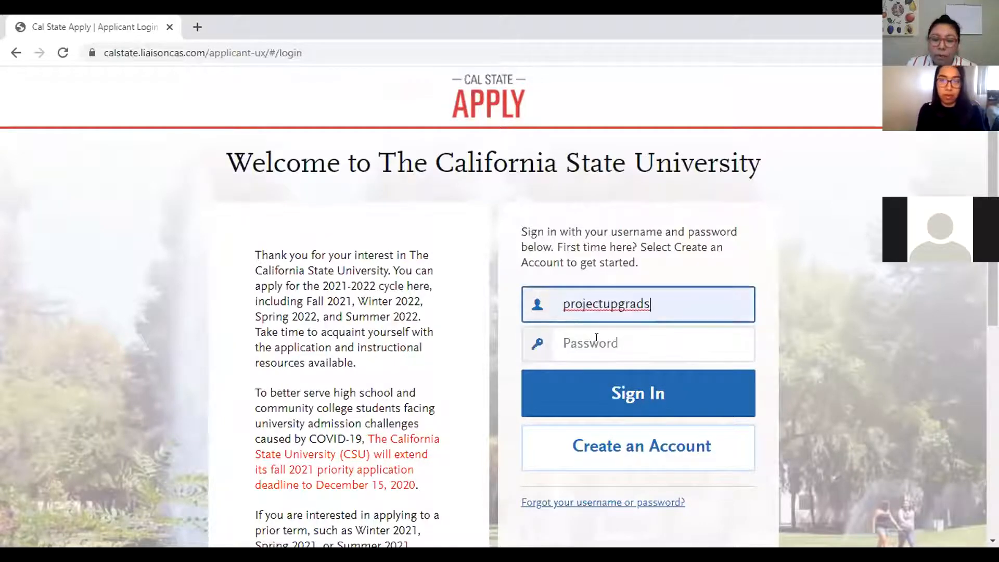
left_click(619, 335)
type("•••")
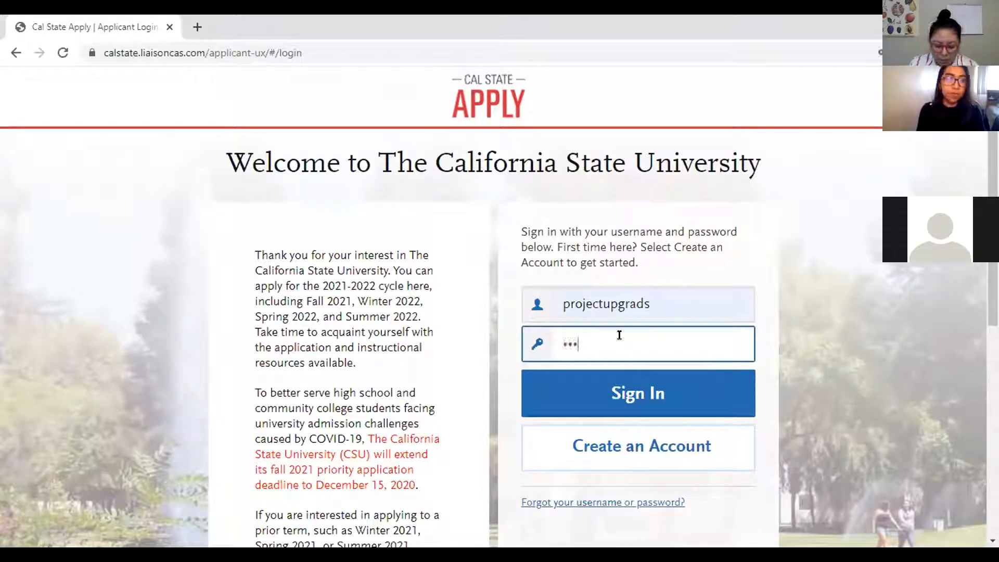
type("•••••••••••")
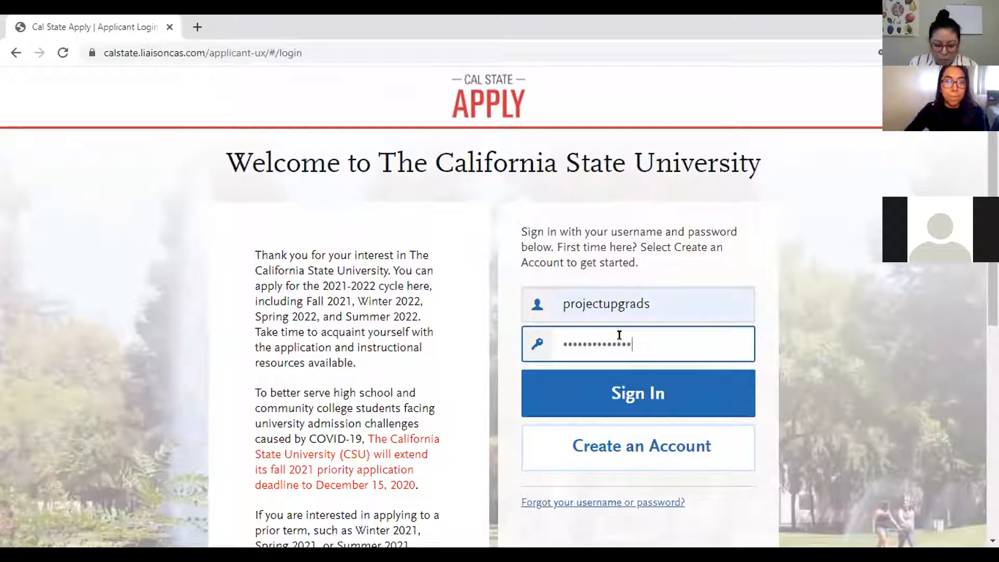
type("•")
key("Return")
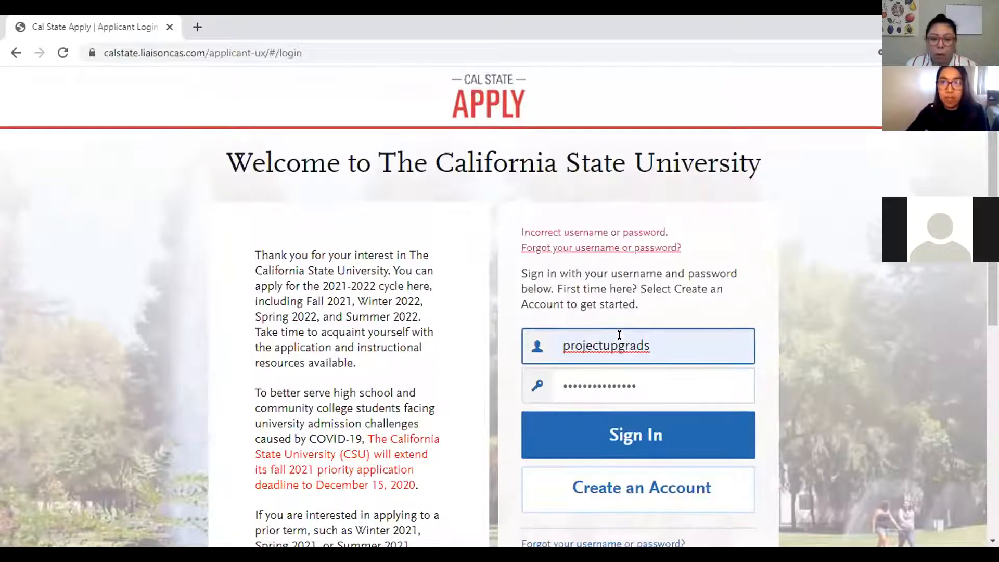
Re-enter the account password and sign in to the application dashboard
double_click(644, 385)
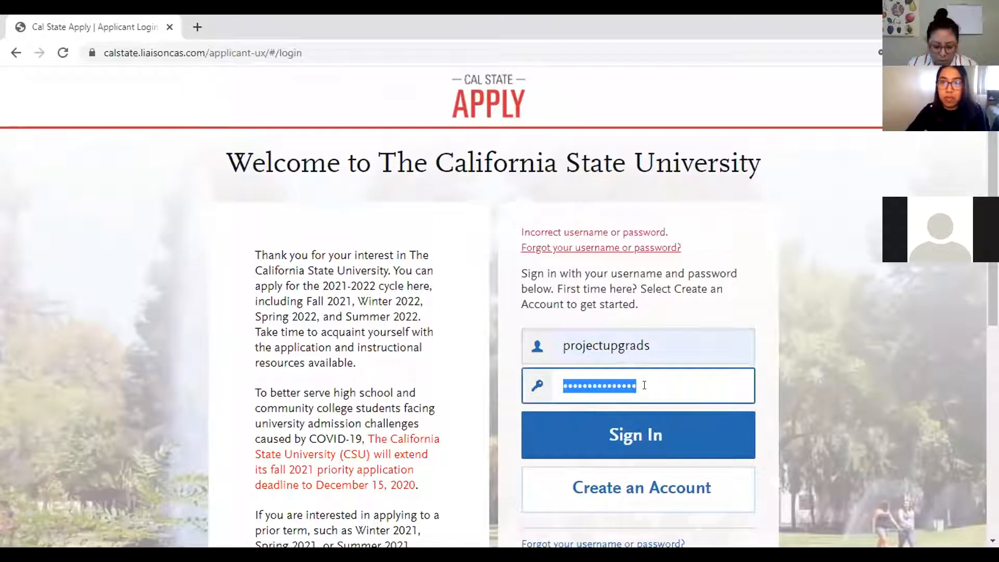
type("••••••")
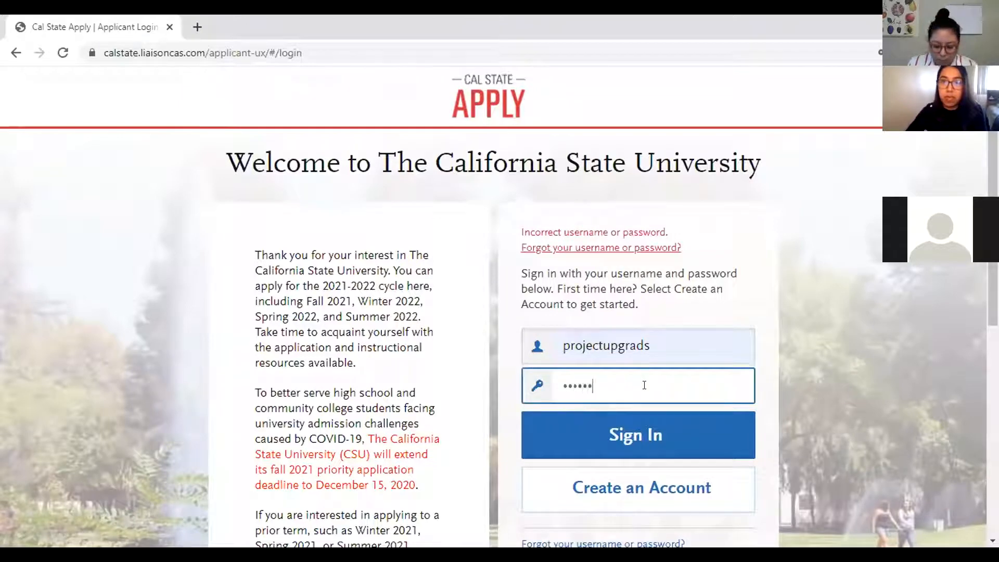
type("••••••")
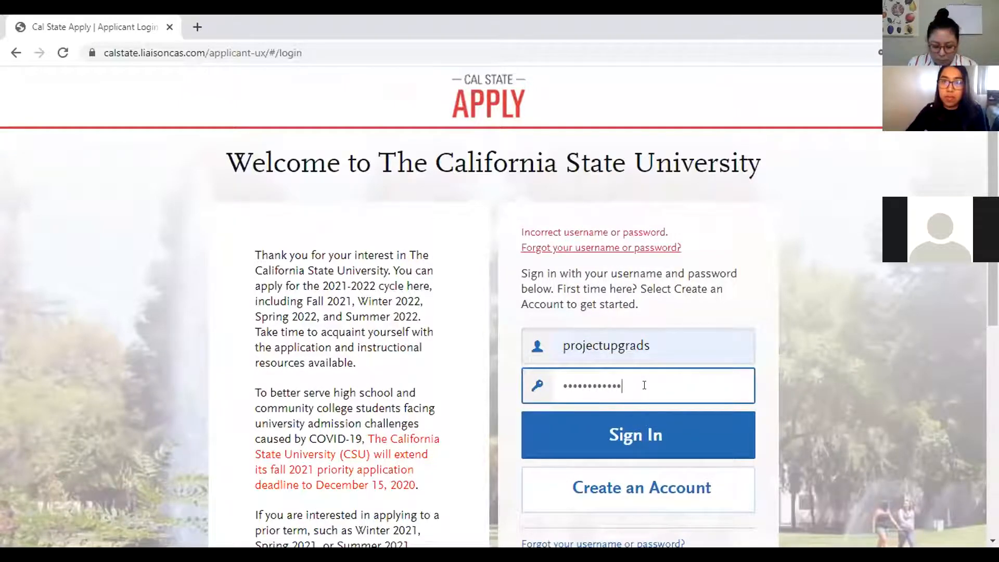
type("••••")
key("Return")
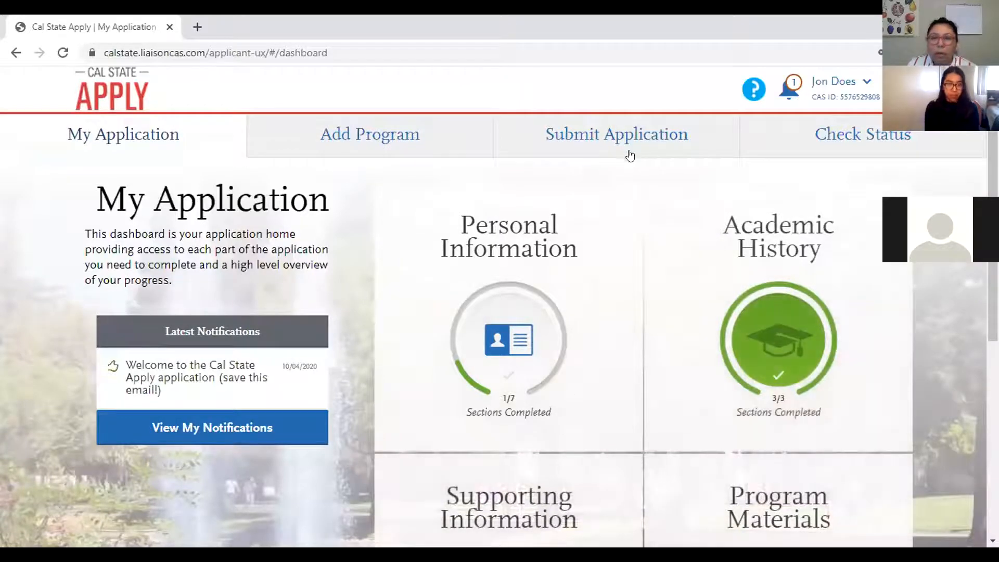
Open My Profile for the account and review the name, contact, phone authorization, account information and European Union data protection sections
left_click(864, 82)
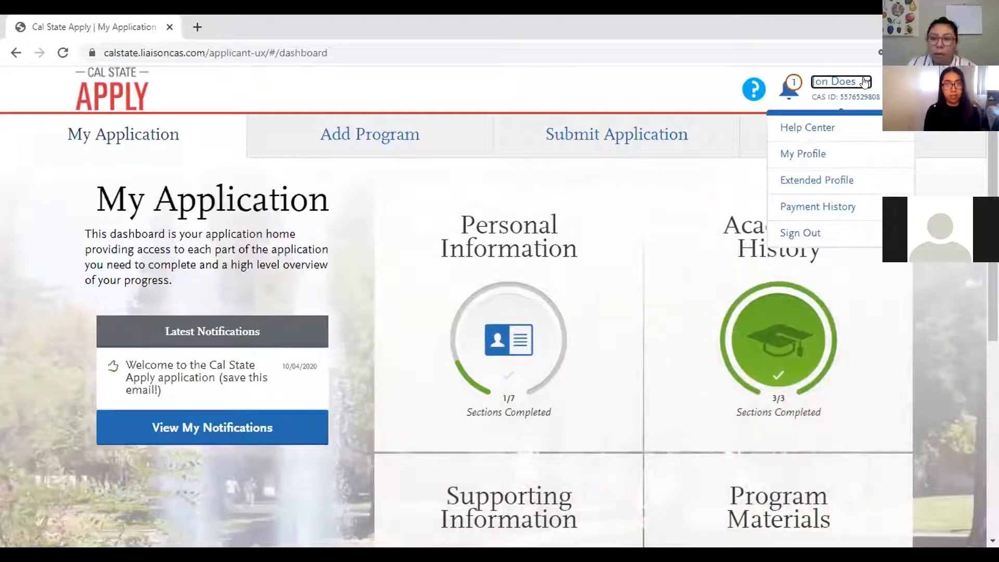
left_click(796, 153)
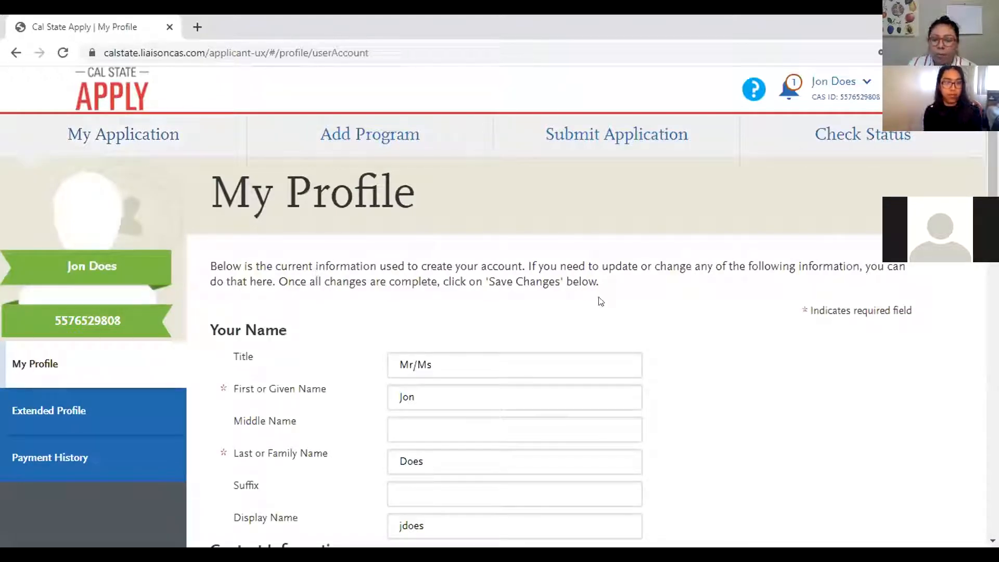
scroll(597, 301, "down", 1)
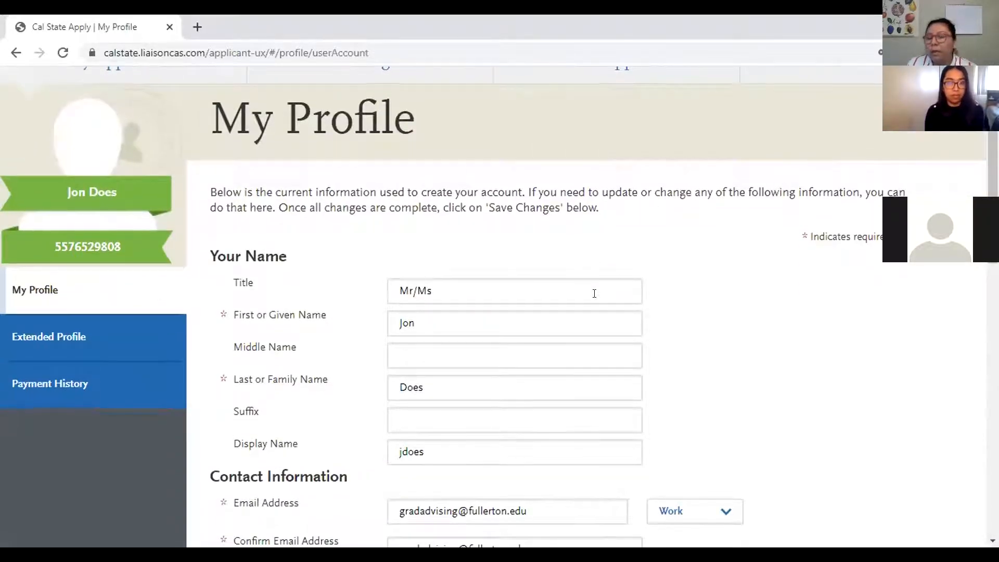
scroll(596, 302, "down", 1)
scroll(597, 301, "down", 4)
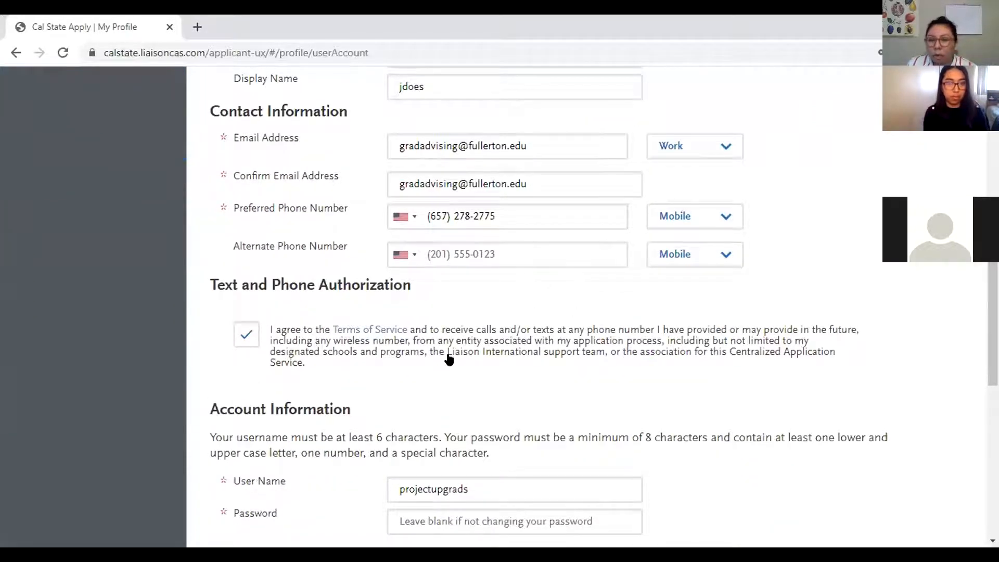
scroll(542, 360, "down", 1)
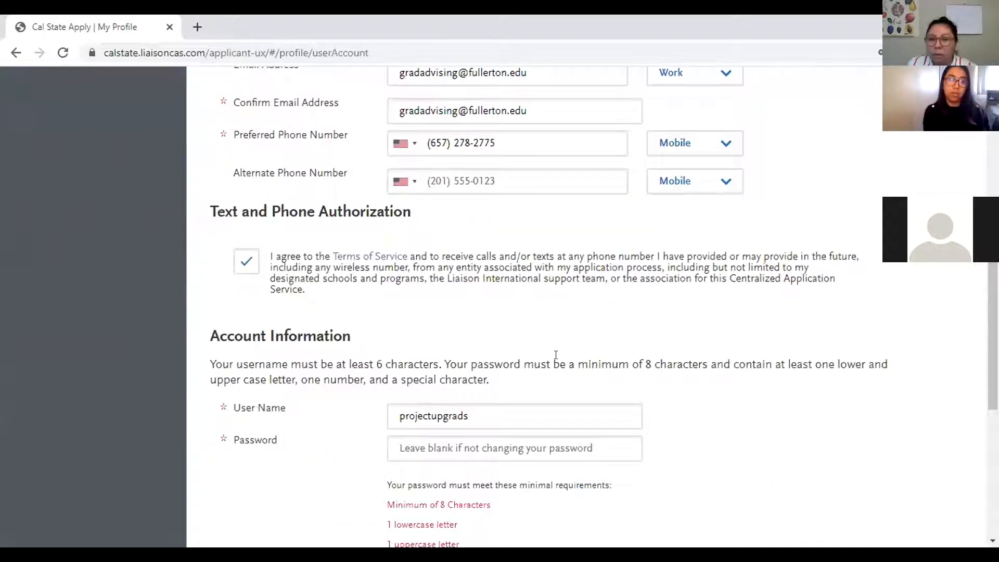
scroll(645, 335, "down", 2)
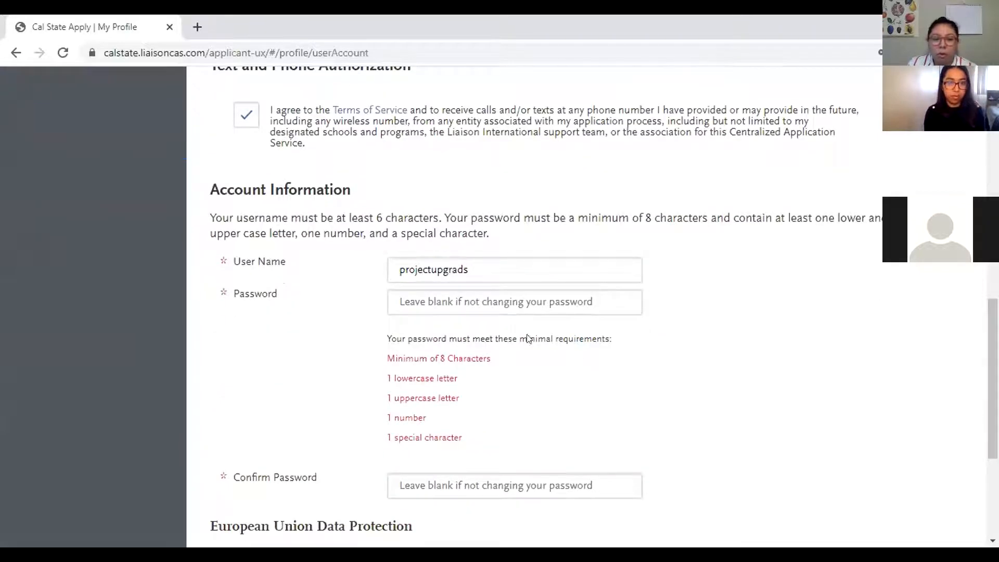
scroll(602, 357, "down", 2)
scroll(602, 358, "down", 1)
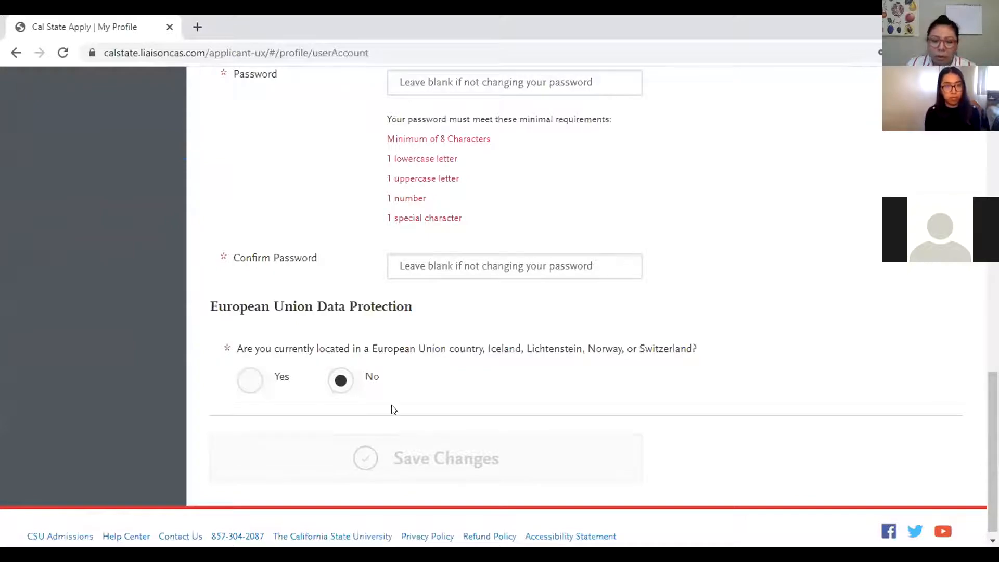
scroll(474, 388, "up", 10)
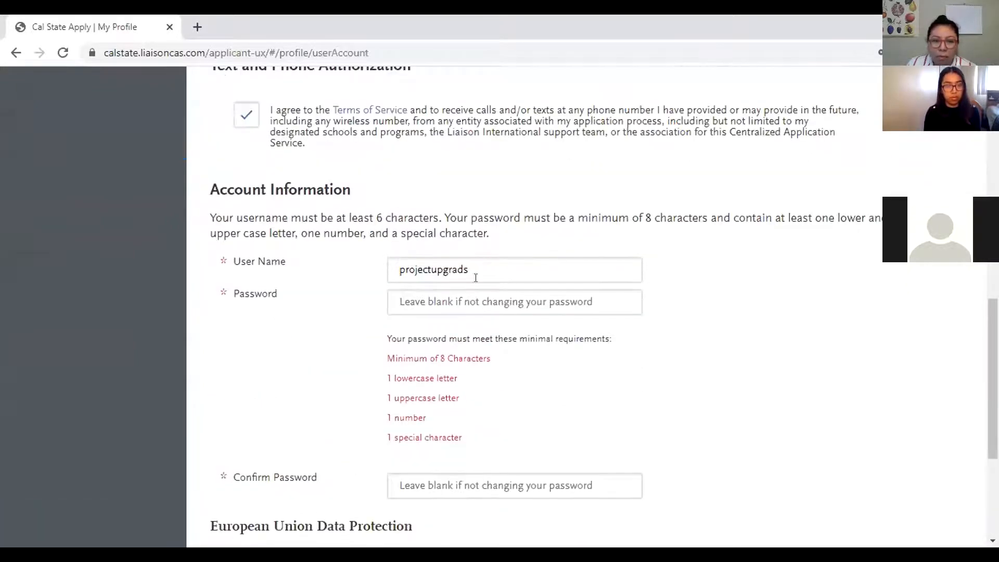
scroll(471, 207, "up", 1)
scroll(498, 312, "down", 7)
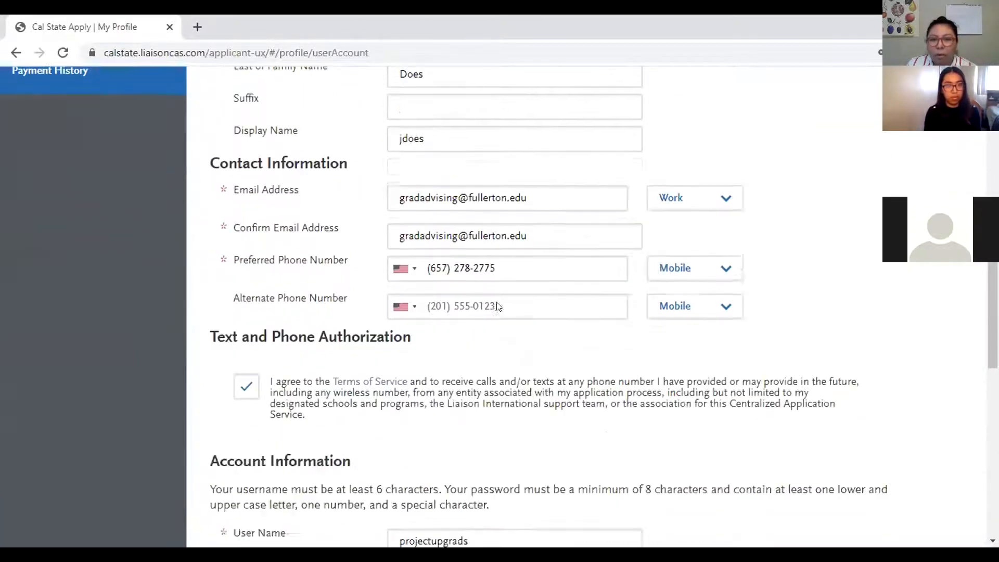
scroll(498, 312, "down", 3)
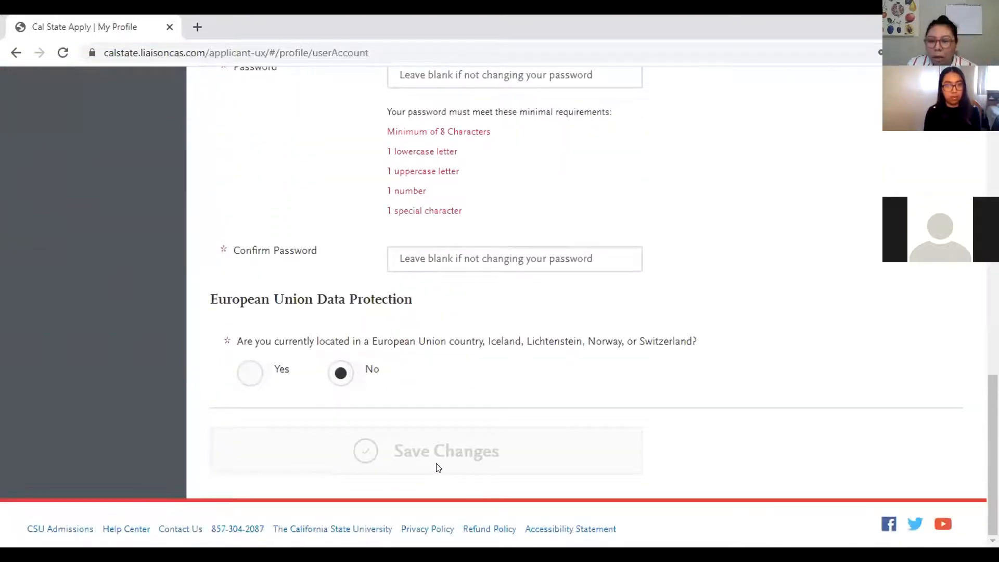
scroll(472, 414, "up", 15)
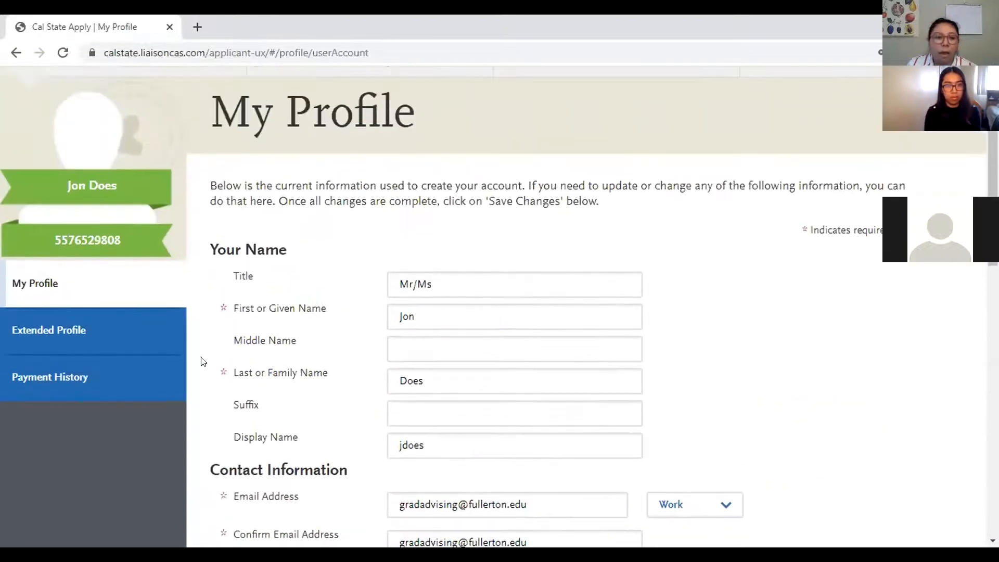
Open the Extended Profile and examine the Degree Goal questions and their selected answers
left_click(89, 335)
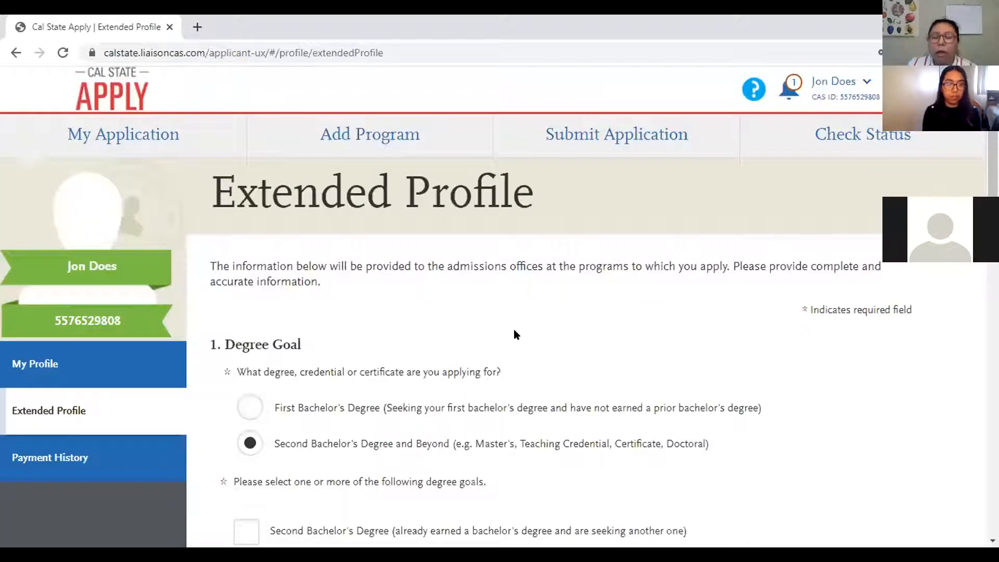
scroll(434, 328, "down", 3)
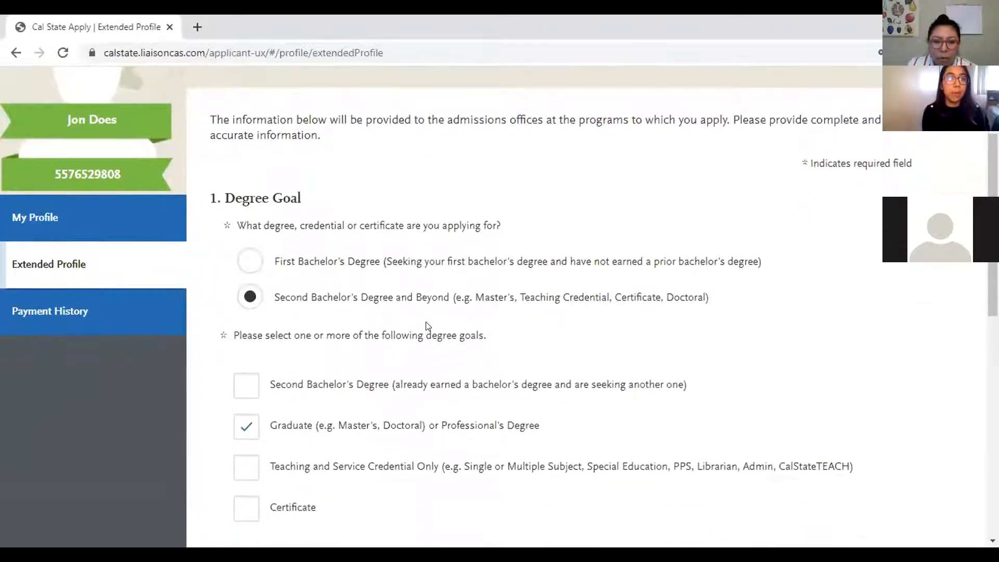
scroll(426, 326, "up", 3)
scroll(342, 307, "down", 2)
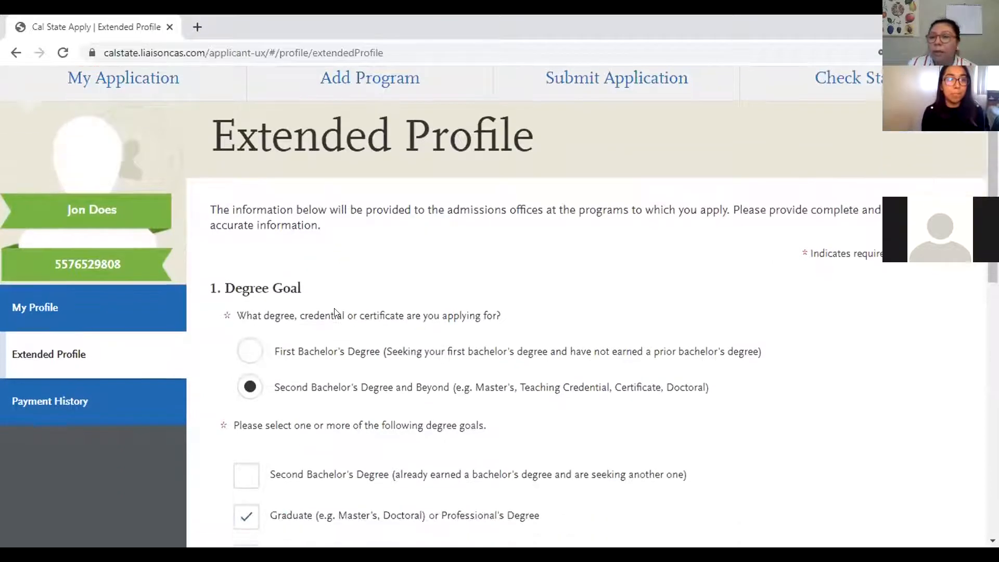
scroll(378, 316, "down", 2)
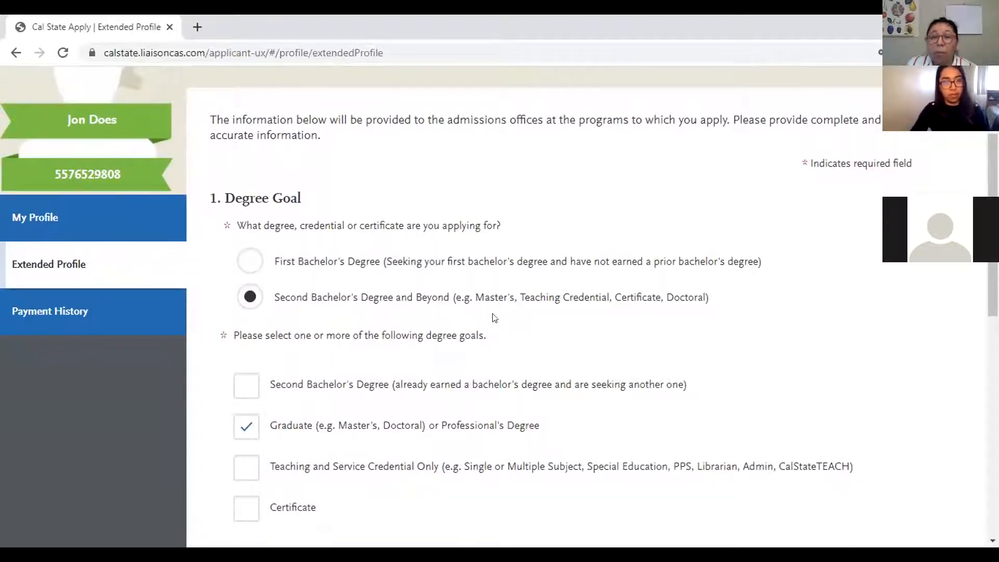
scroll(498, 316, "down", 2)
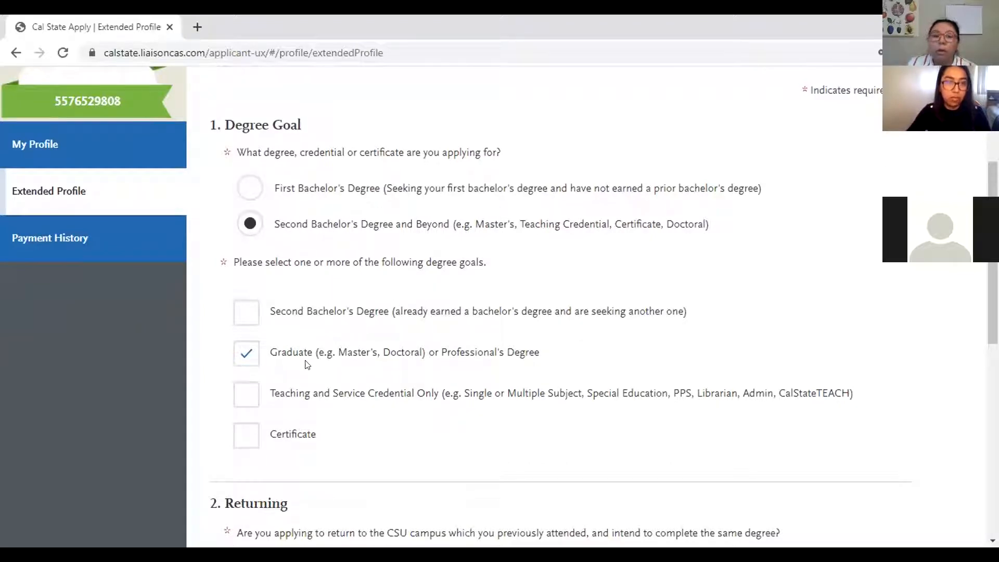
Select the Teaching and Service Credential Only degree goal, then clear it again
left_click(243, 401)
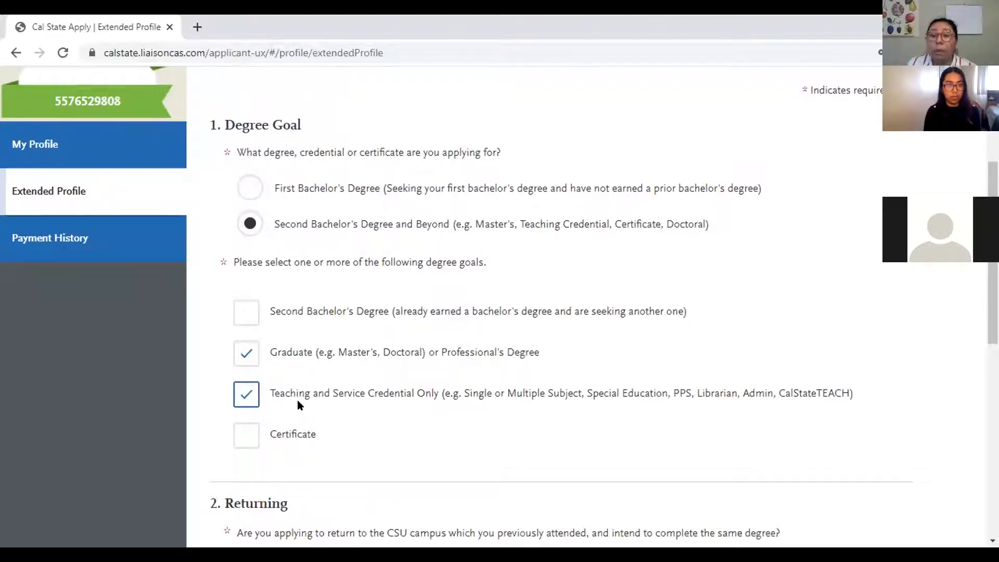
left_click(244, 396)
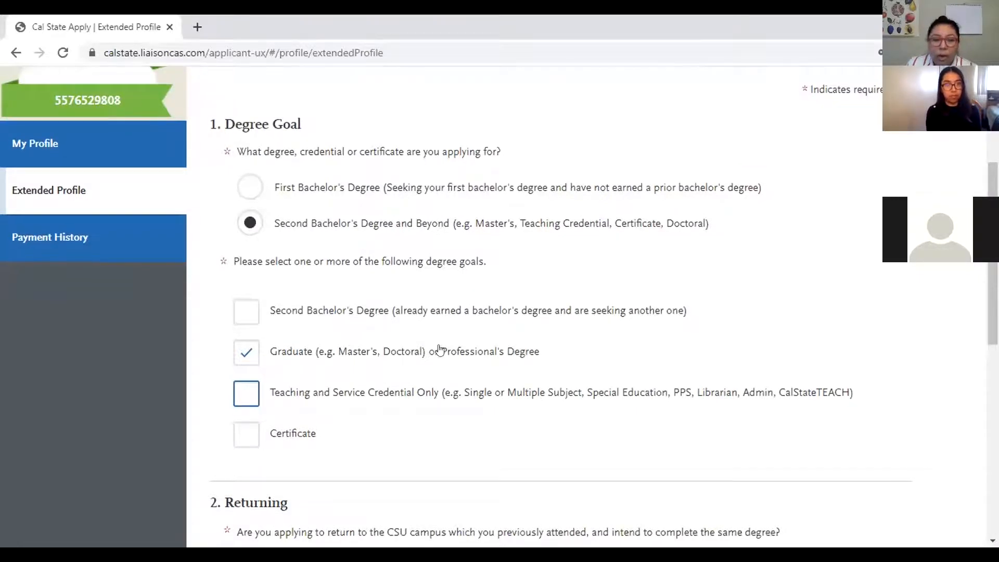
Review the Returning, US Military Status and International Applicant answers, and choose California as the permanent home state
scroll(446, 352, "down", 3)
scroll(446, 352, "down", 1)
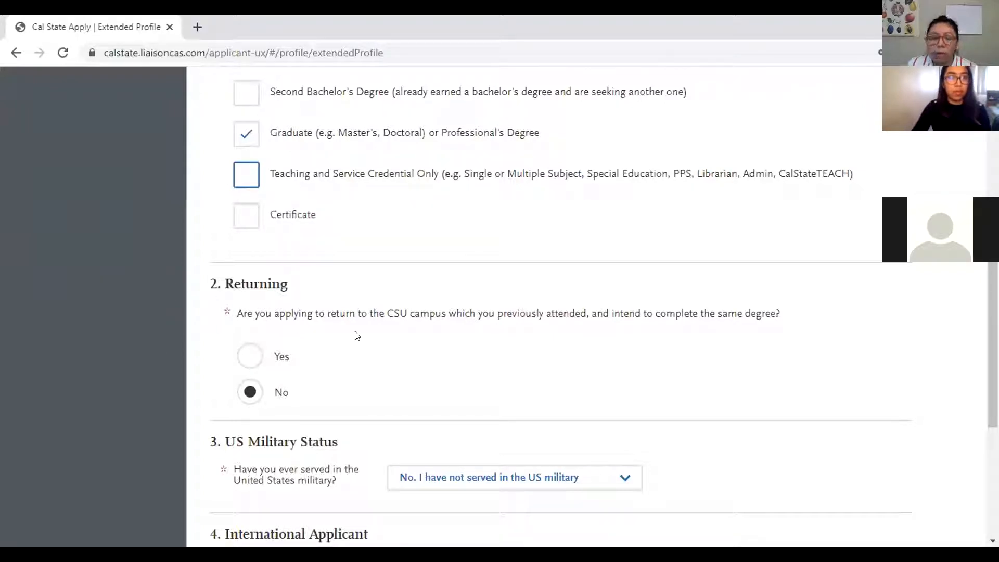
scroll(358, 330, "down", 2)
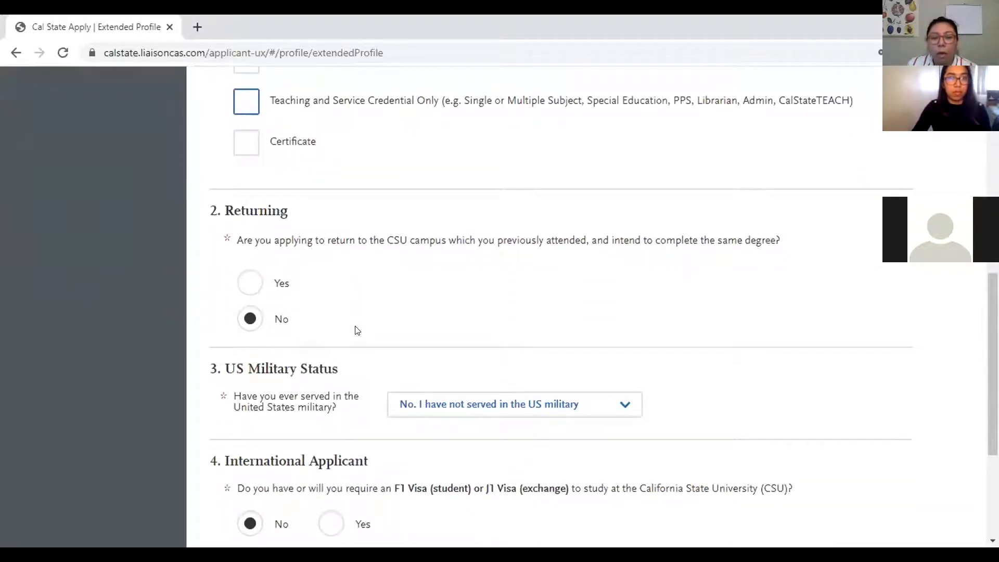
scroll(357, 330, "down", 2)
scroll(356, 330, "down", 2)
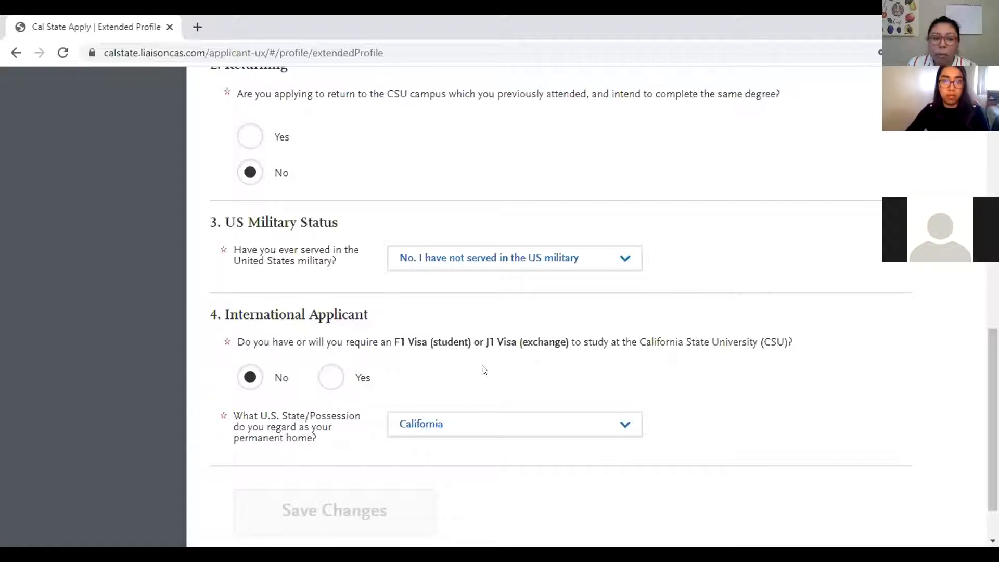
scroll(481, 370, "down", 2)
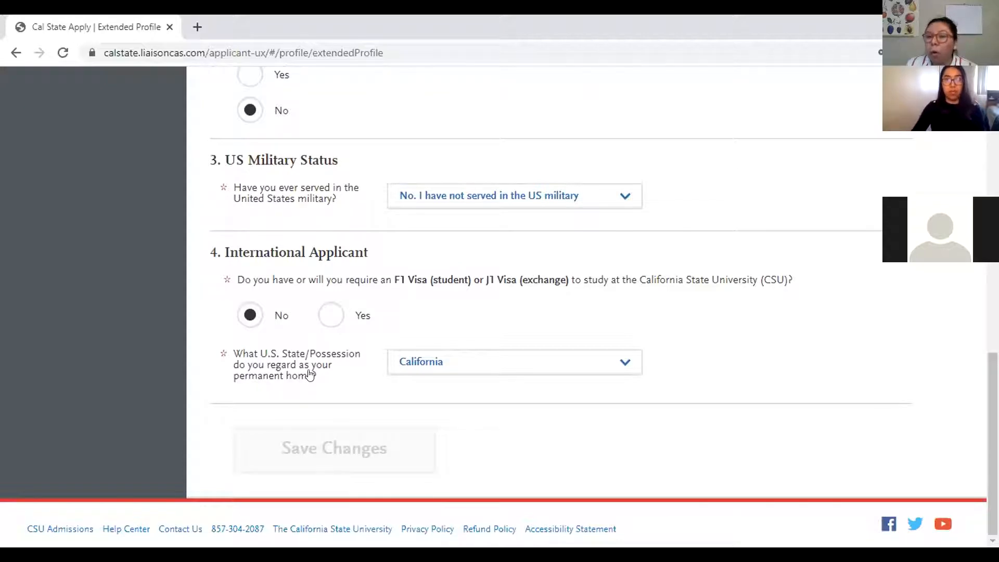
left_click(464, 369)
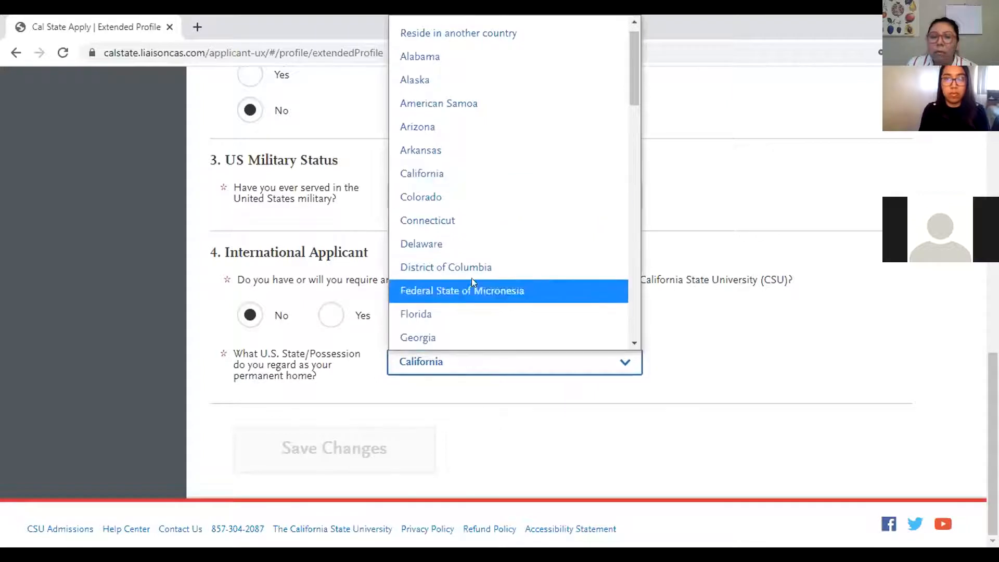
left_click(425, 174)
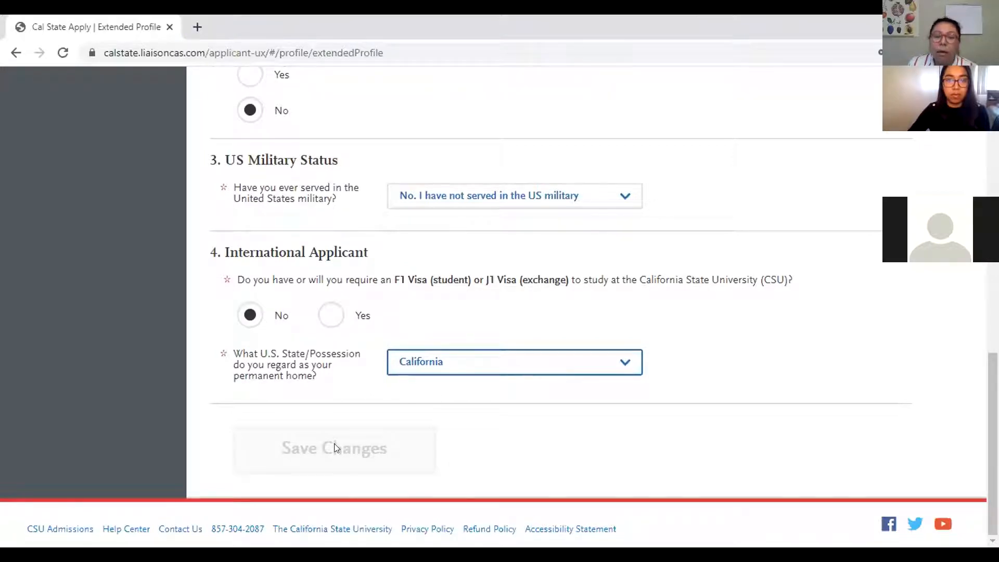
Open the Payment History and review the My Payments section
scroll(555, 458, "up", 12)
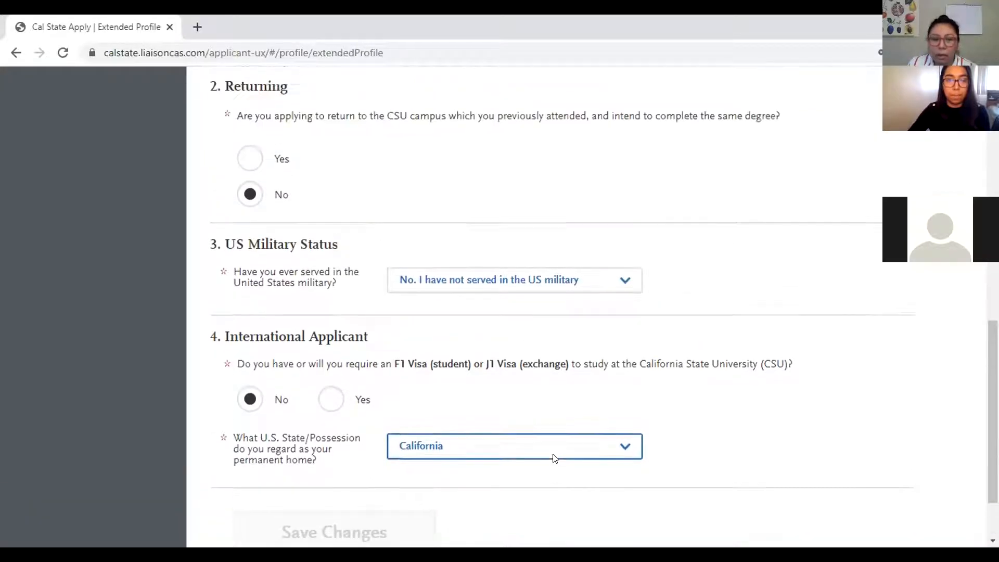
scroll(555, 458, "up", 1)
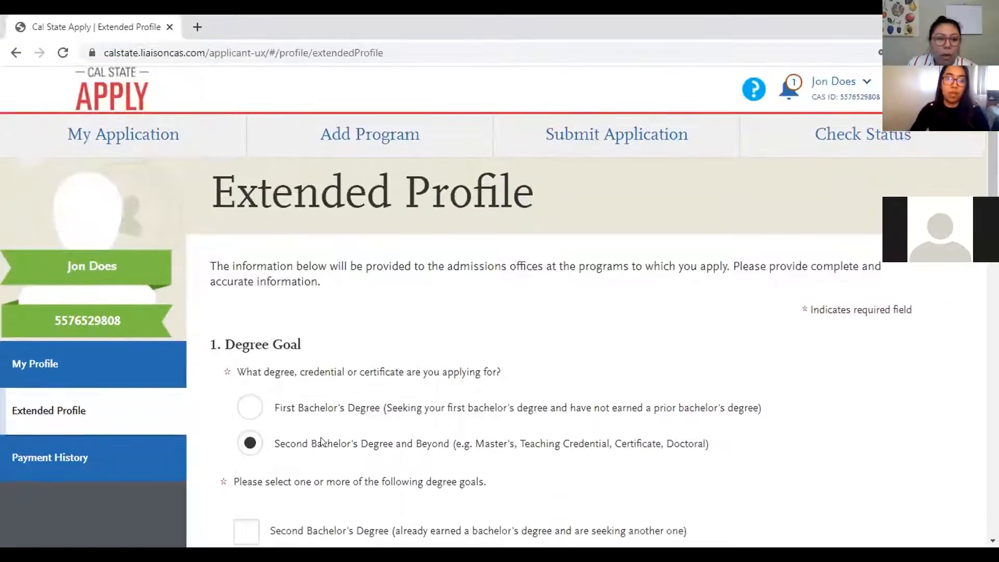
left_click(69, 470)
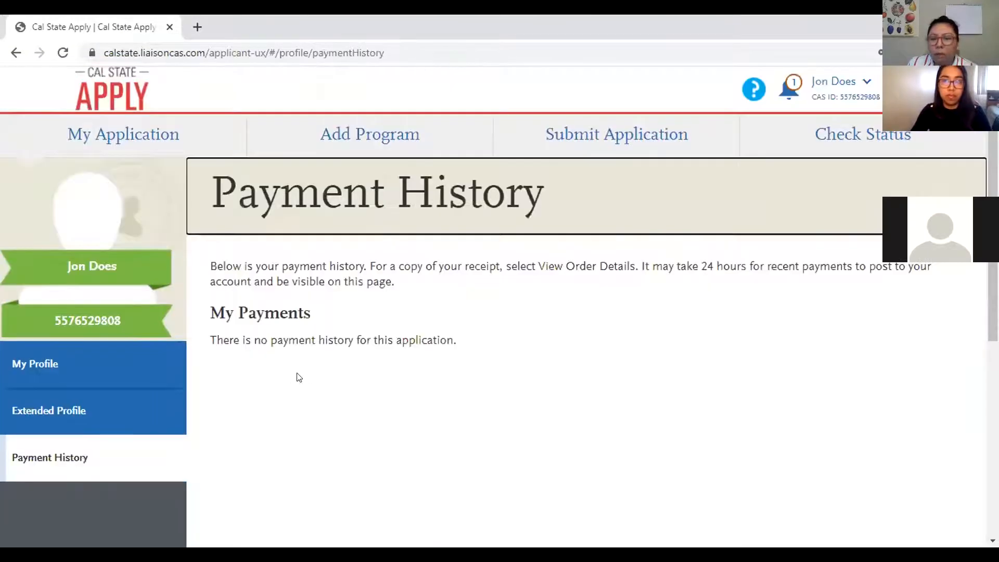
scroll(395, 364, "down", 2)
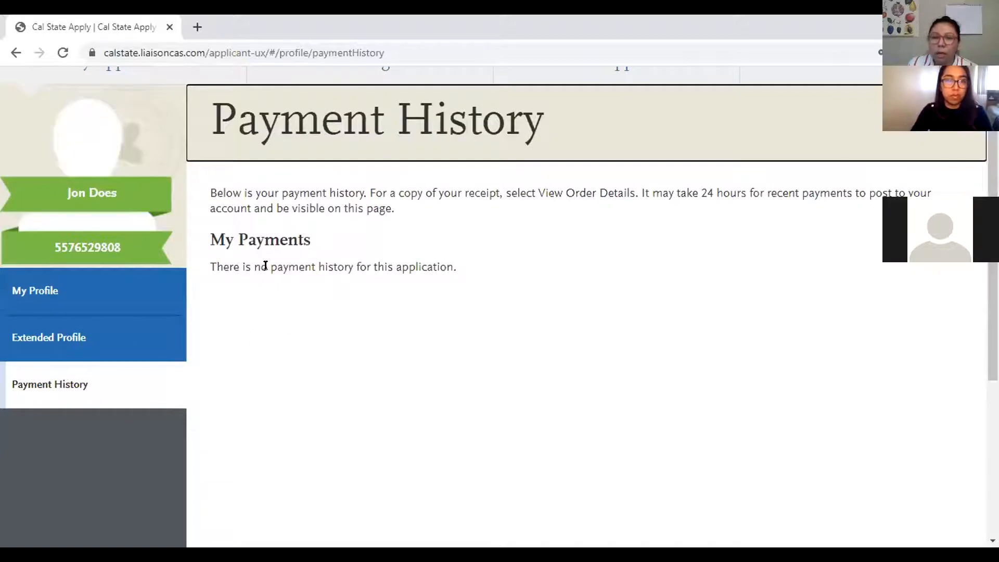
scroll(418, 373, "up", 2)
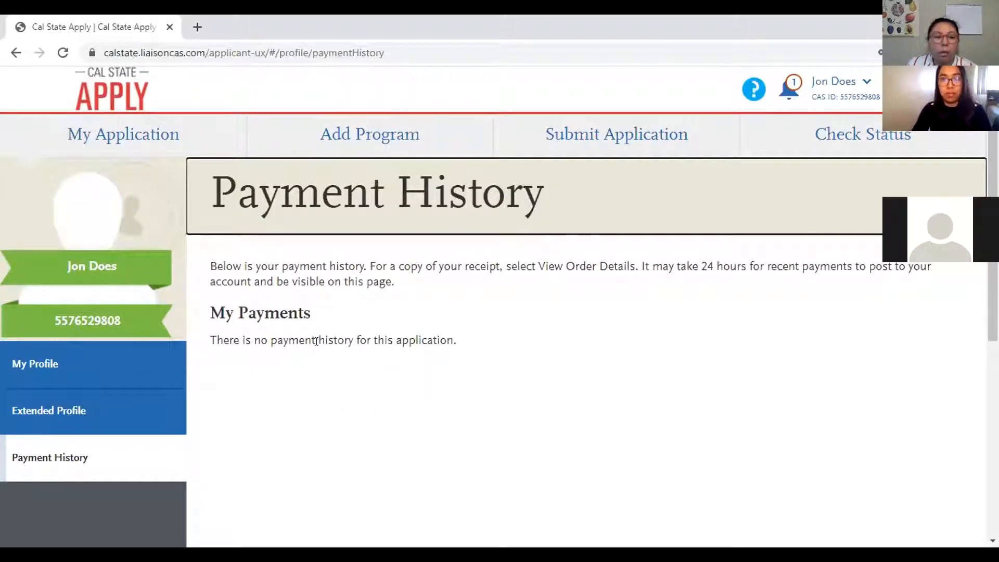
Open the Add Program page, look over the available programs and search them for "spanish"
left_click(364, 138)
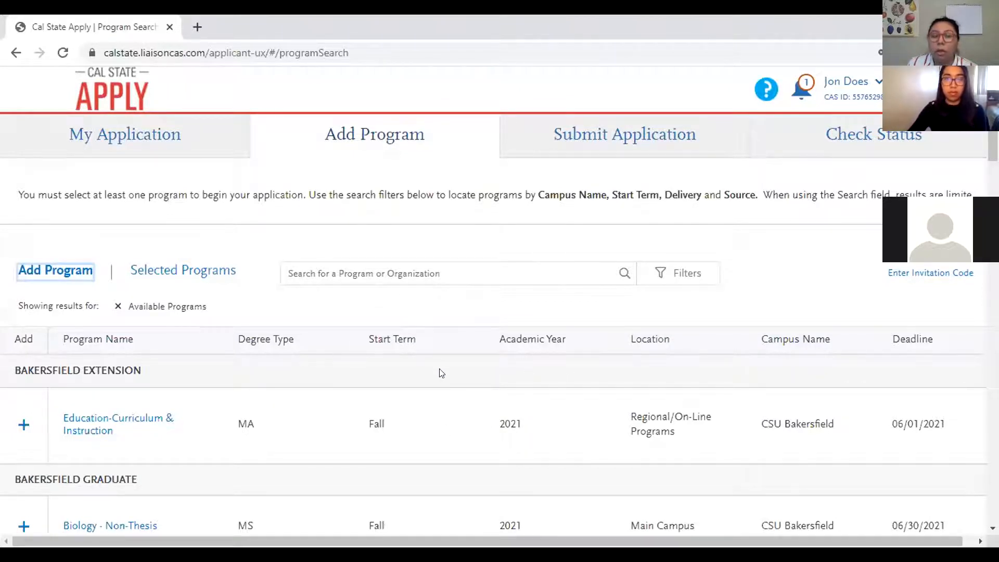
scroll(424, 384, "down", 1)
scroll(424, 384, "down", 1)
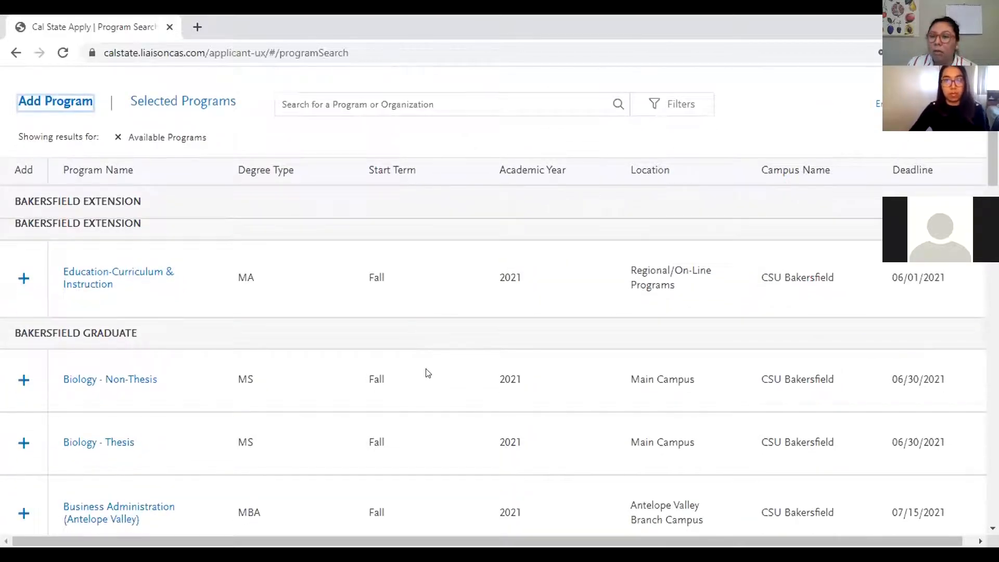
scroll(426, 373, "up", 2)
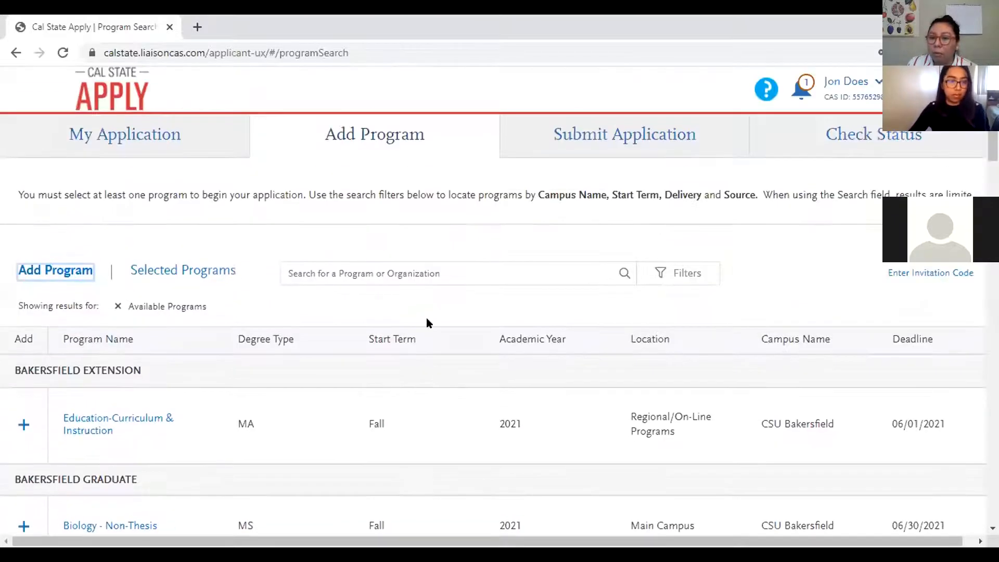
left_click(335, 273)
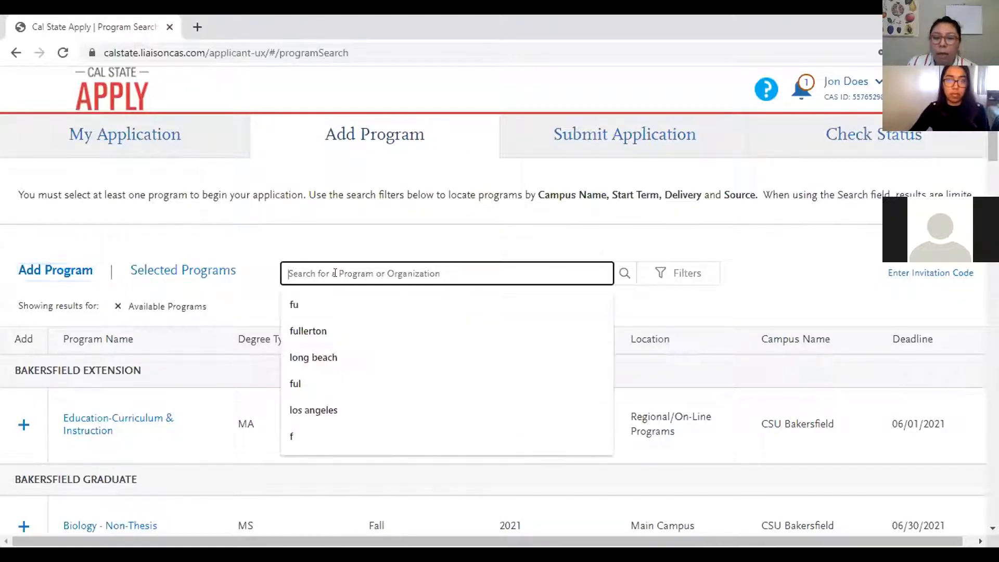
type("spanish")
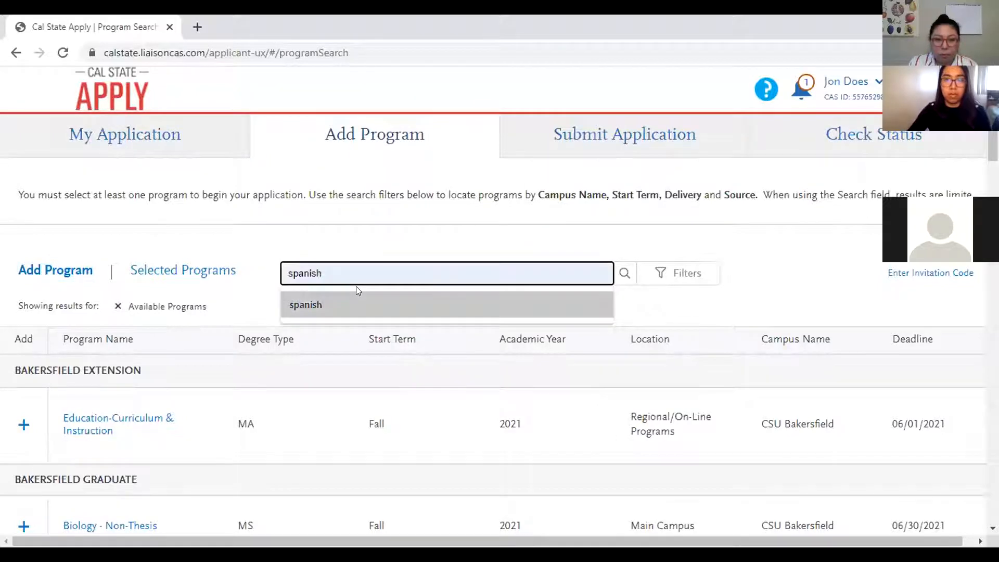
left_click(356, 289)
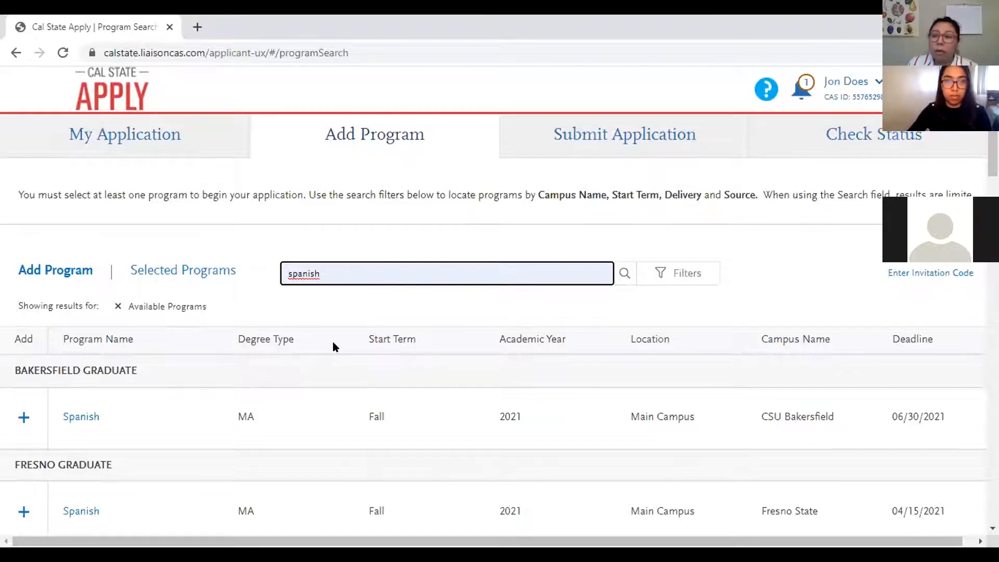
Replace the program search term with "fullerton" and run the search
double_click(337, 271)
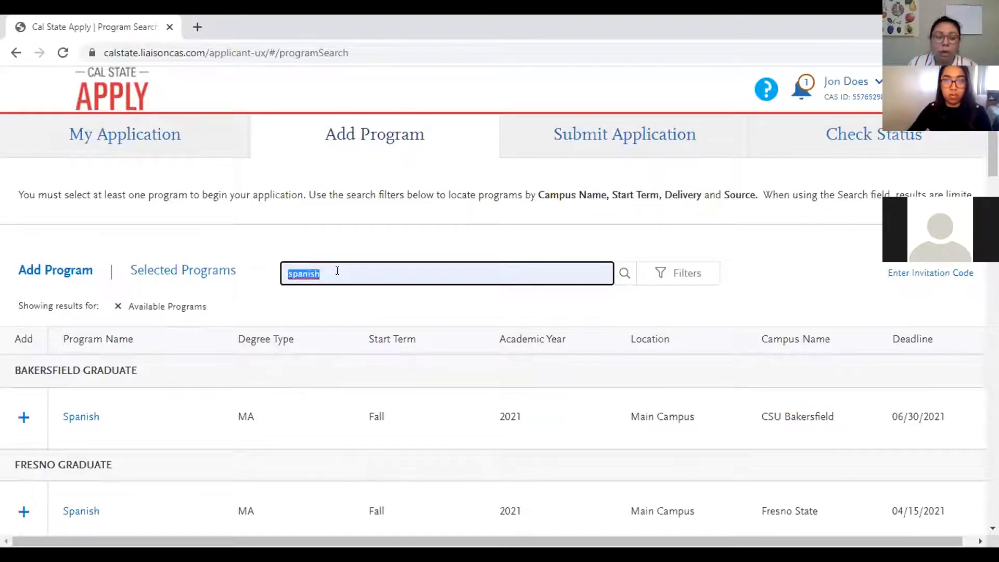
type("fu")
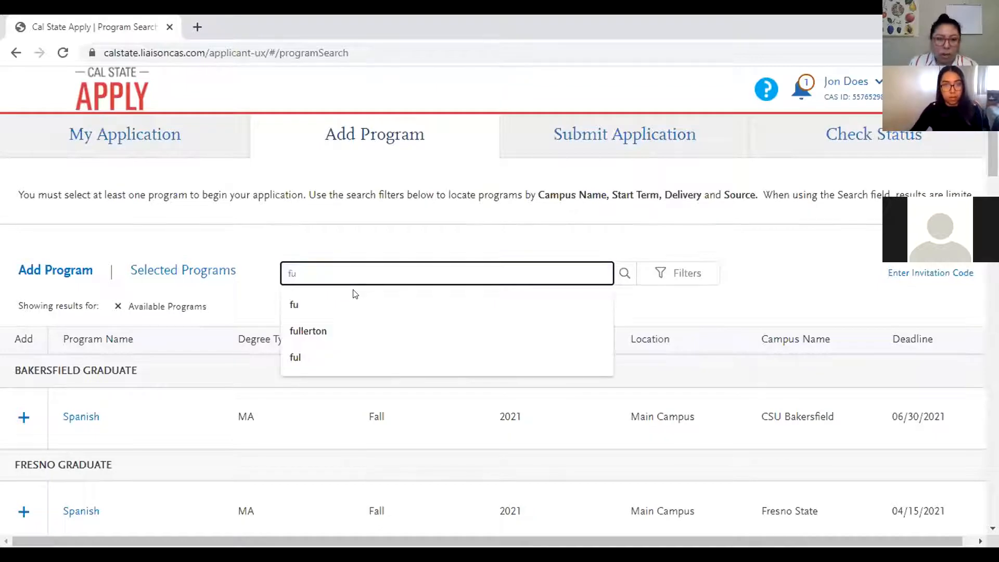
key("Down")
key("Down")
key("Return")
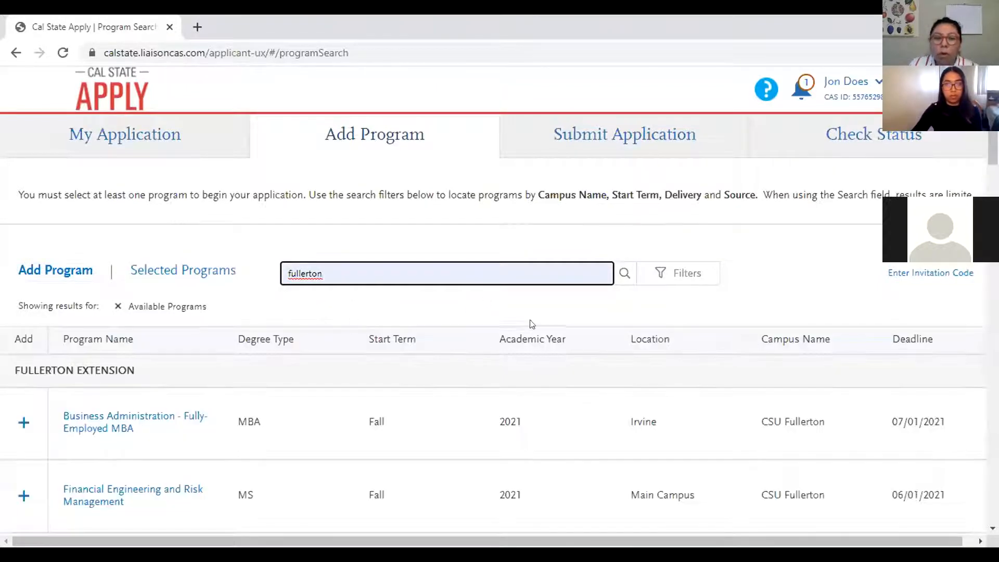
Examine the Fullerton Extension and Fullerton Graduate programs, including their degree types, start terms, locations, deadlines and add status
scroll(541, 322, "down", 3)
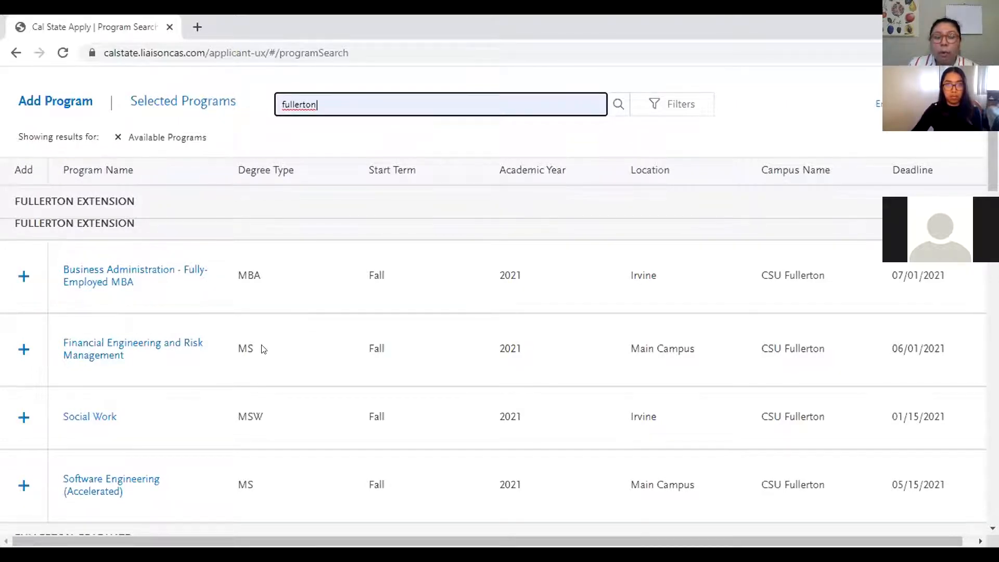
scroll(307, 351, "down", 1)
scroll(307, 351, "up", 1)
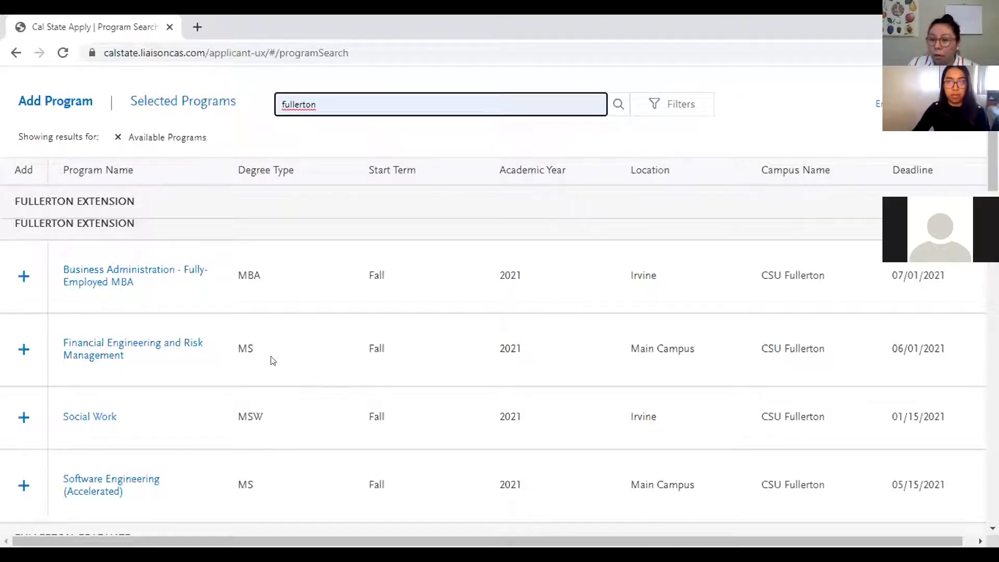
scroll(304, 372, "down", 1)
scroll(305, 372, "up", 1)
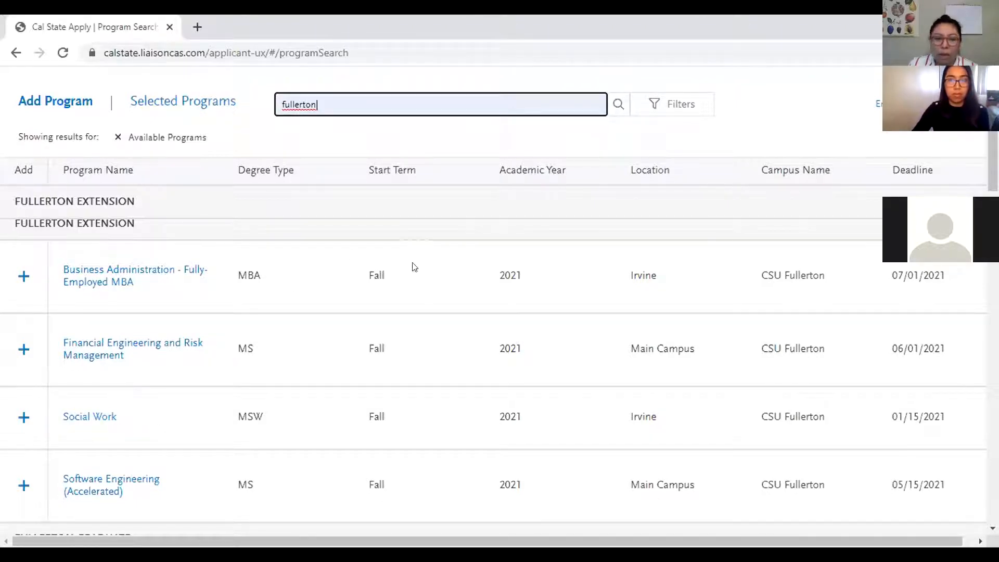
scroll(440, 278, "down", 1)
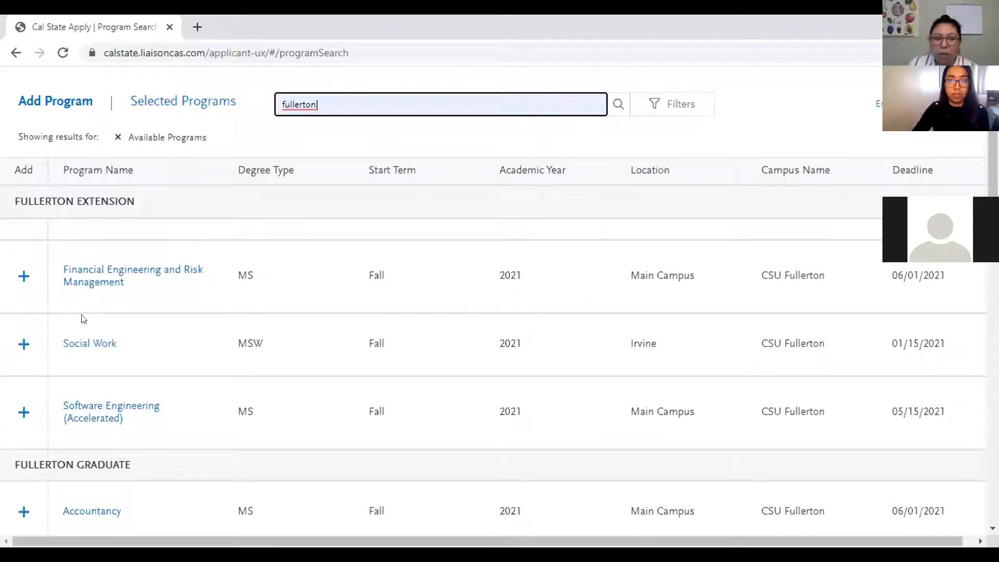
scroll(428, 358, "down", 1)
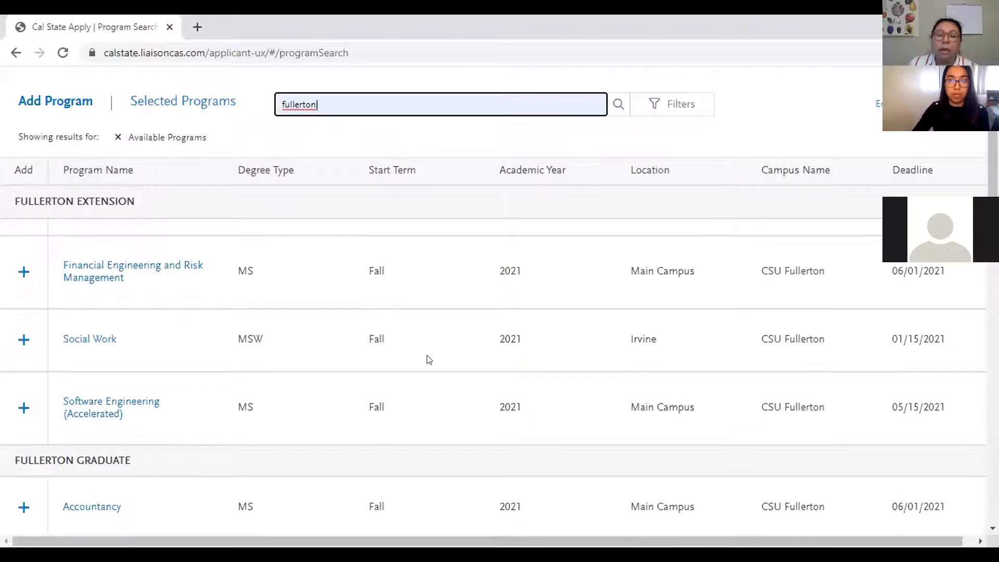
scroll(428, 359, "down", 1)
scroll(426, 358, "down", 1)
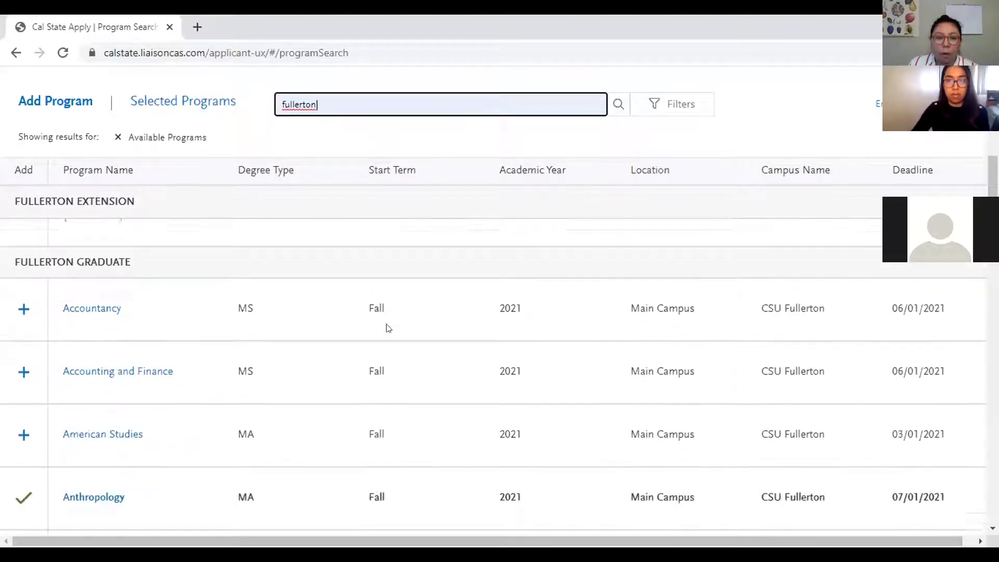
scroll(415, 330, "down", 2)
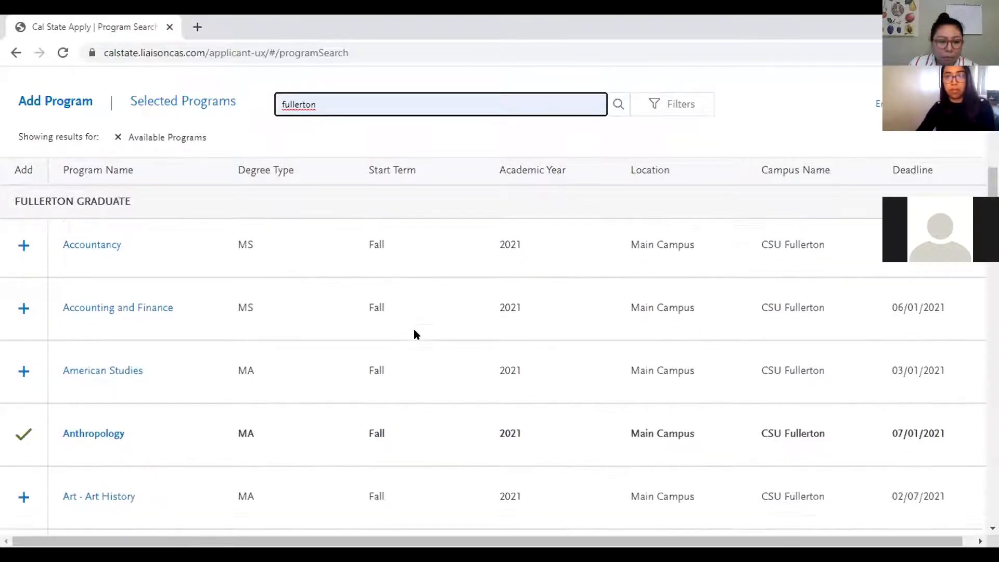
scroll(414, 331, "up", 2)
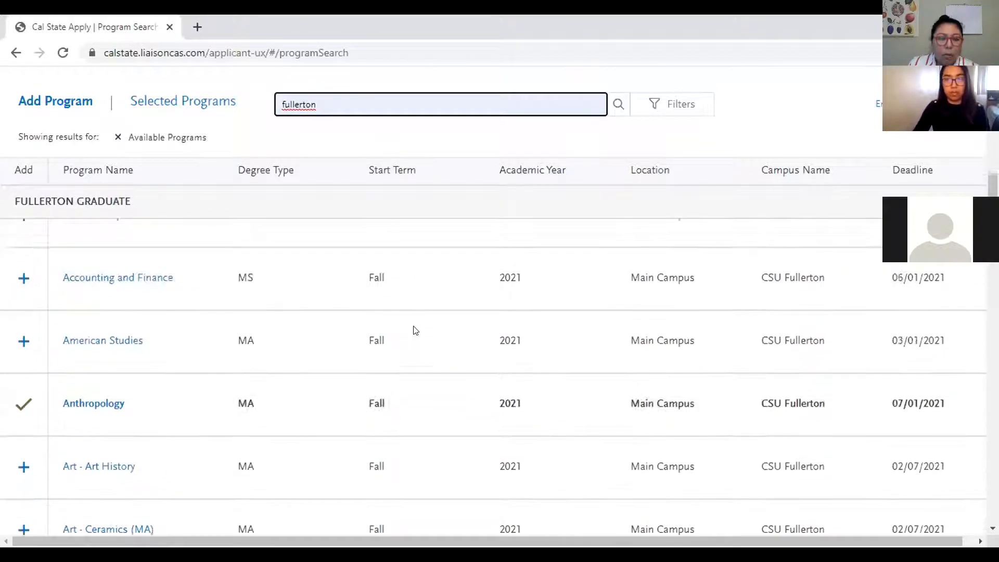
scroll(463, 317, "down", 2)
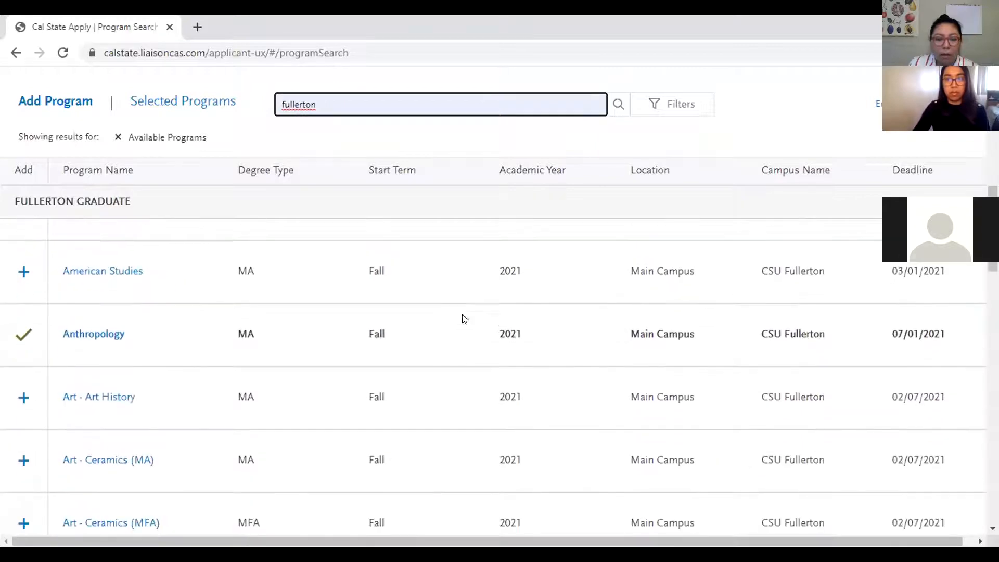
scroll(463, 322, "up", 1)
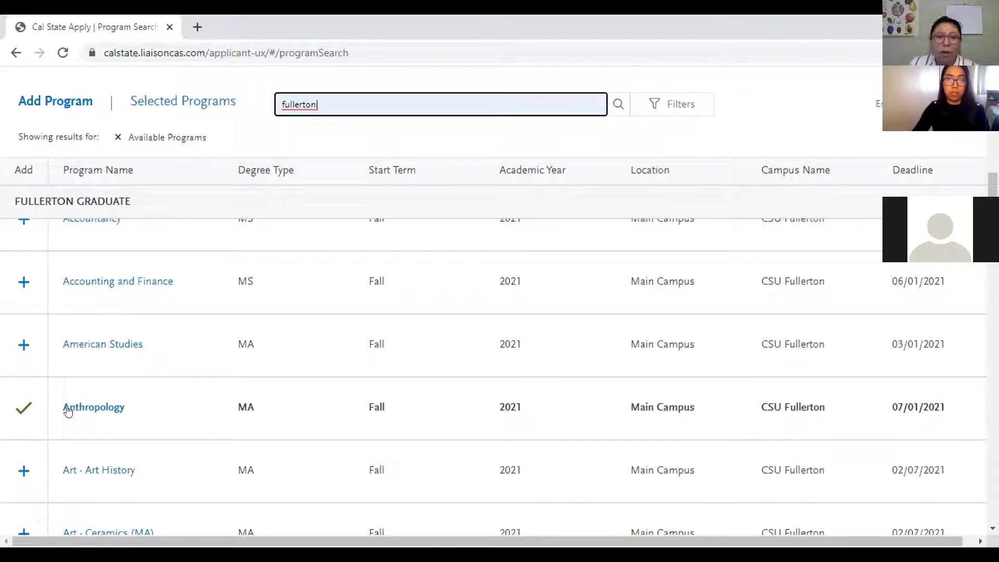
Open the Anthropology MA program description, review its details and required application materials, and close it
left_click(92, 410)
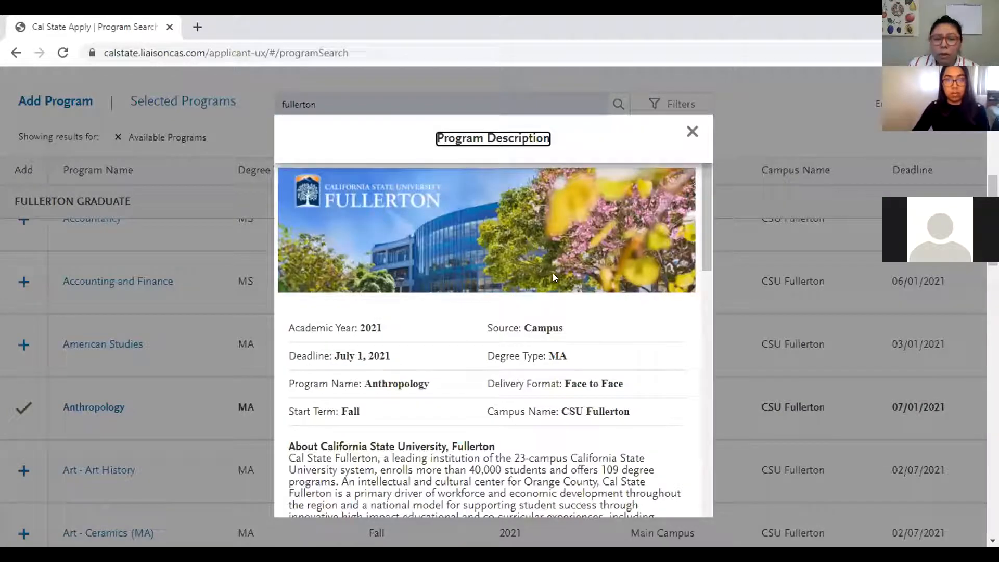
scroll(552, 274, "down", 2)
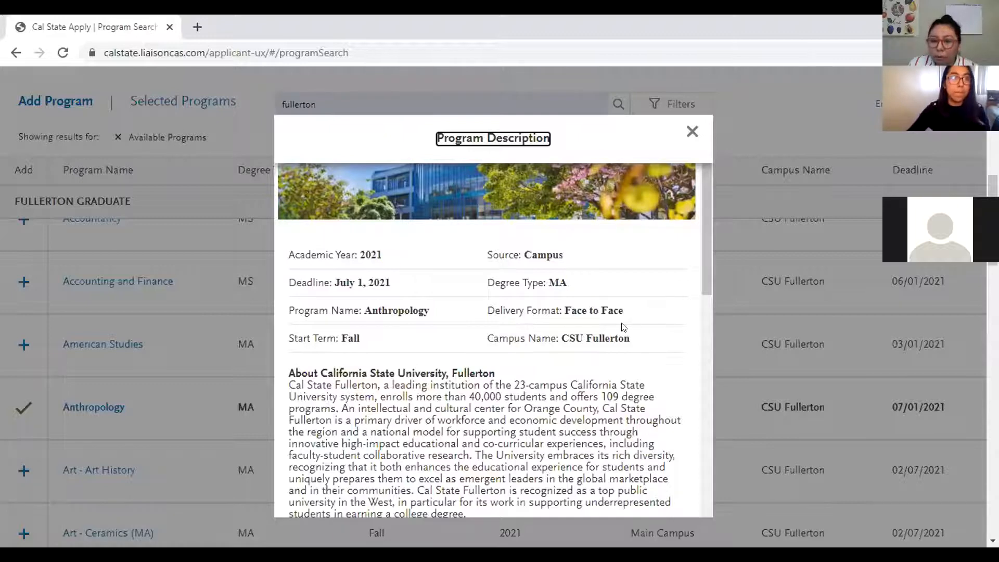
scroll(624, 327, "down", 3)
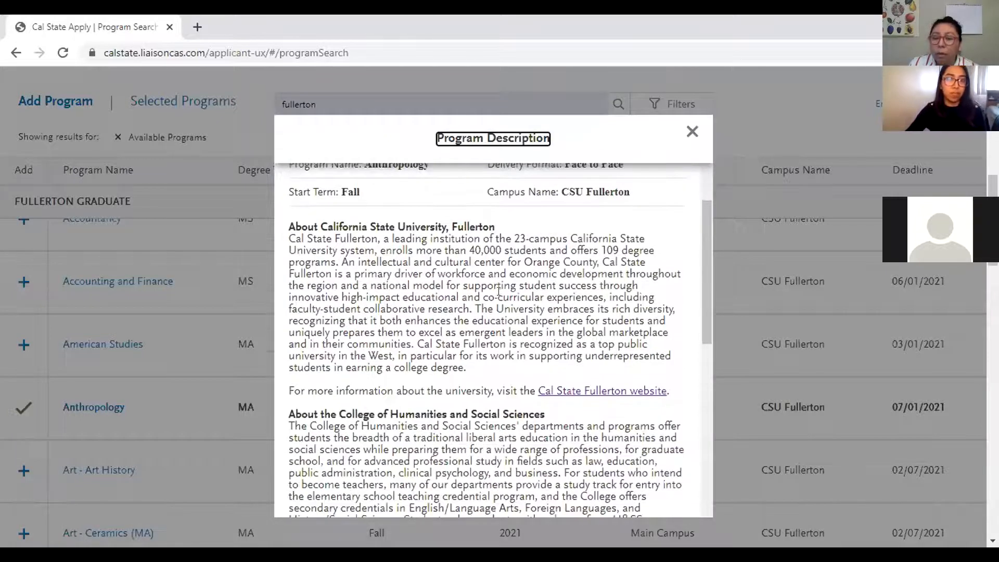
scroll(498, 291, "down", 6)
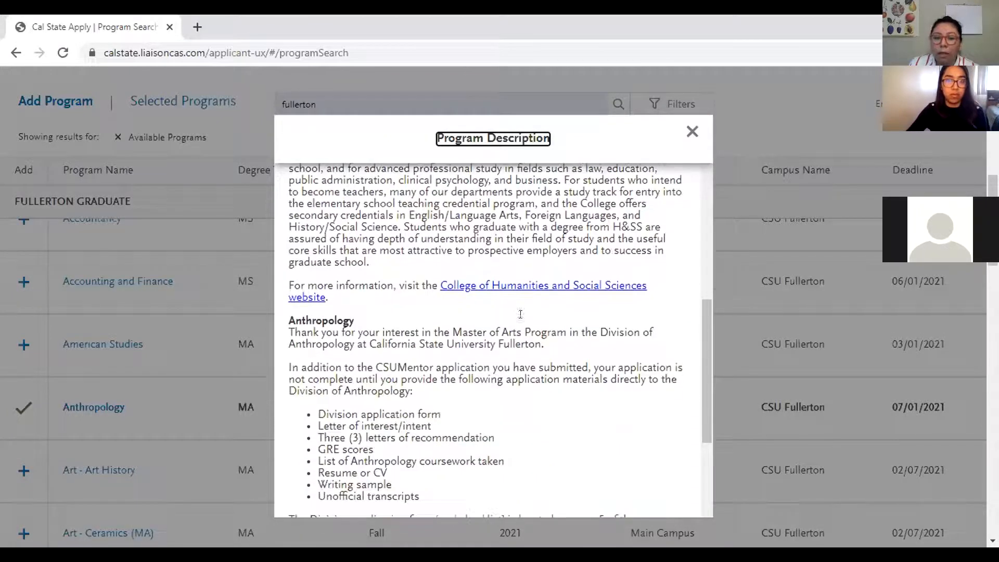
scroll(521, 313, "down", 2)
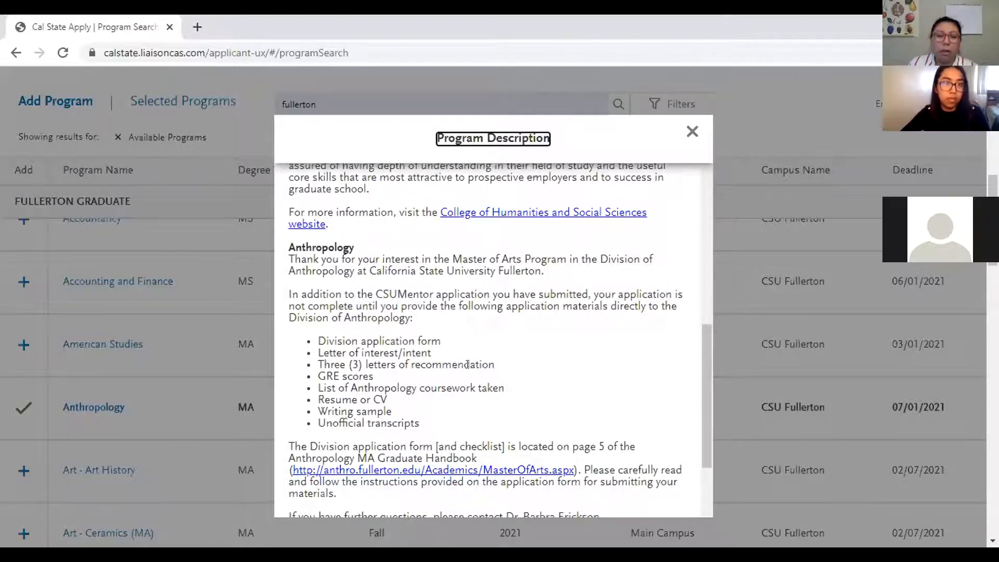
left_click(692, 131)
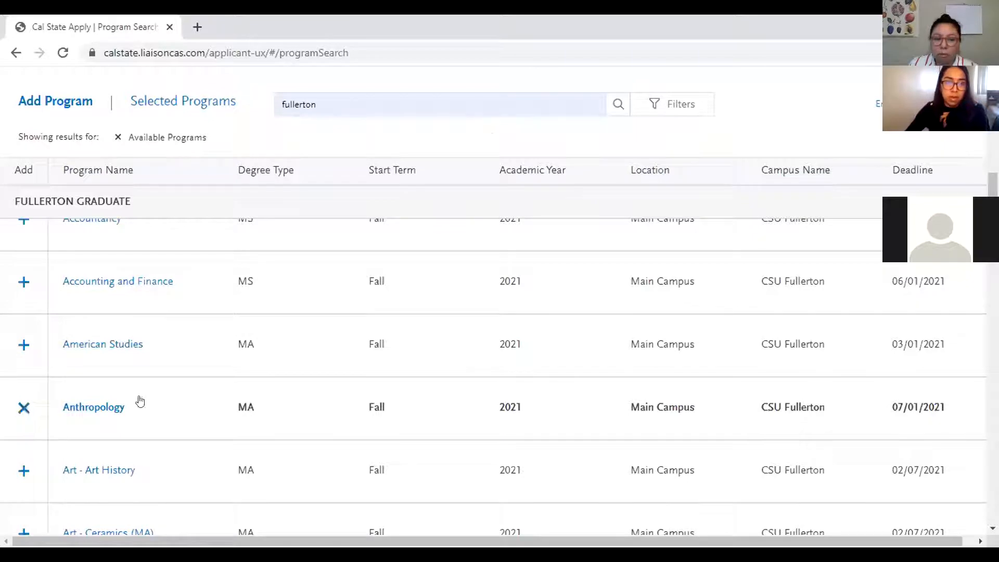
Return to the My Application dashboard and look over the four application sections and their completion progress
scroll(520, 346, "up", 4)
scroll(520, 347, "up", 3)
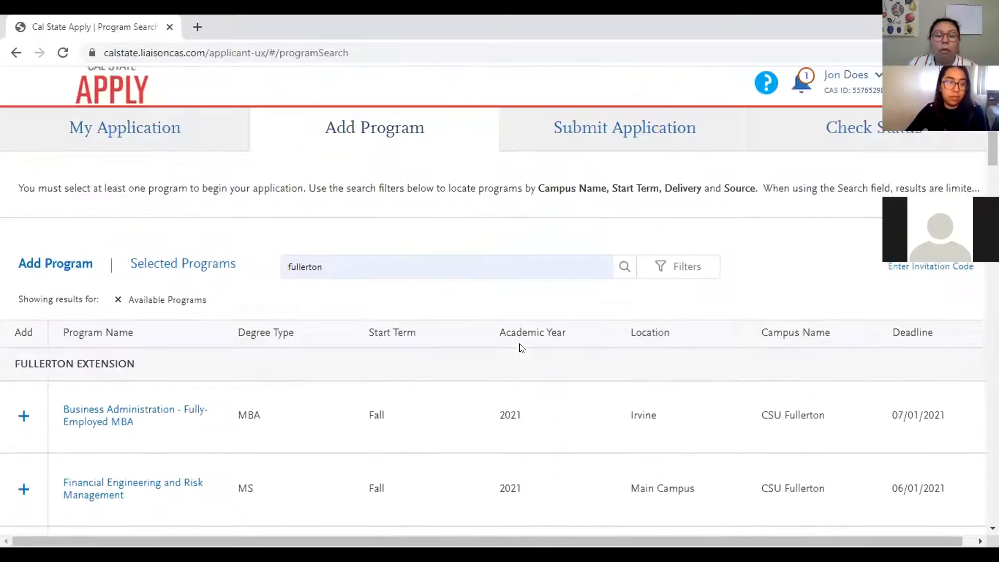
left_click(126, 144)
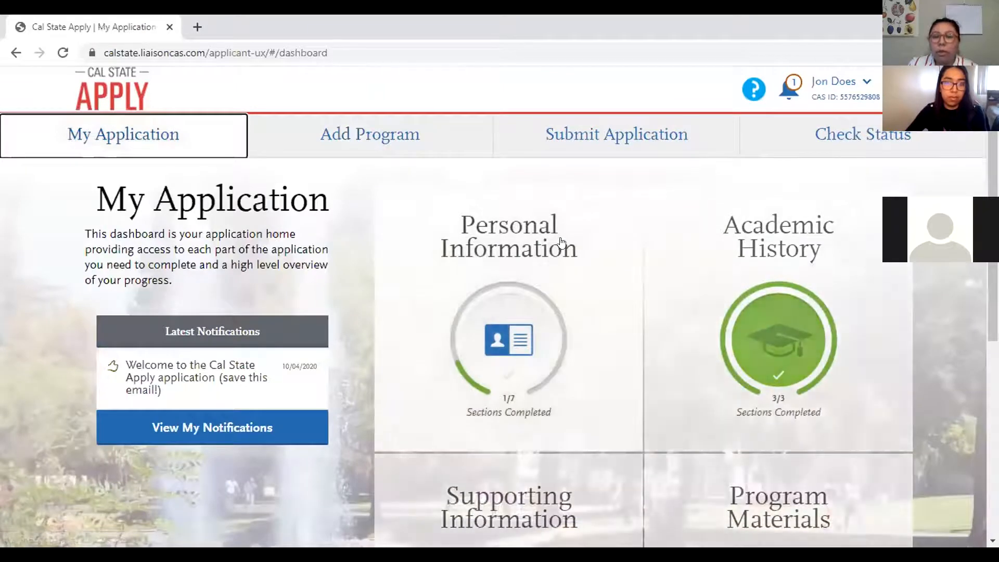
scroll(659, 326, "down", 1)
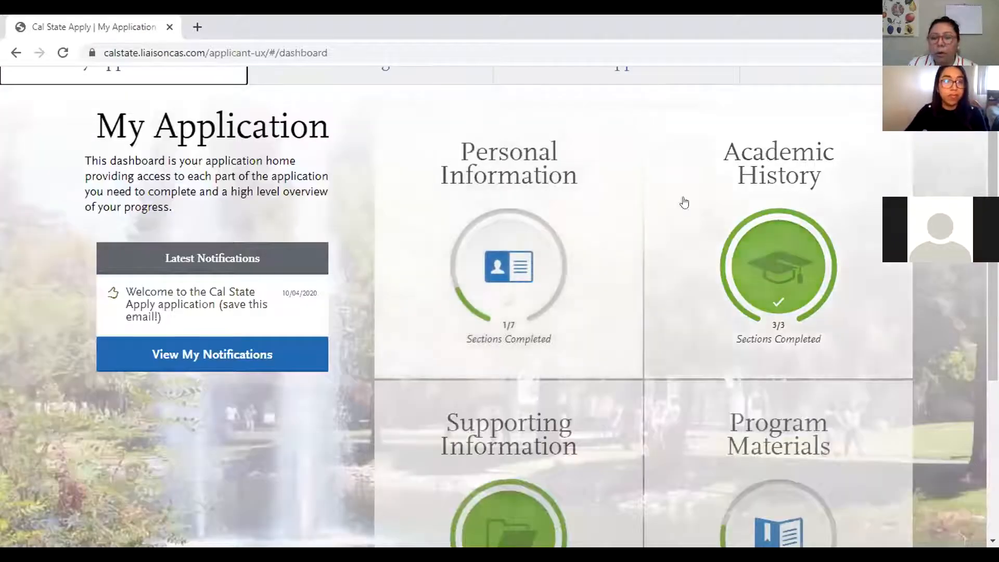
scroll(484, 390, "down", 1)
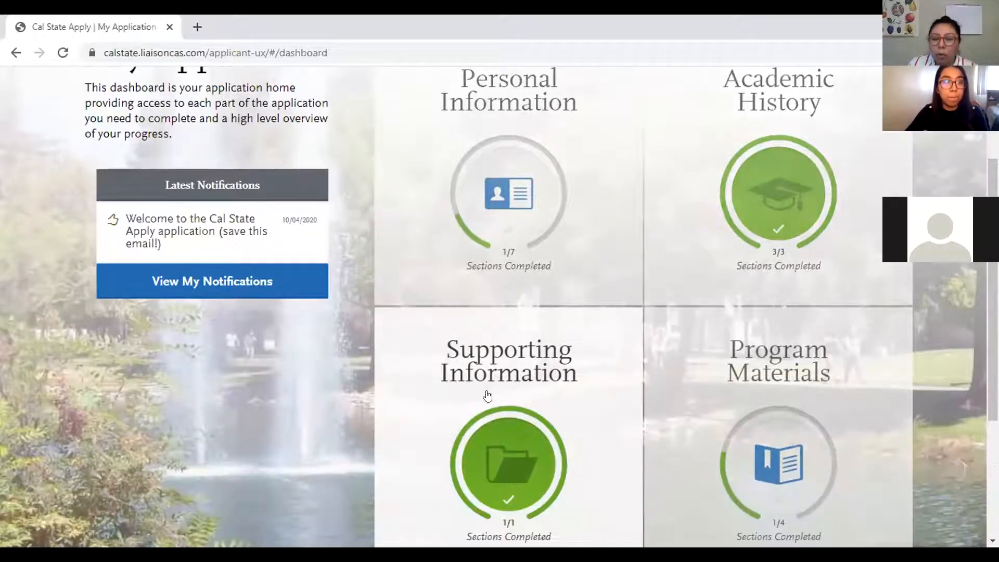
scroll(494, 393, "up", 1)
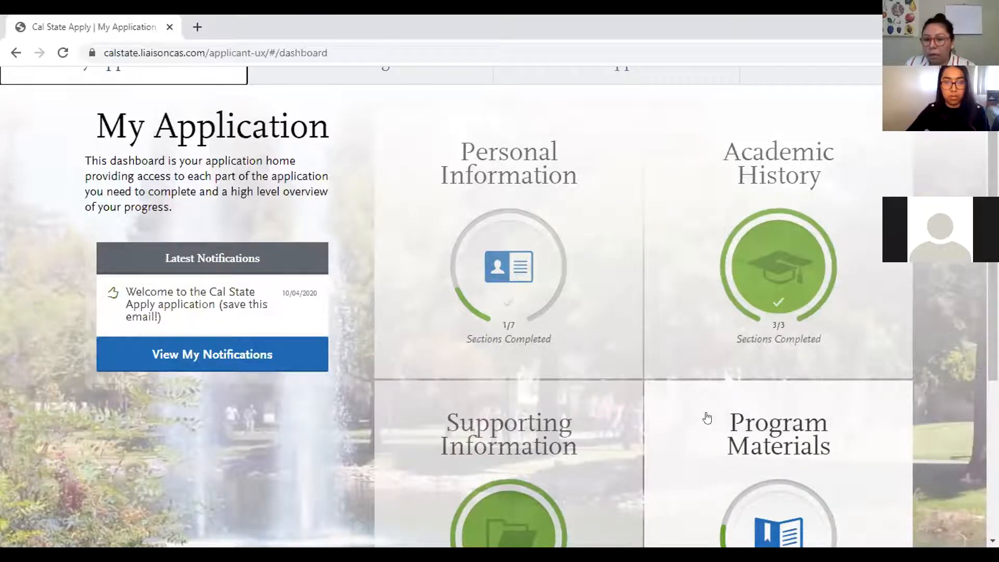
Open the Release Statement under Personal Information and review the certification and the contact information release
left_click(508, 245)
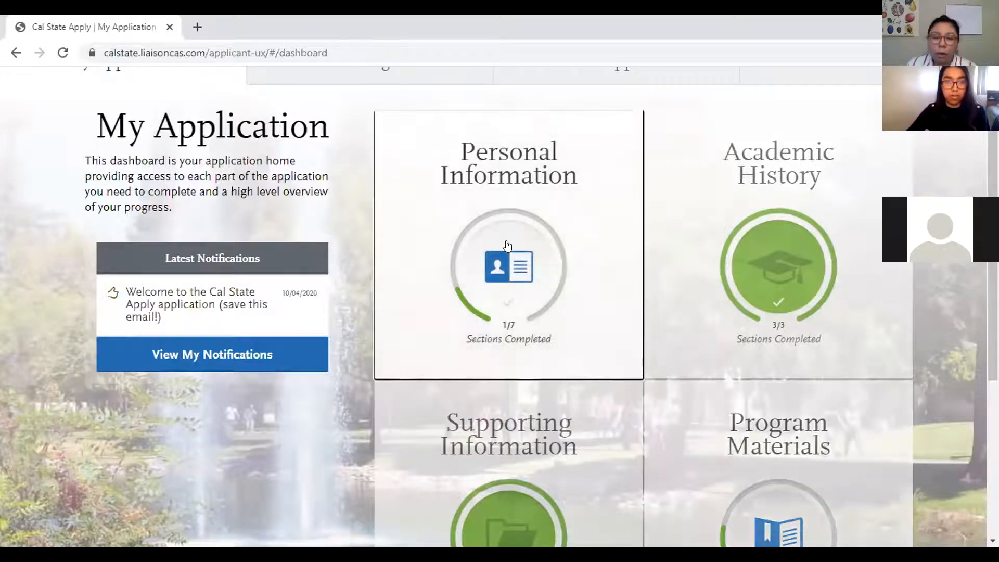
scroll(504, 245, "down", 1)
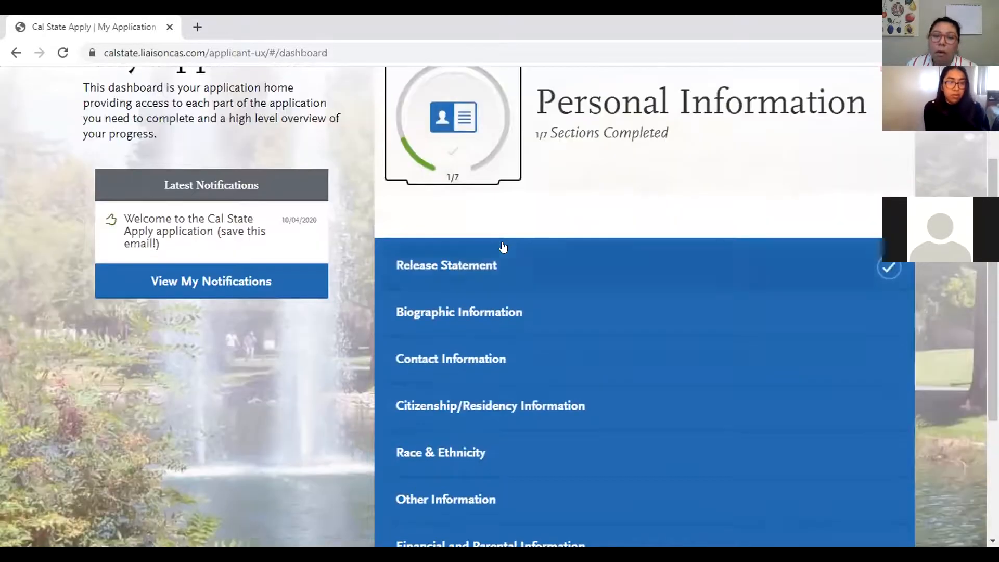
left_click(501, 261)
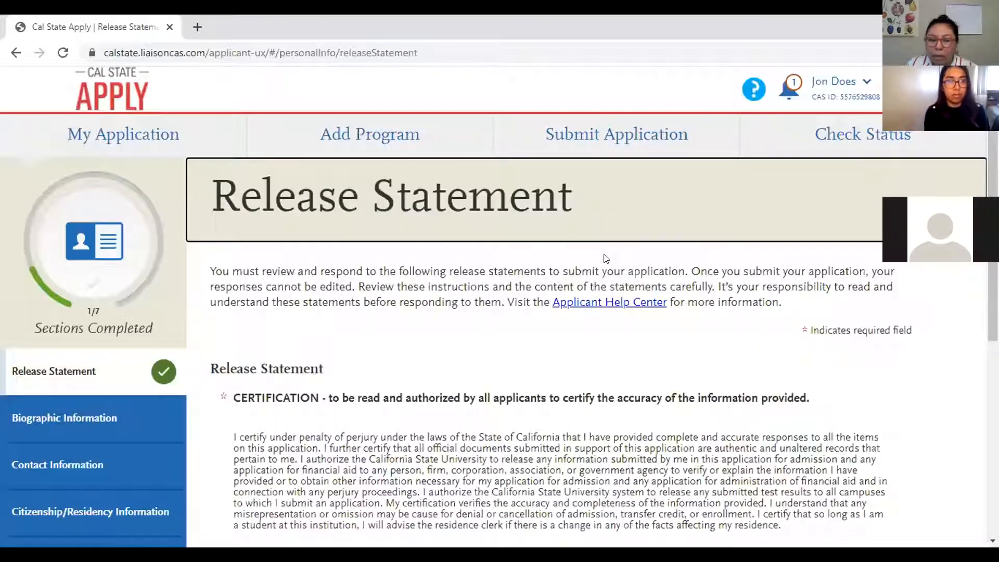
scroll(670, 306, "down", 3)
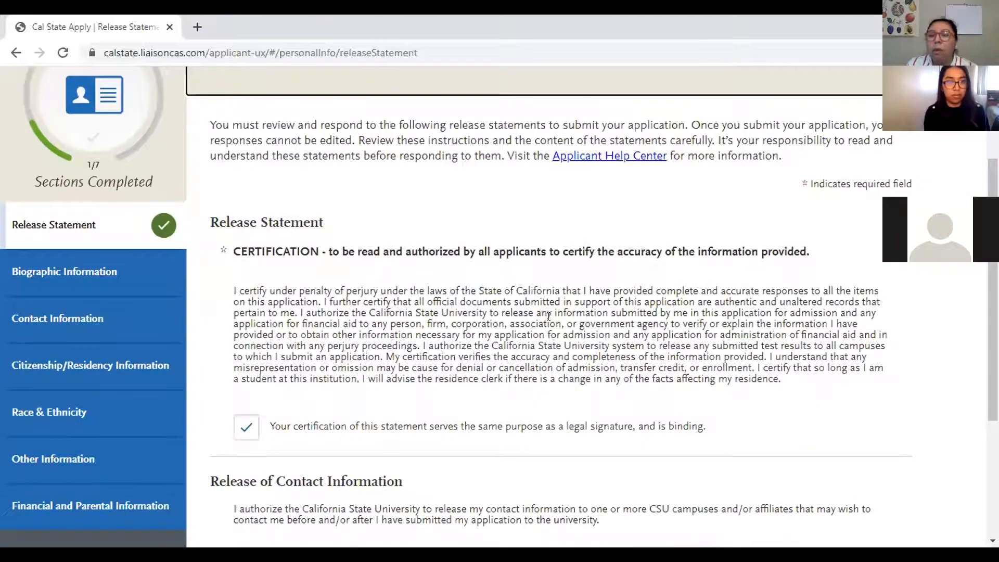
scroll(548, 316, "down", 3)
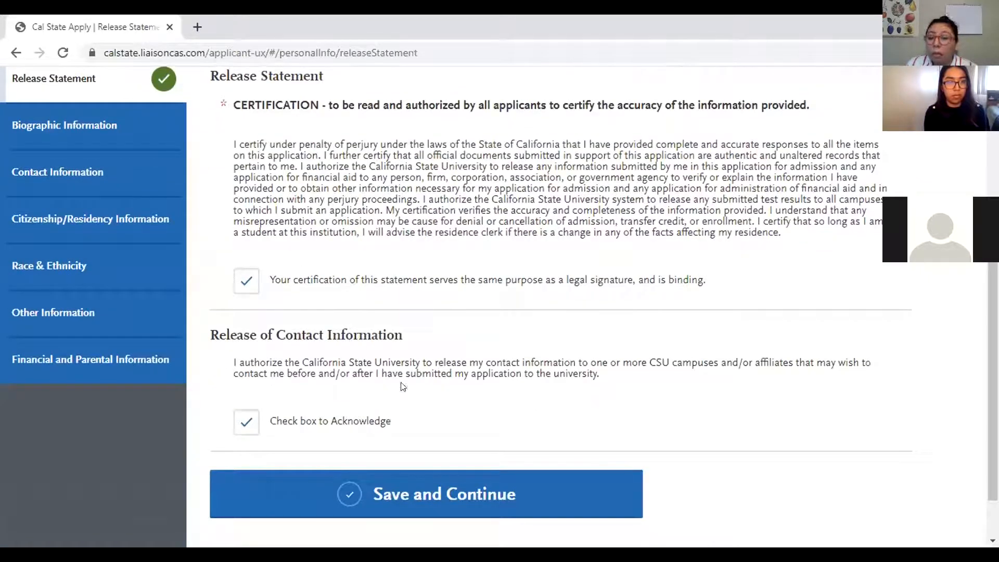
scroll(518, 398, "up", 3)
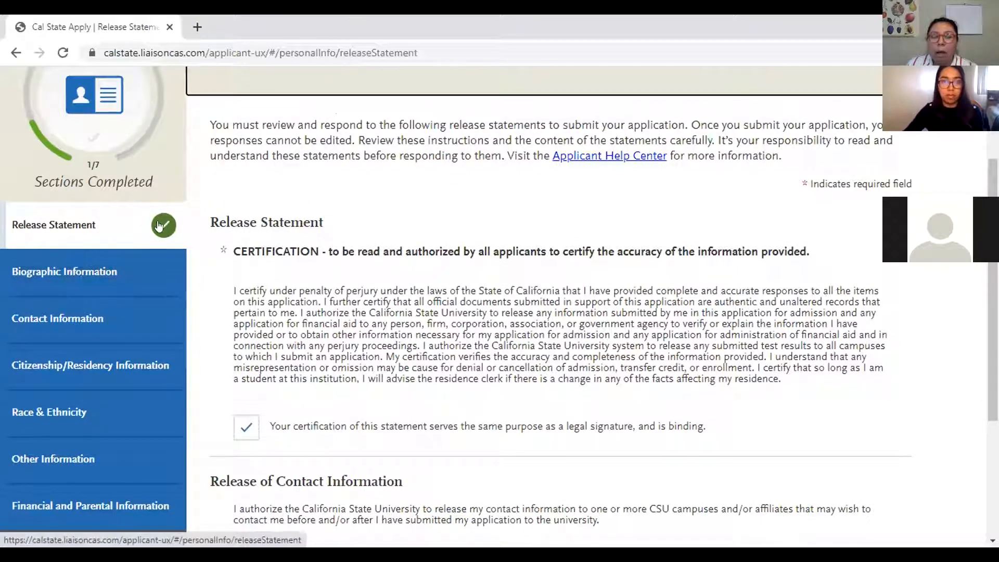
Open Biographic Information and examine the name, alternate and preferred name, legal sex and birth information fields
left_click(87, 278)
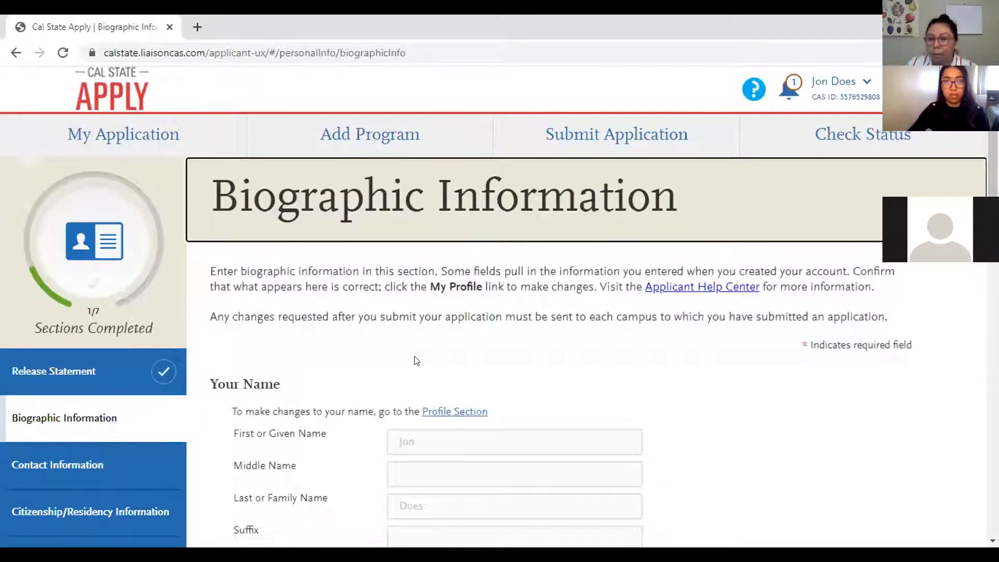
scroll(415, 359, "down", 1)
scroll(415, 359, "down", 2)
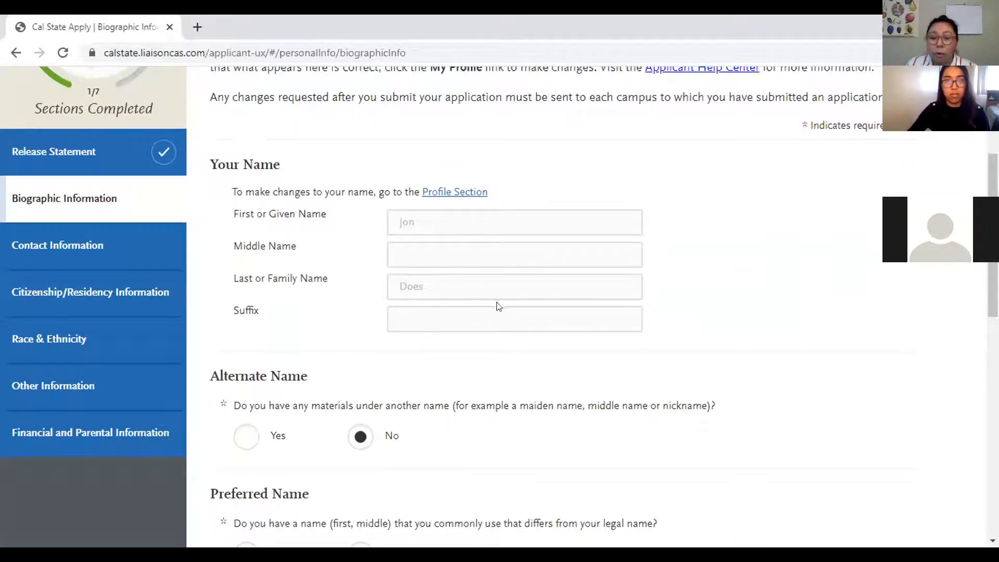
scroll(539, 310, "down", 2)
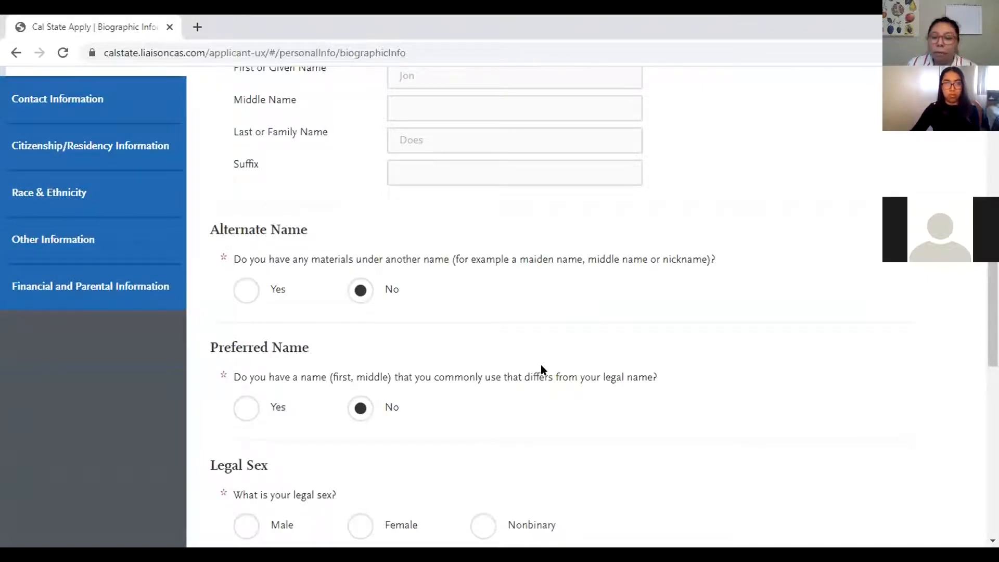
scroll(541, 369, "down", 3)
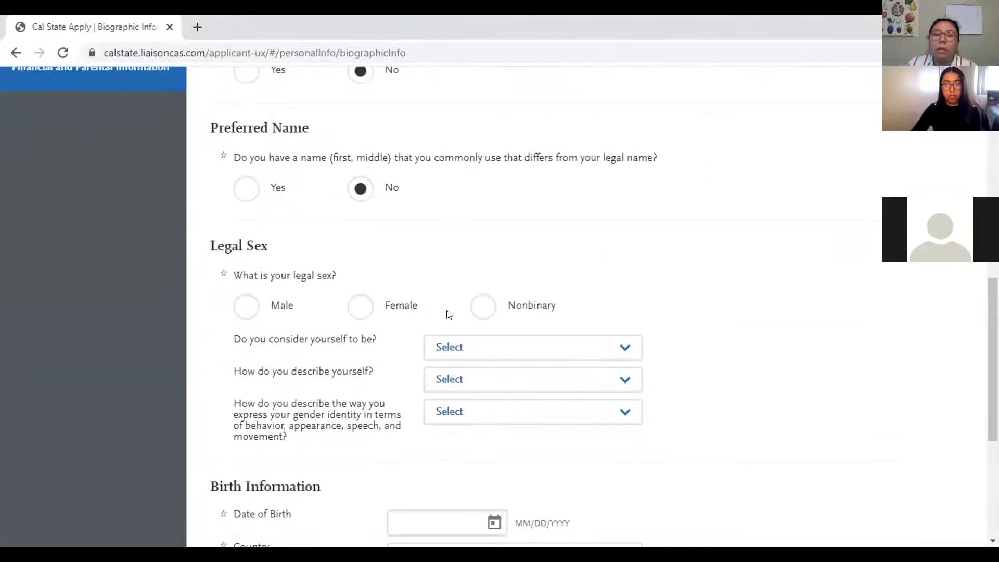
scroll(452, 302, "down", 2)
scroll(445, 304, "down", 2)
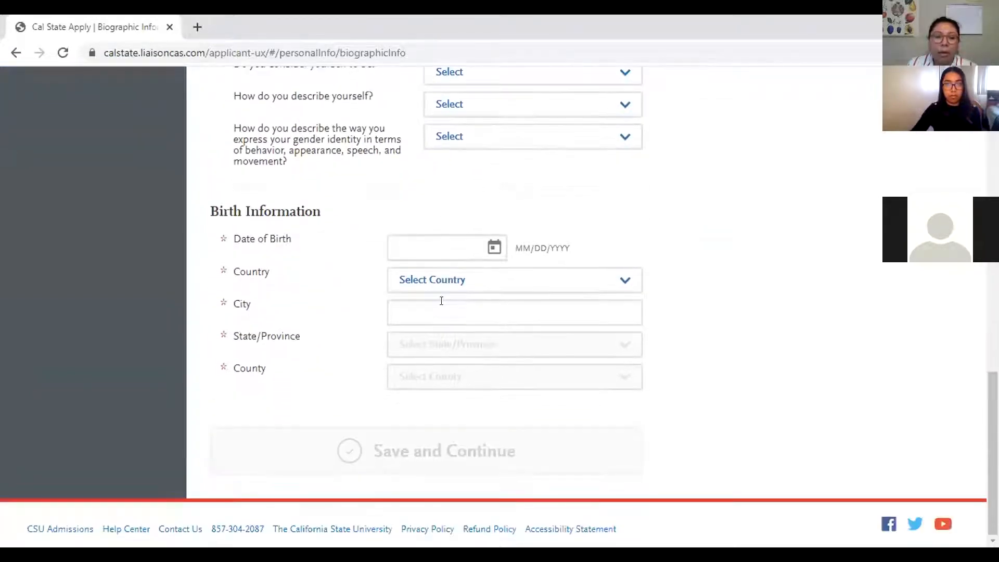
scroll(522, 381, "up", 4)
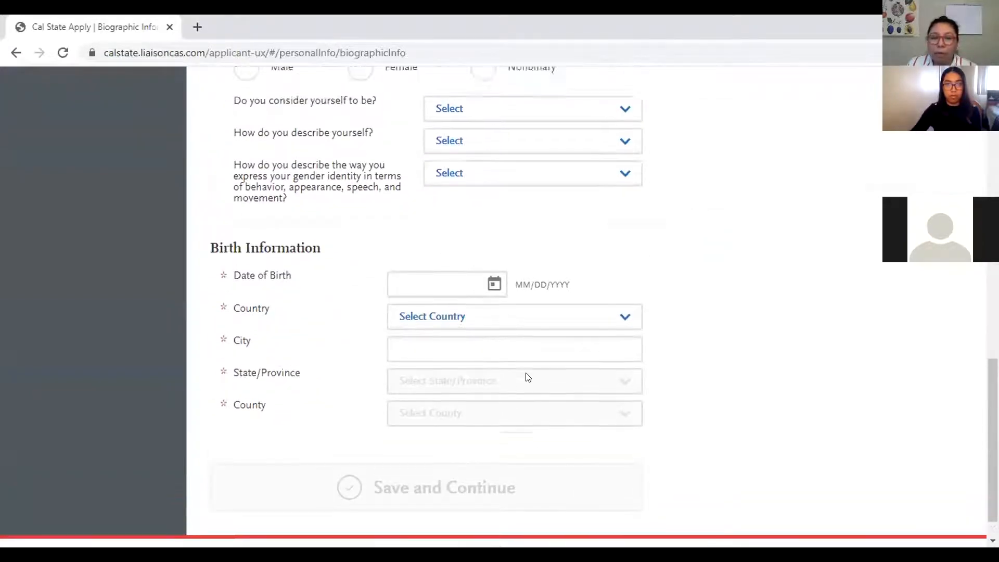
scroll(511, 209, "down", 3)
scroll(528, 259, "down", 2)
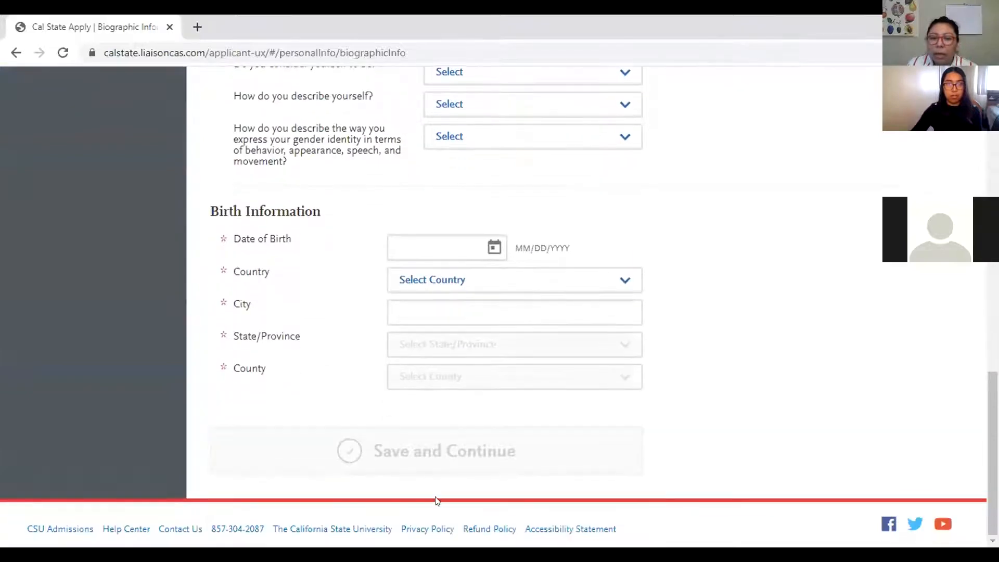
scroll(551, 447, "up", 8)
scroll(552, 447, "up", 3)
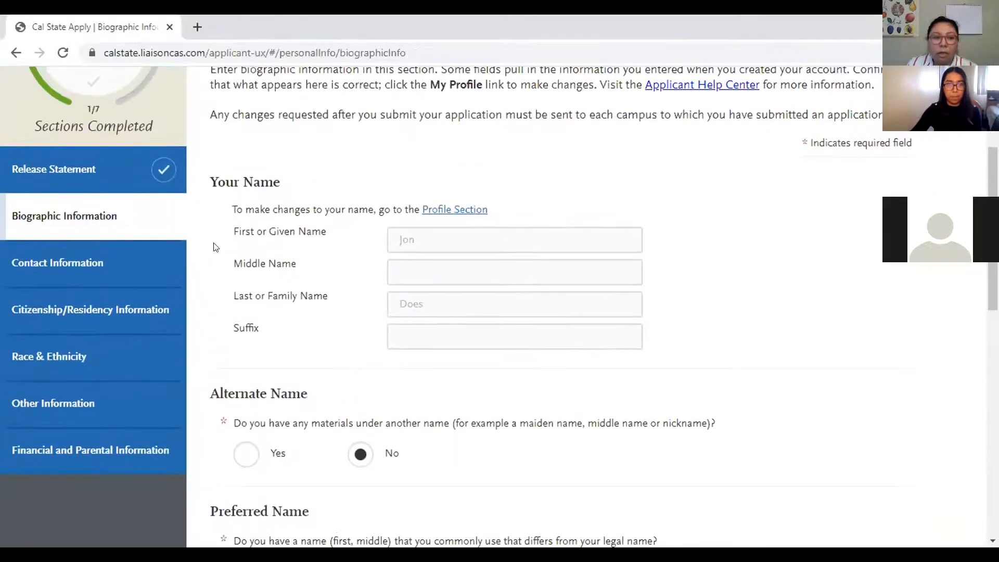
Open Contact Information and examine the current address, permanent address, phone and email fields
left_click(86, 265)
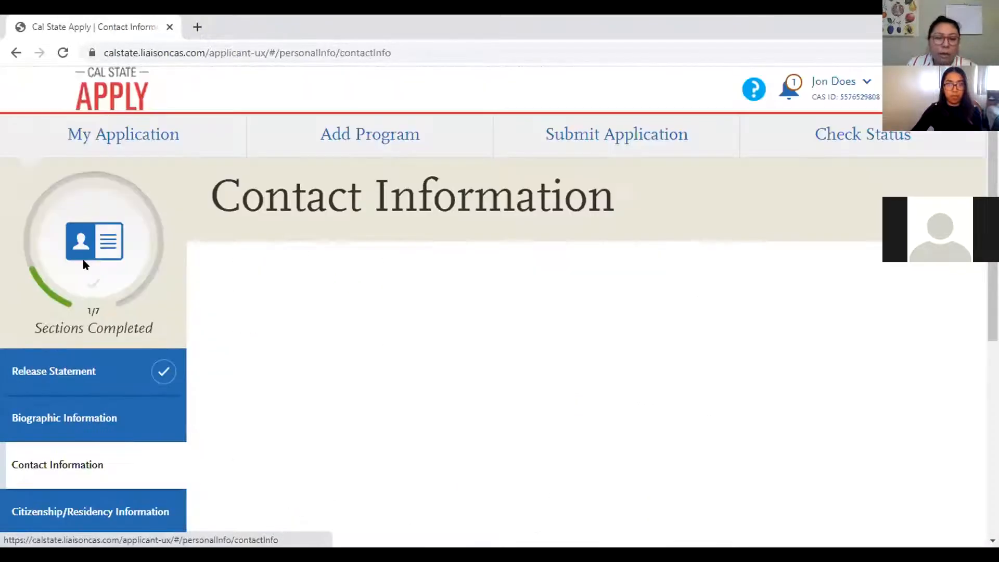
scroll(544, 359, "down", 6)
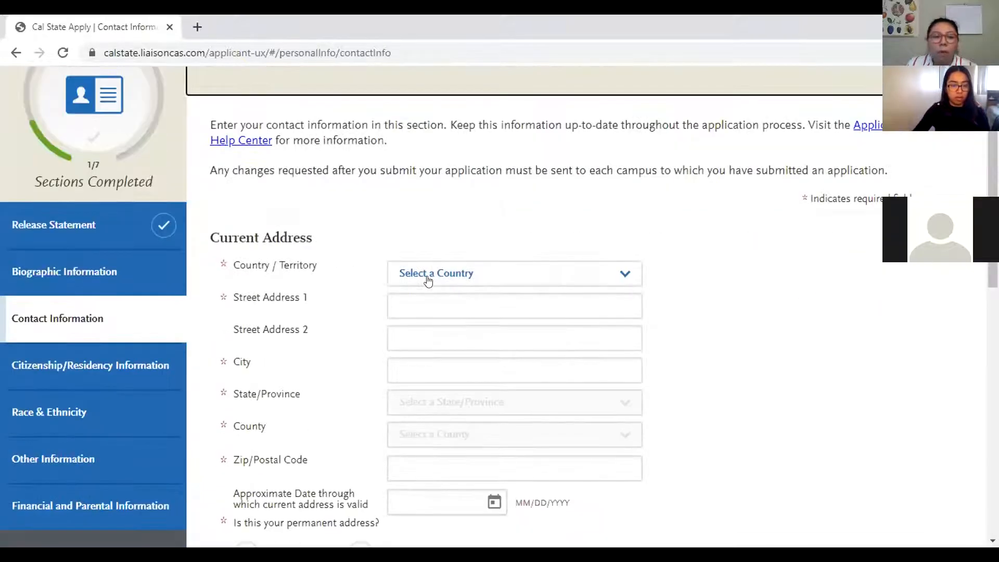
scroll(450, 237, "up", 2)
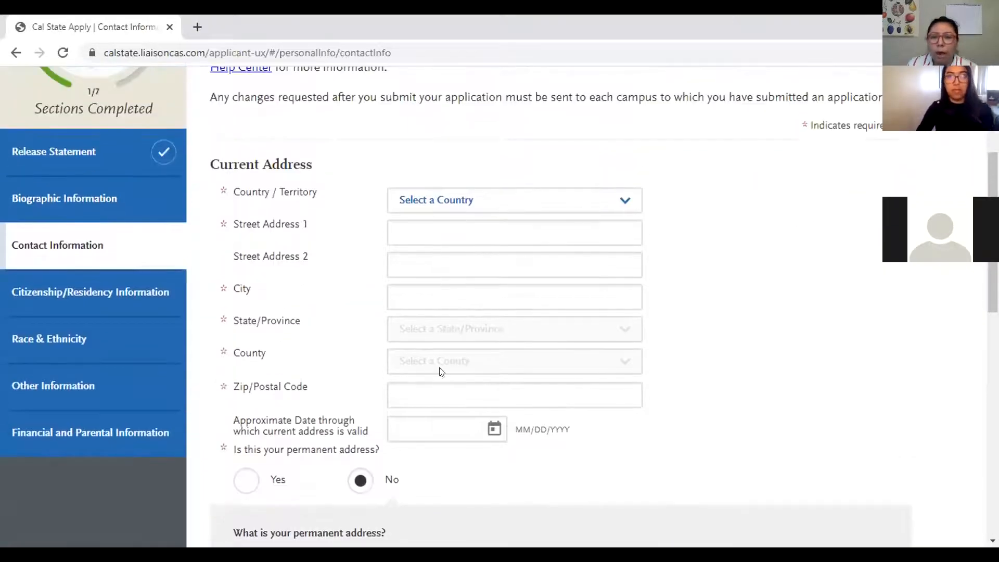
scroll(519, 412, "down", 1)
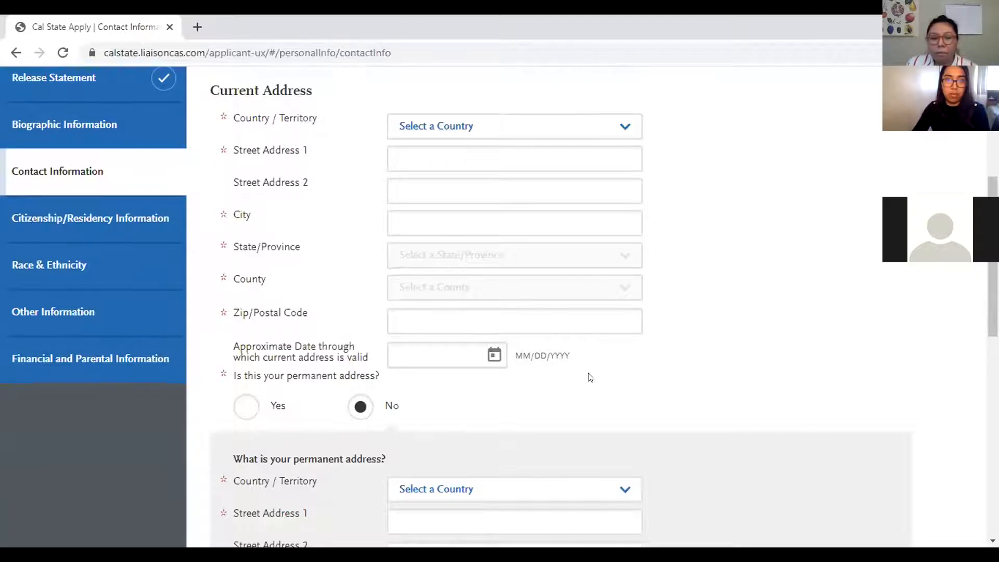
scroll(590, 376, "down", 1)
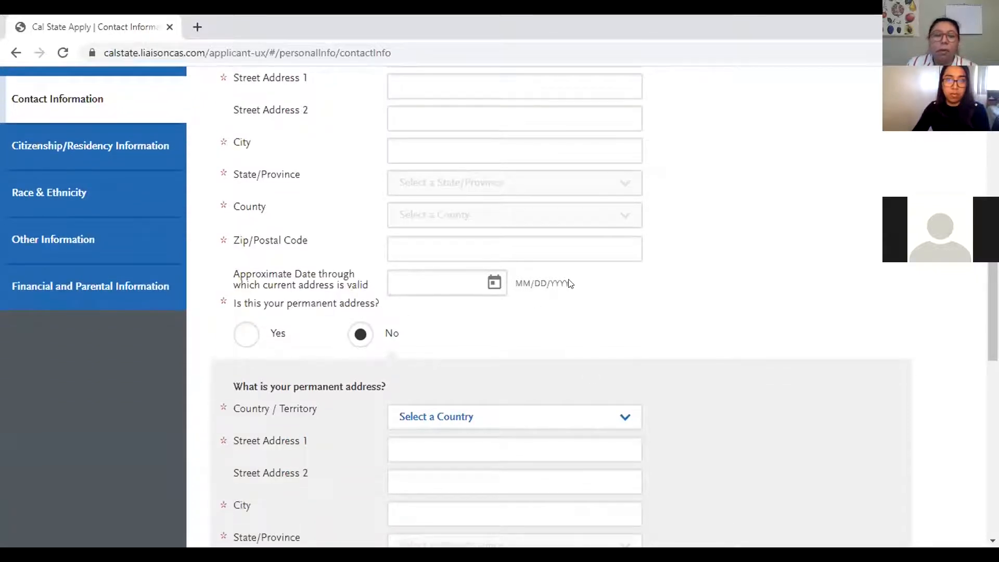
scroll(521, 314, "down", 1)
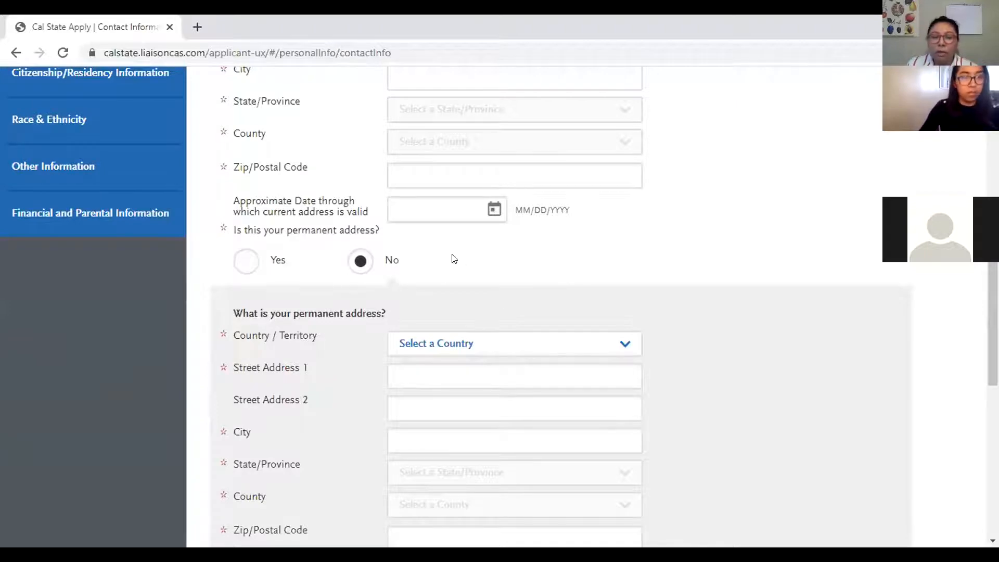
scroll(513, 330, "down", 1)
scroll(471, 339, "up", 3)
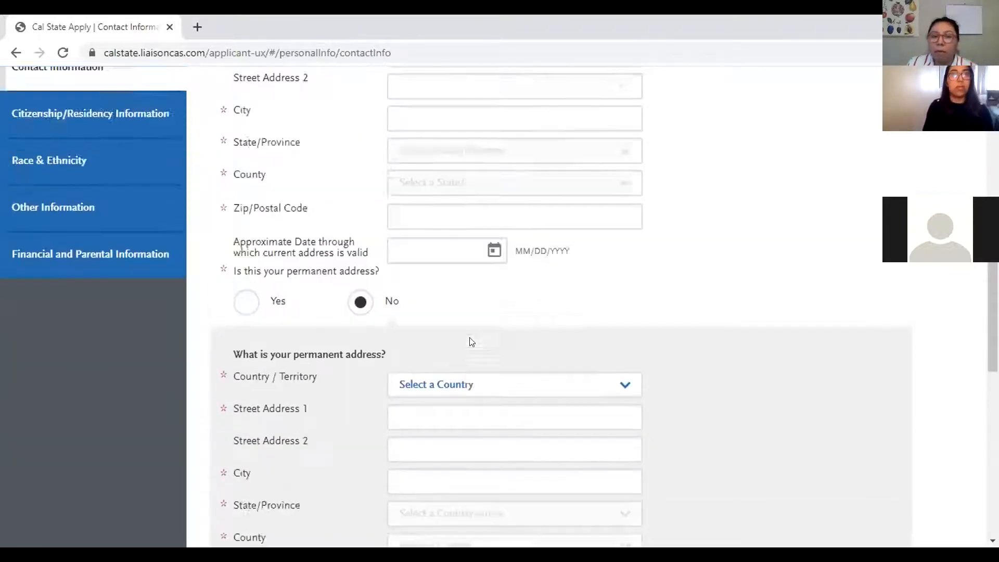
scroll(501, 232, "down", 5)
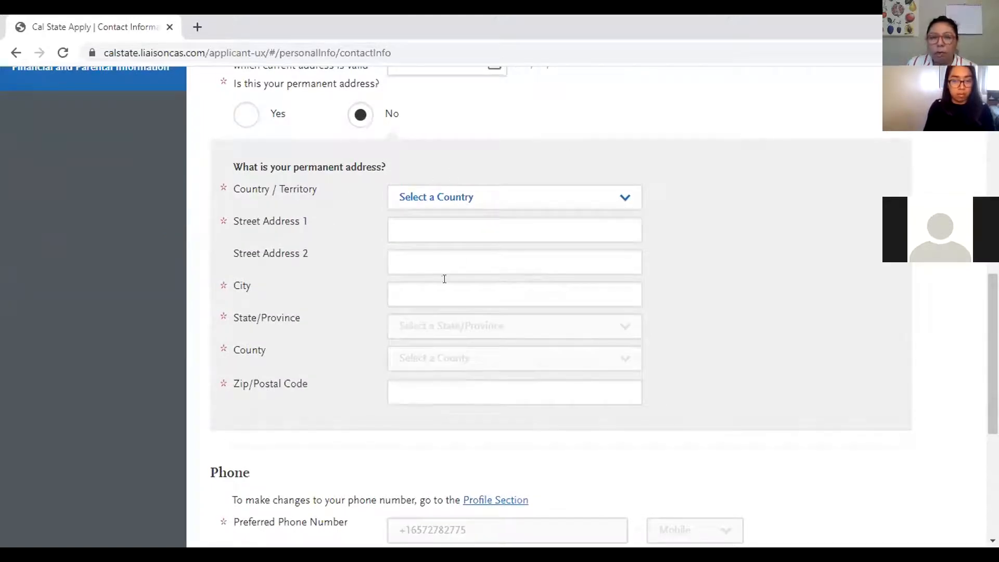
scroll(526, 292, "down", 4)
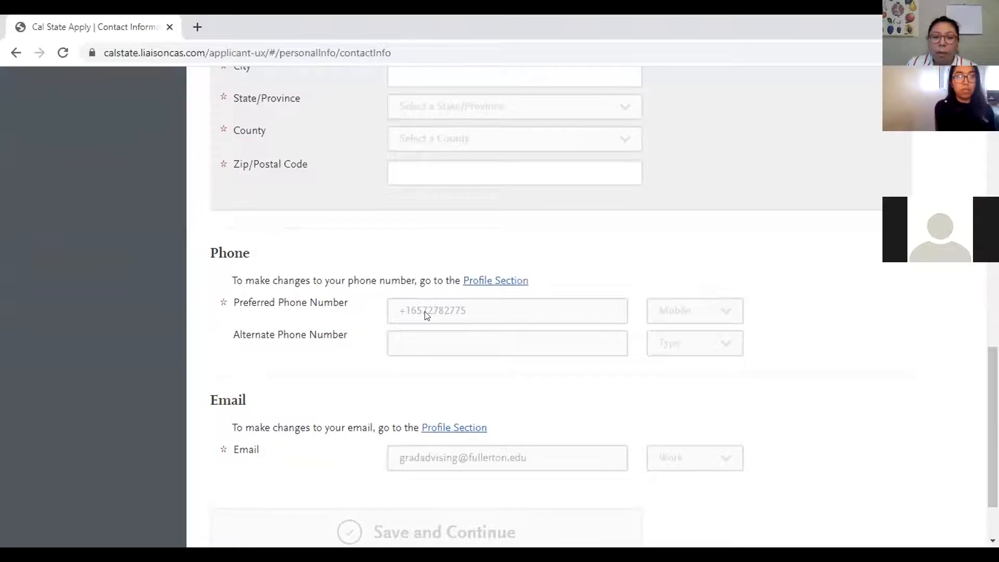
scroll(425, 315, "down", 2)
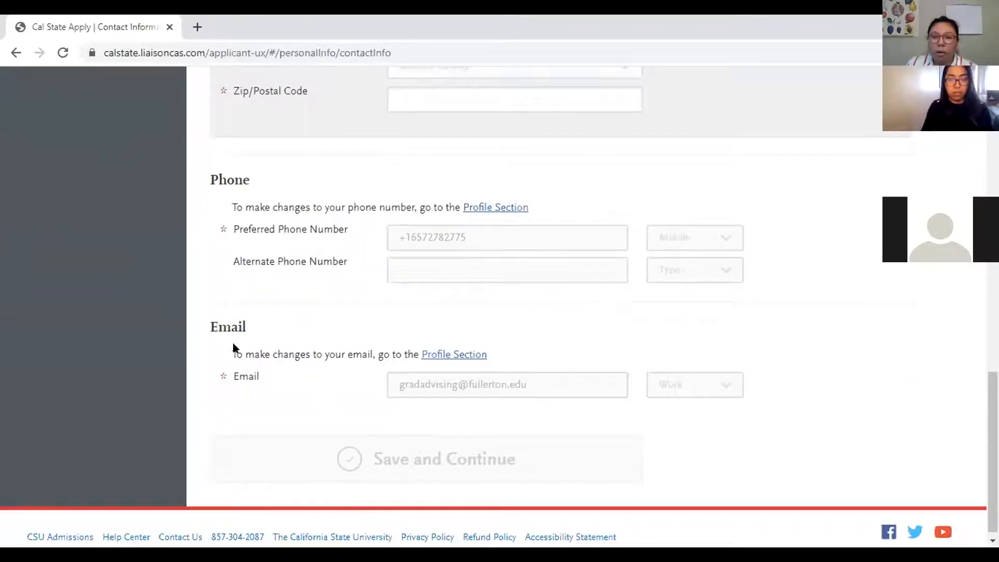
Open Citizenship/Residency Information and set the value describing the U.S. citizenship to None
scroll(572, 455, "up", 12)
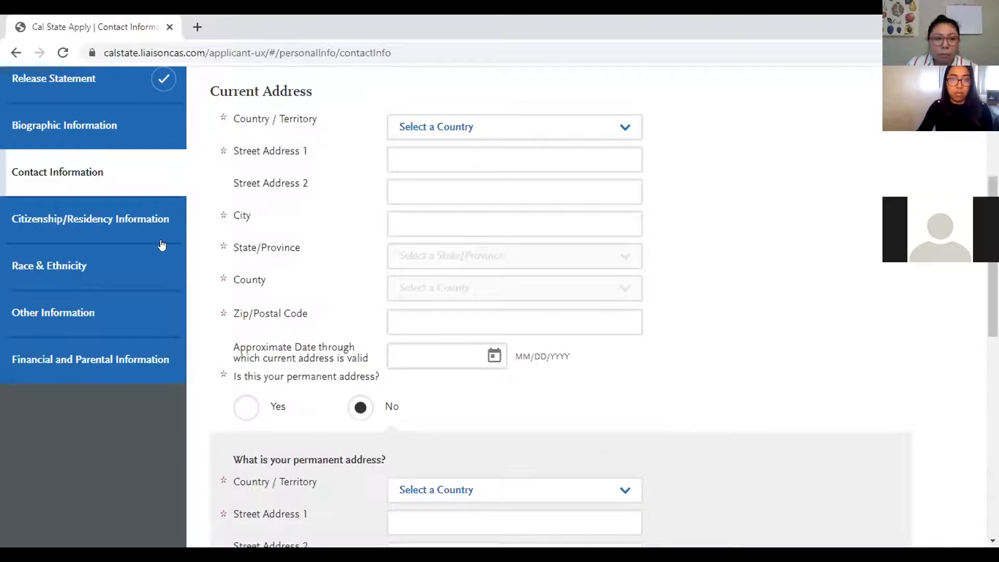
left_click(113, 226)
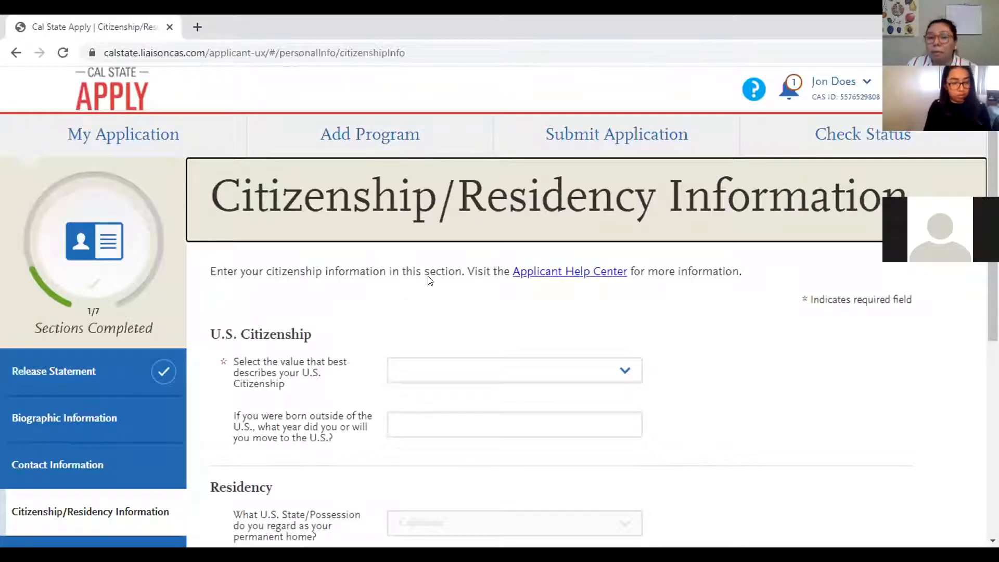
scroll(430, 279, "down", 2)
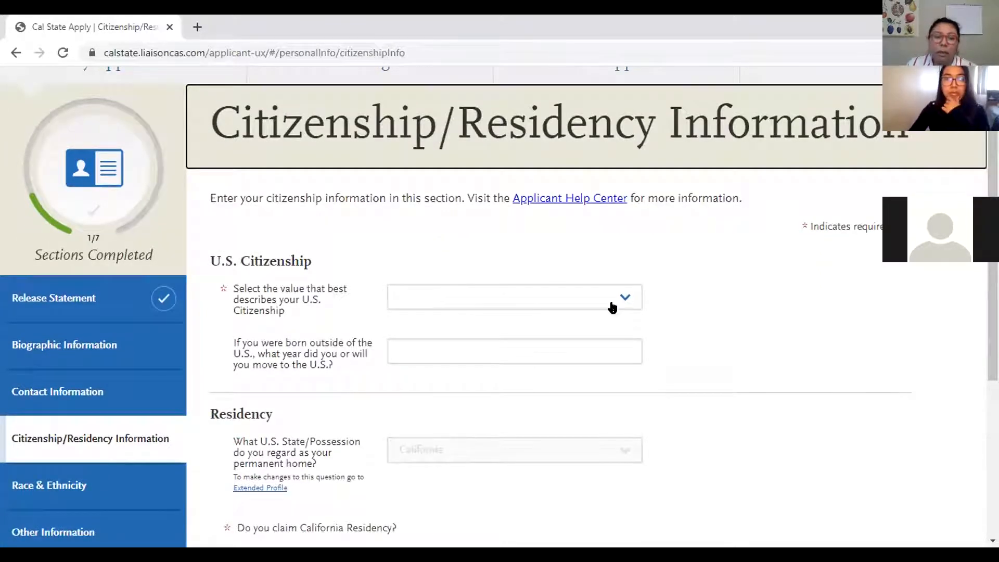
left_click(582, 304)
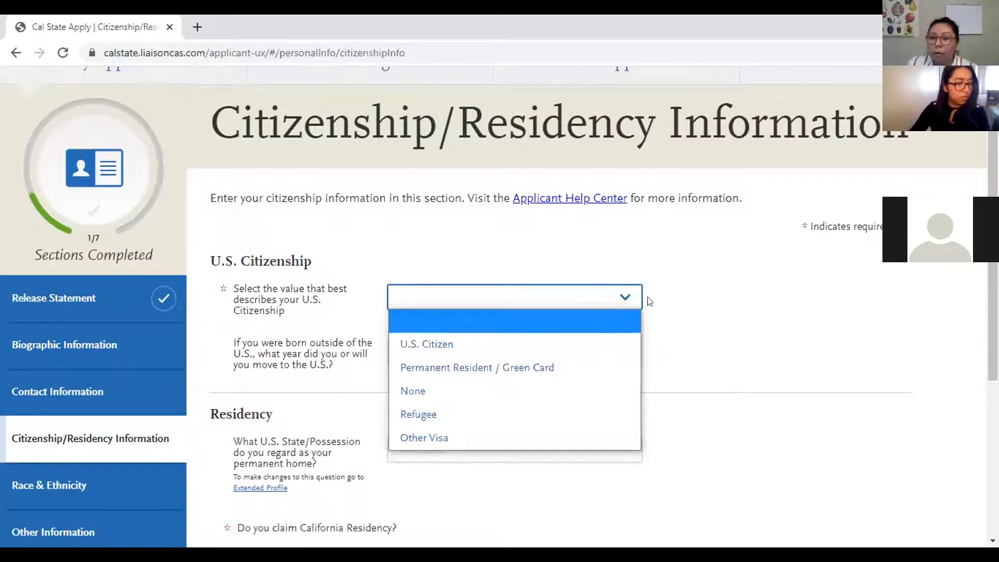
scroll(646, 298, "down", 1)
left_click(569, 233)
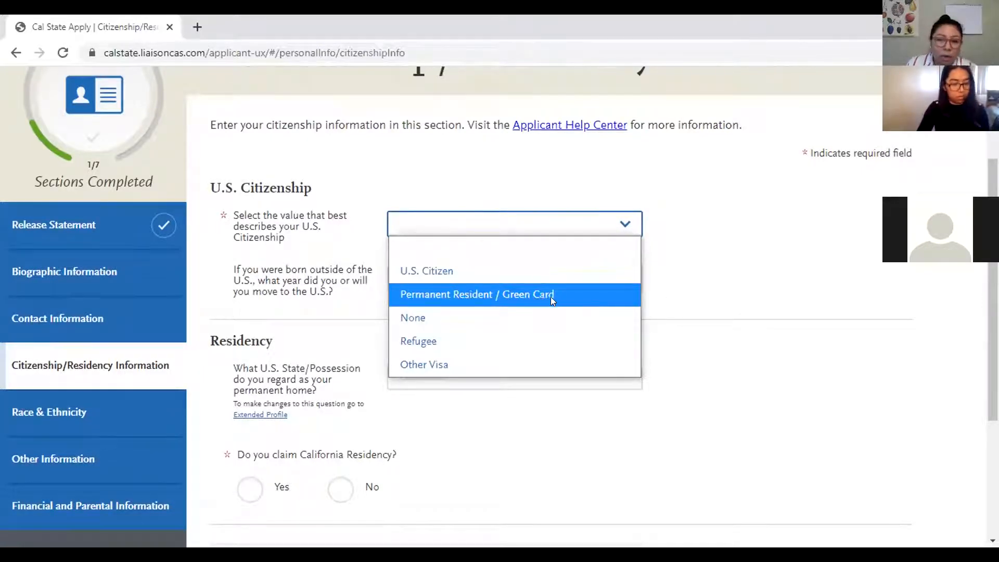
left_click(479, 318)
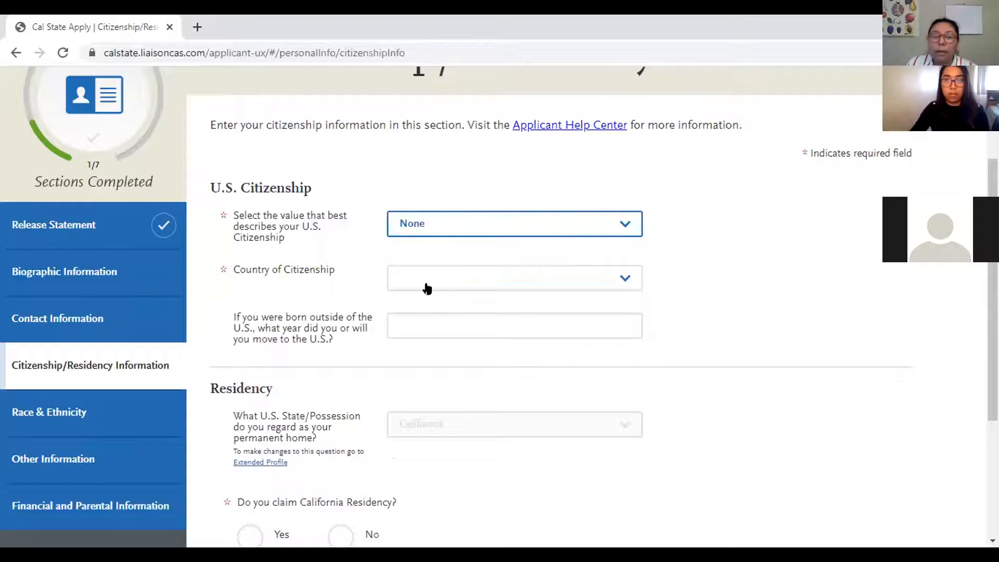
Set the country of citizenship to Bolivia (Plurinational State of)
left_click(605, 281)
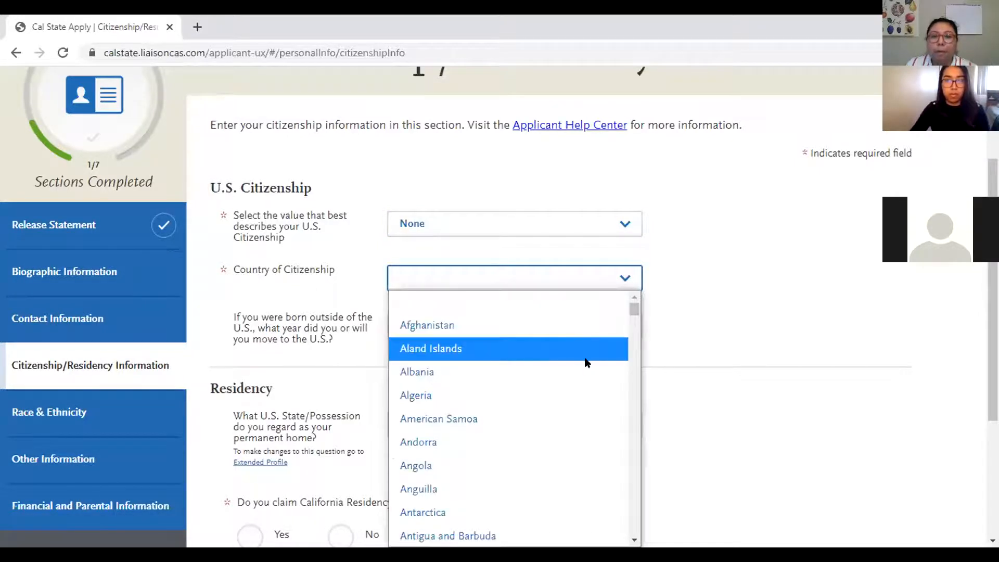
scroll(580, 371, "down", 3)
scroll(580, 374, "down", 3)
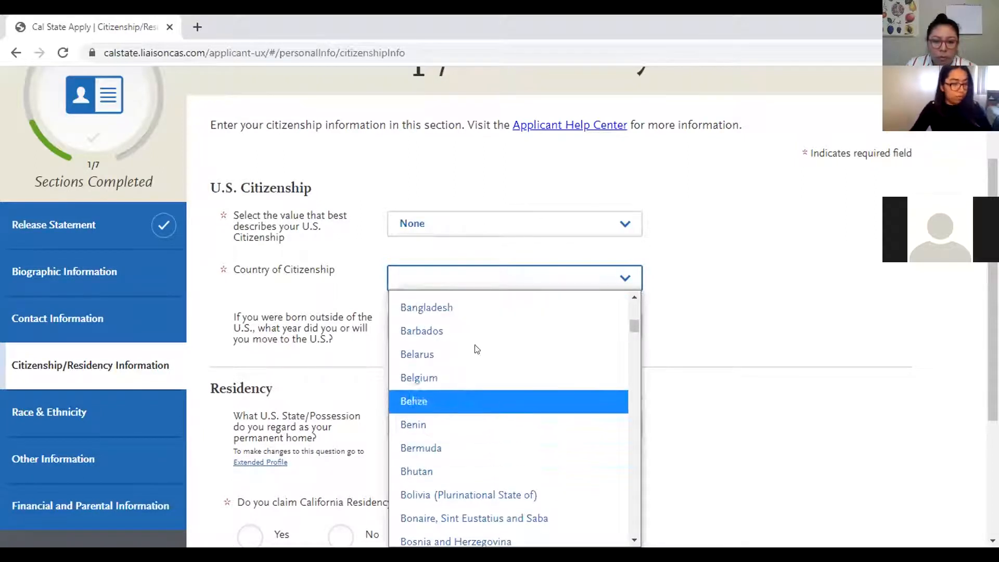
left_click(522, 488)
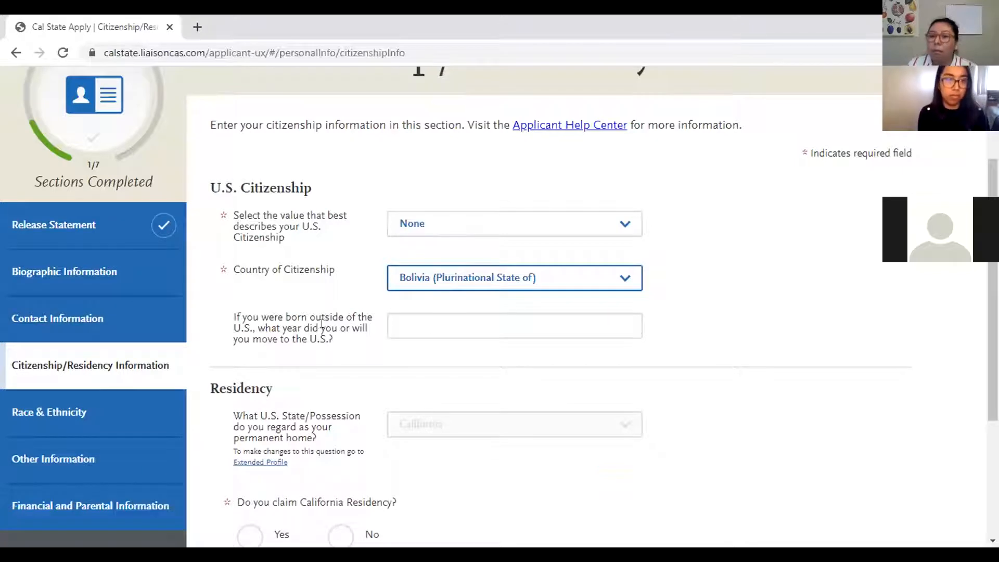
Answer Yes to claiming California residency and No to having lived in California continuously since birth, and review the citizenship and residency questions
scroll(662, 379, "down", 3)
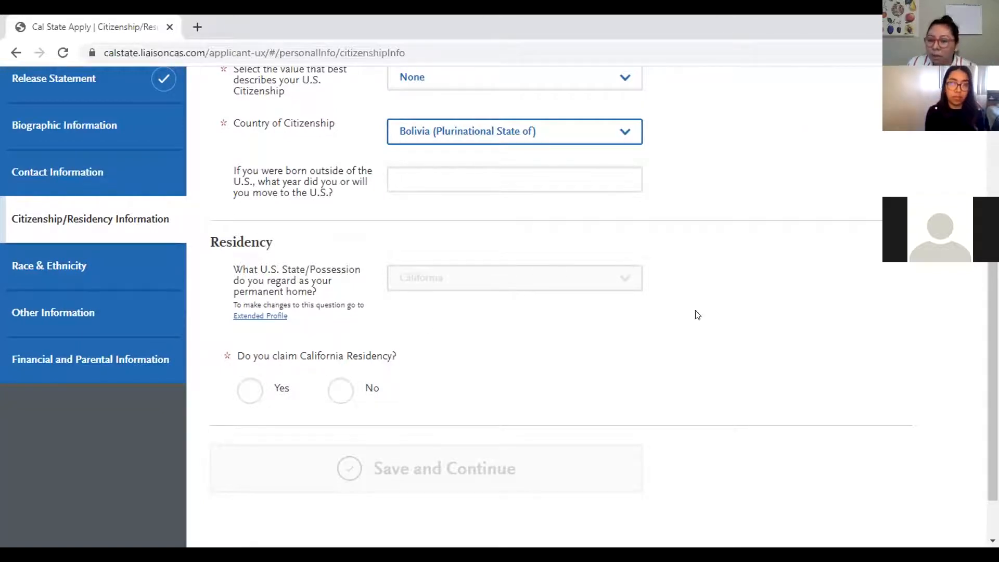
scroll(615, 314, "down", 1)
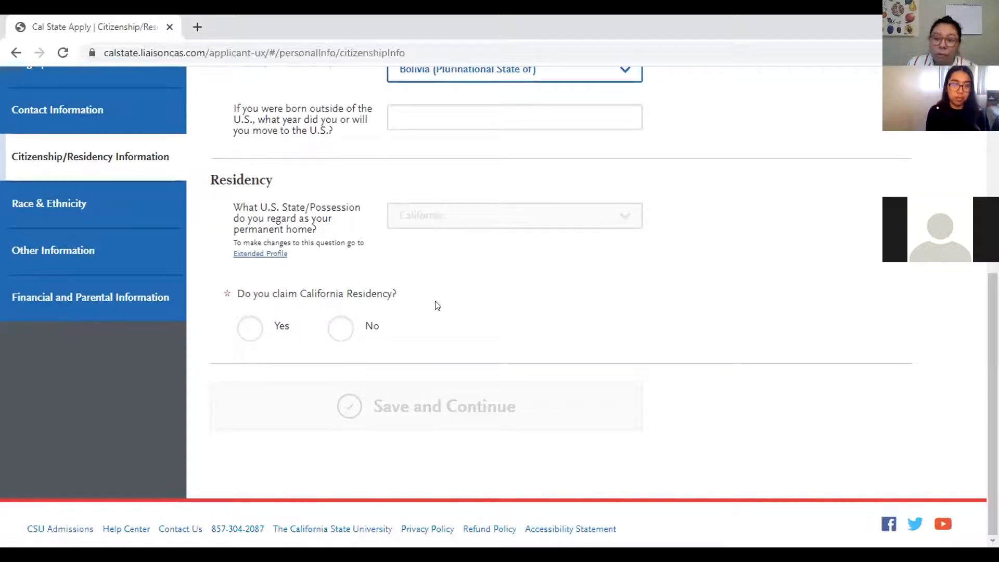
left_click(249, 328)
scroll(345, 335, "down", 1)
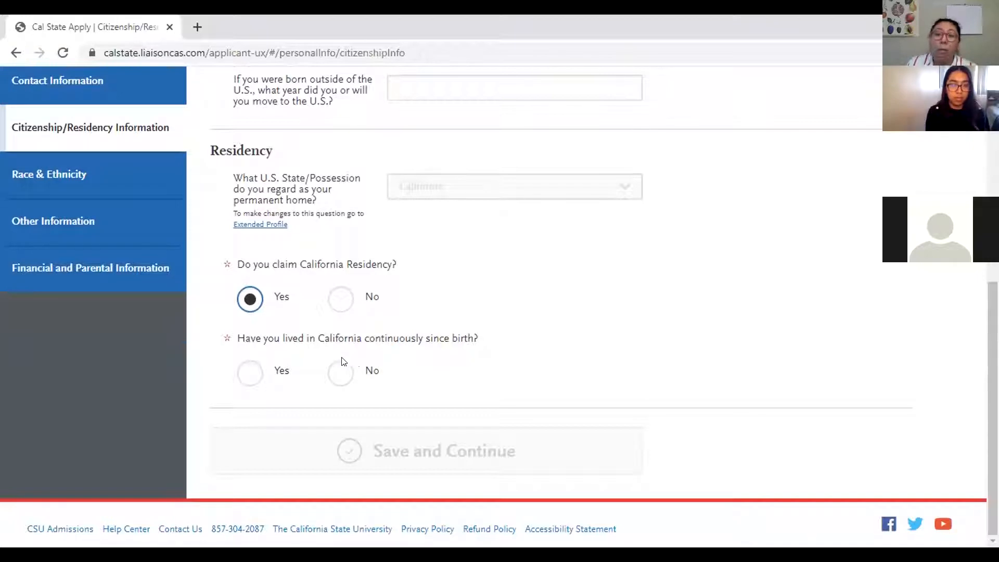
left_click(339, 372)
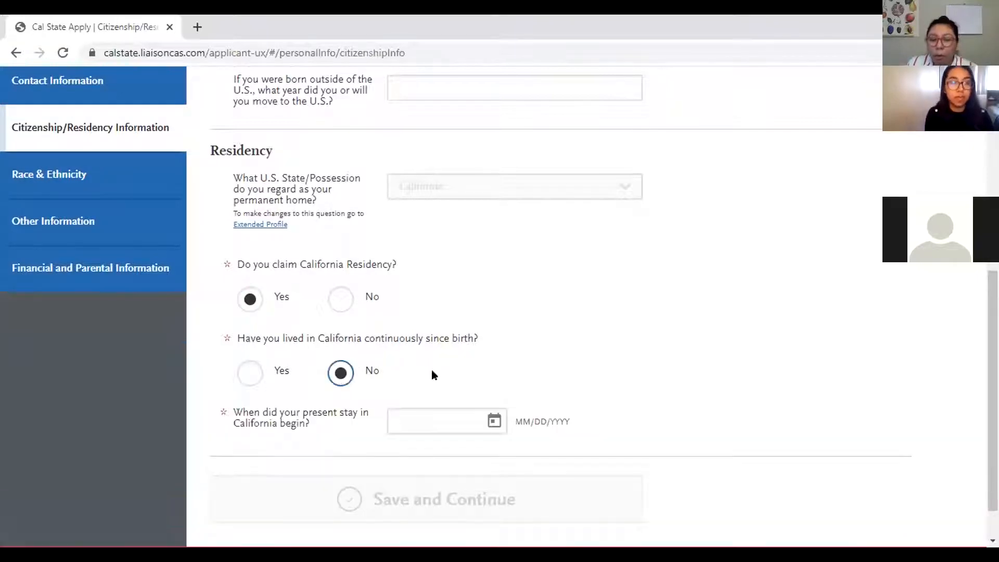
scroll(482, 374, "down", 1)
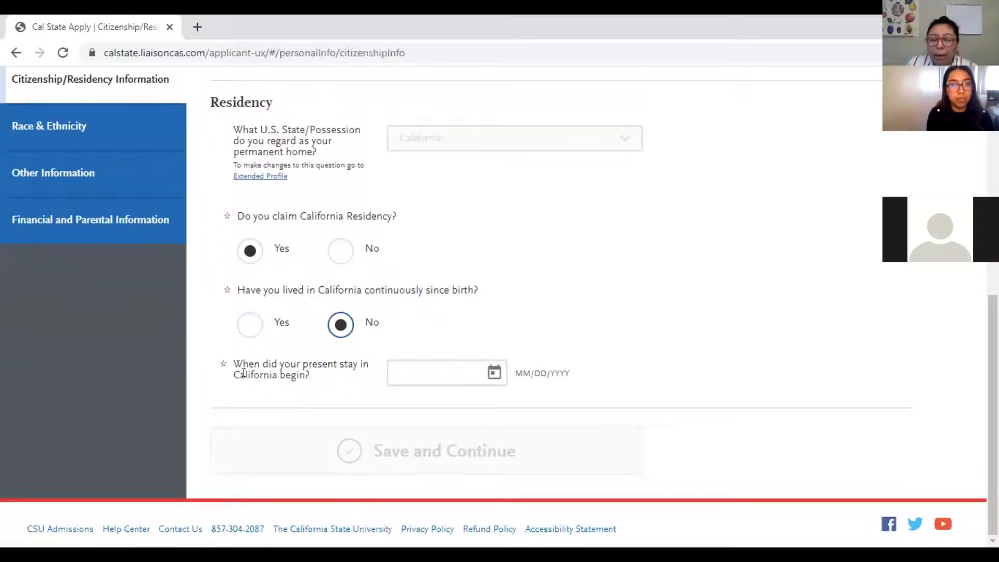
scroll(416, 364, "up", 3)
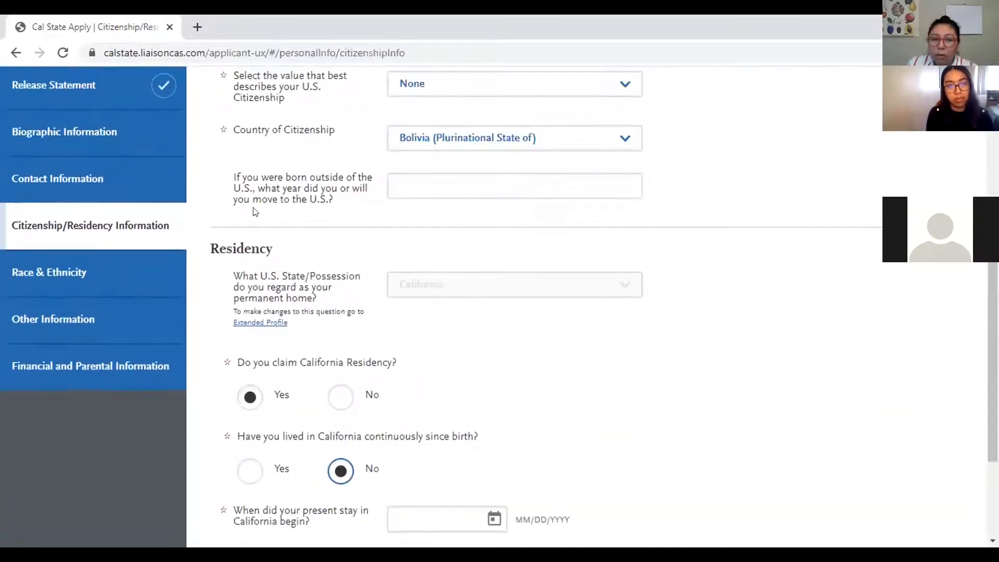
scroll(444, 266, "down", 3)
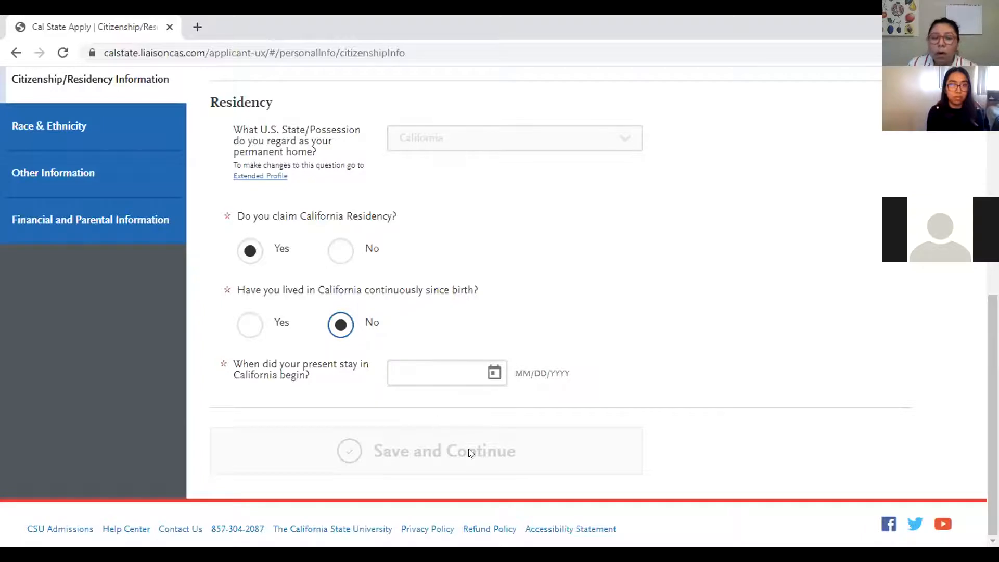
scroll(494, 410, "up", 3)
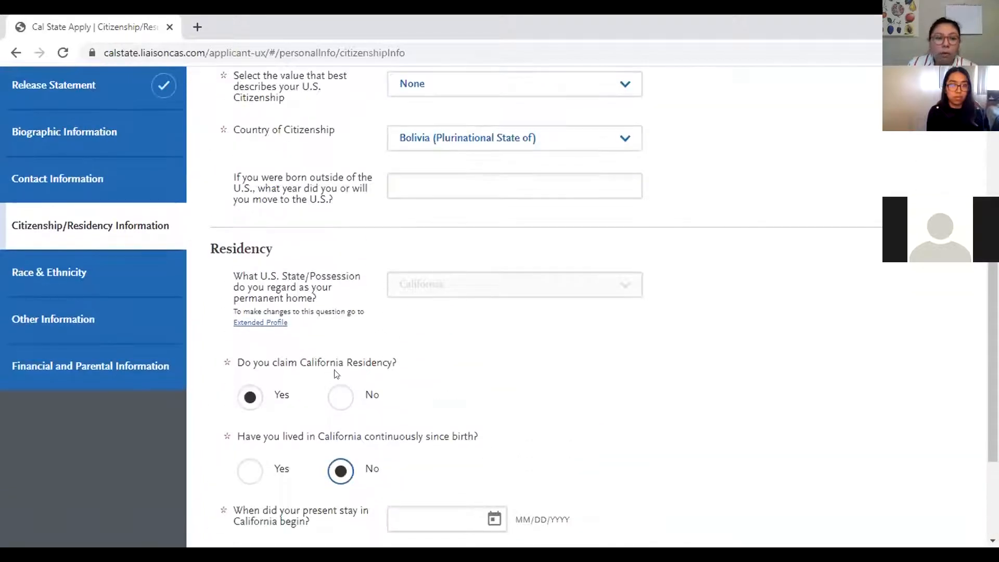
Open Race & Ethnicity and examine the ethnicity, race and summary reporting questions
left_click(88, 275)
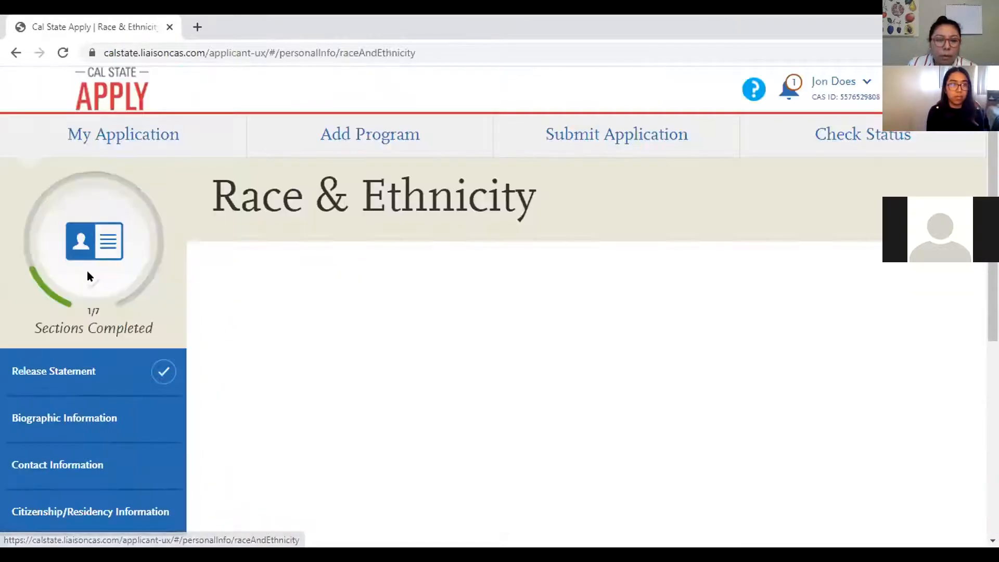
scroll(552, 311, "down", 4)
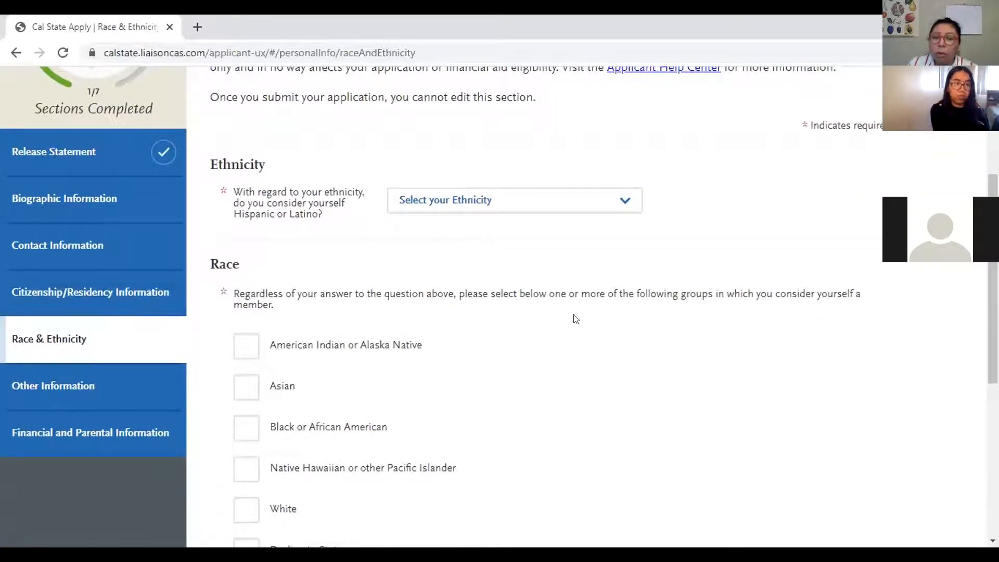
scroll(617, 304, "down", 2)
scroll(506, 268, "down", 4)
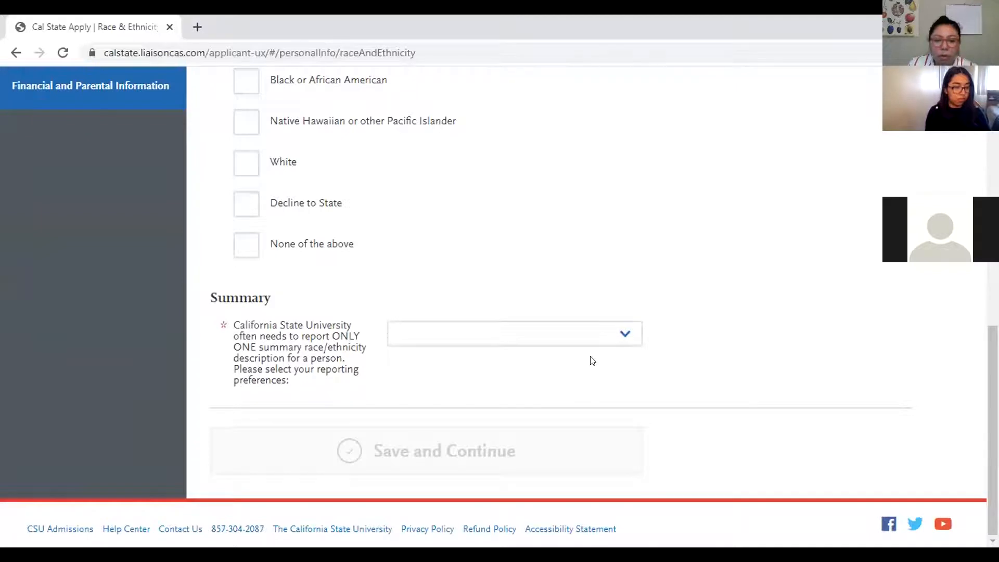
scroll(572, 381, "up", 5)
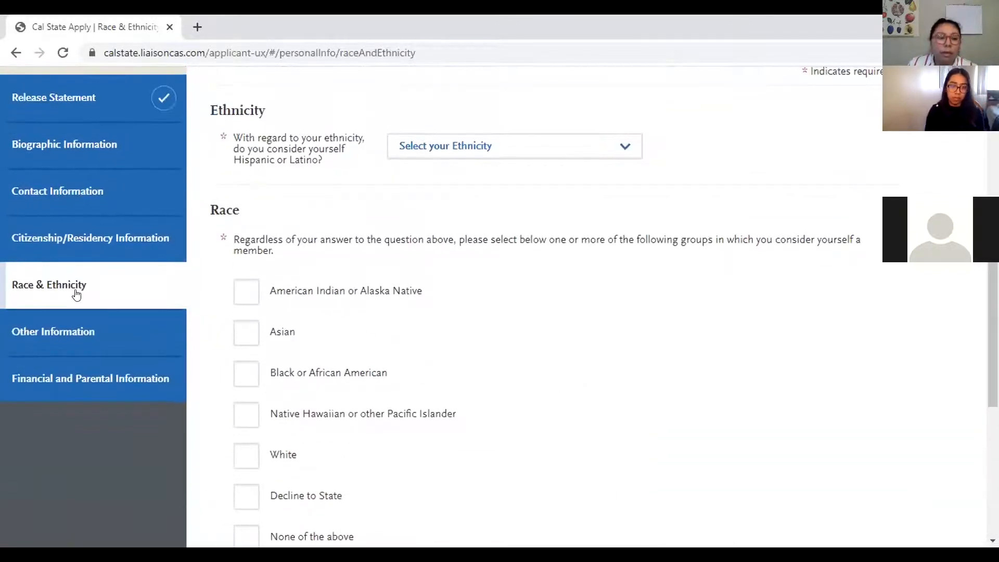
Open Other Information, review the Social Security number notice, and answer Yes to having a U.S. SSN after checking the No option
left_click(65, 336)
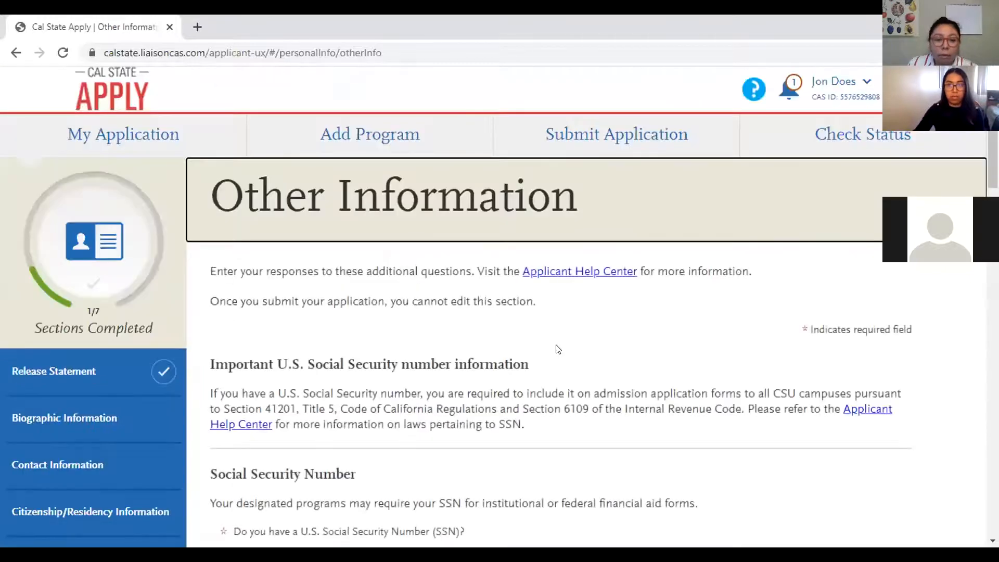
scroll(557, 342, "down", 4)
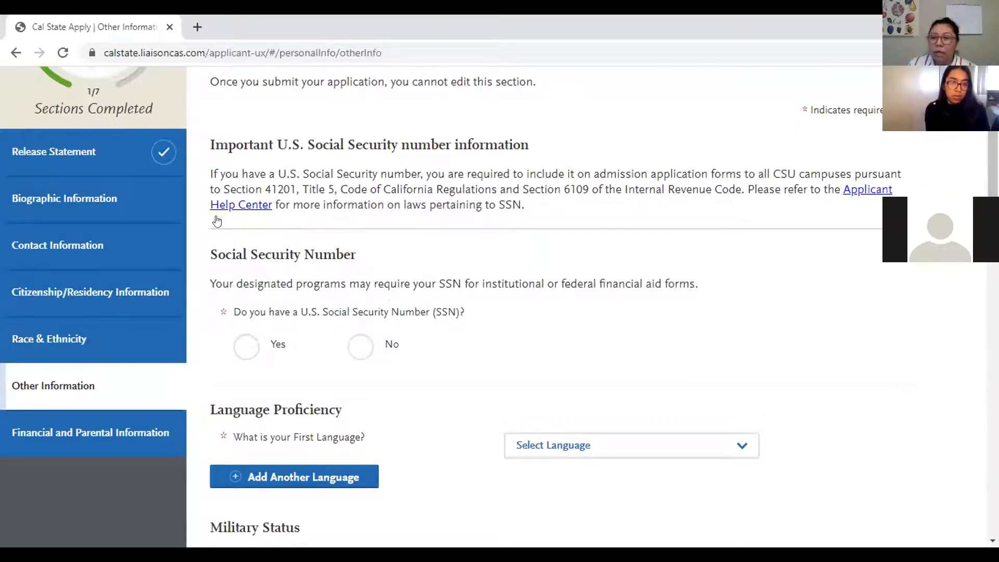
scroll(421, 312, "down", 1)
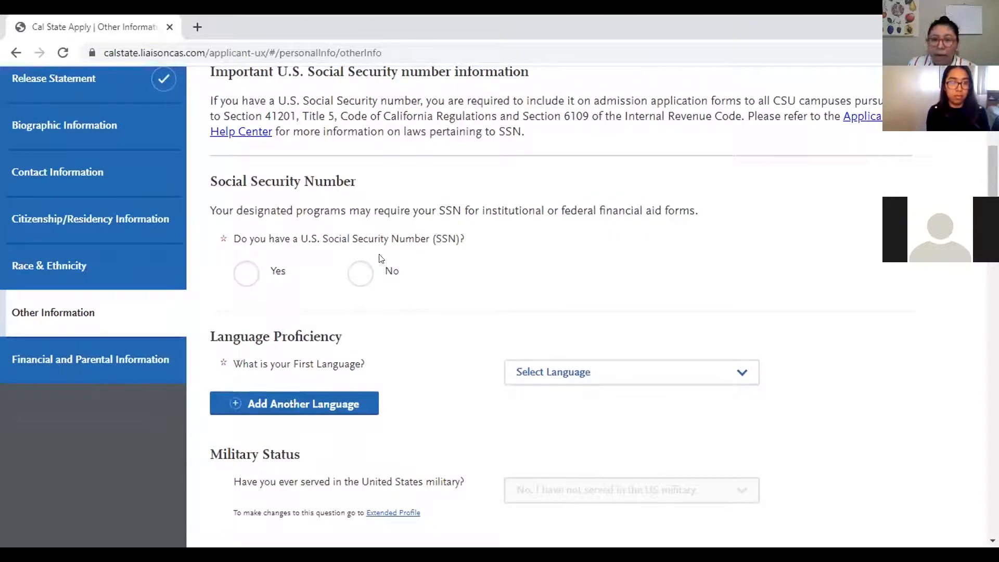
left_click(358, 281)
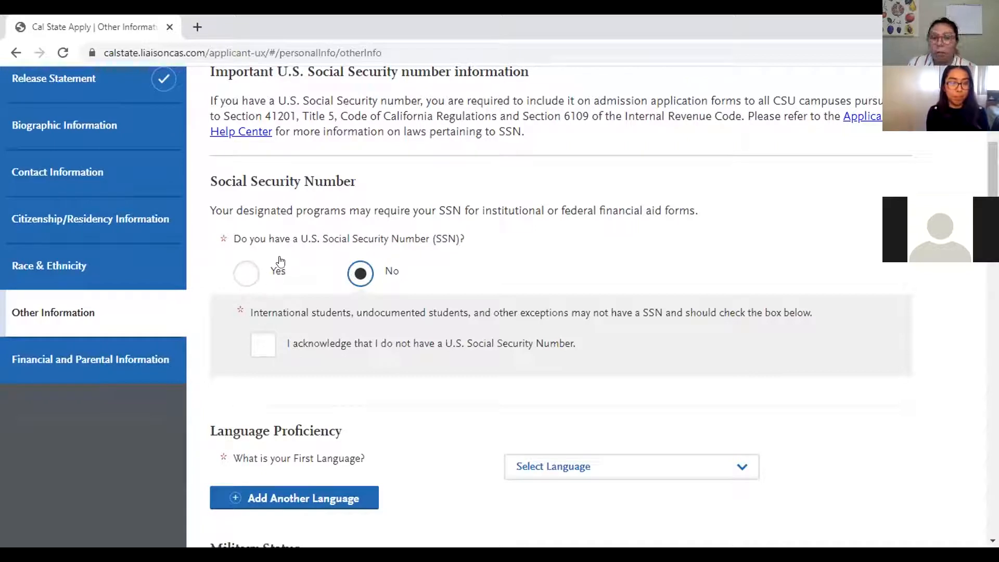
left_click(247, 272)
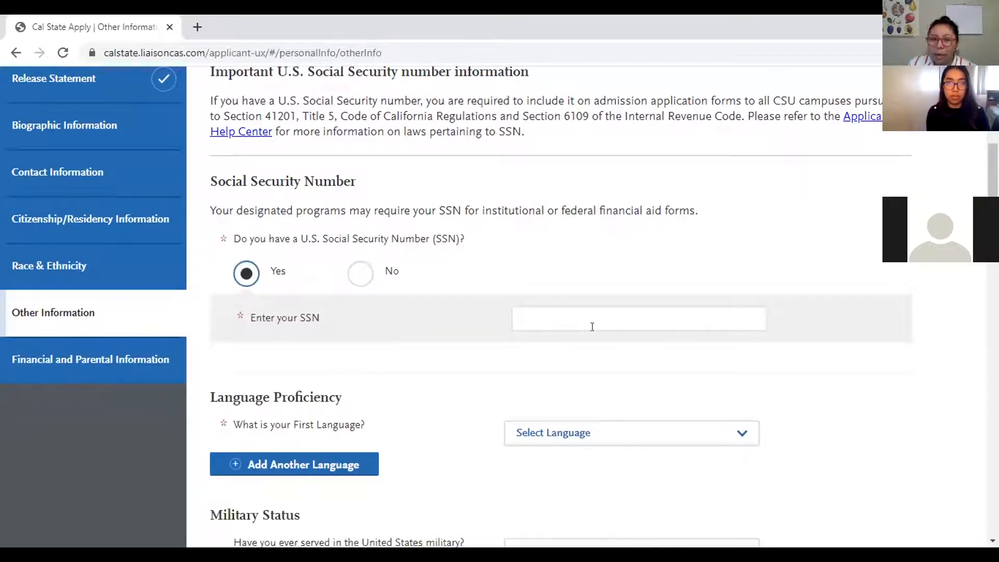
Examine the language proficiency, military status, military dependent, academic standing, and academic infractions and conduct questions
scroll(491, 282, "down", 3)
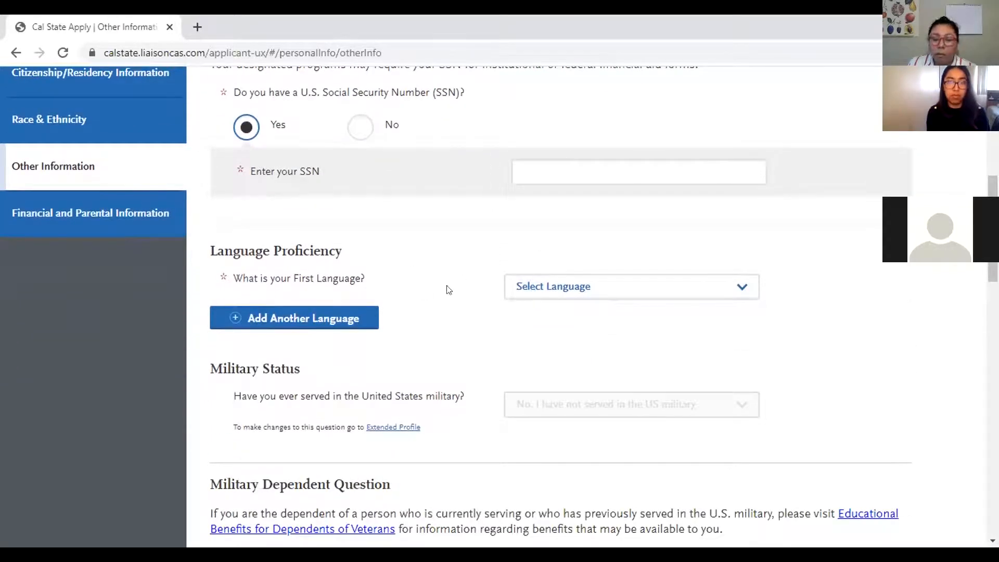
scroll(593, 316, "down", 3)
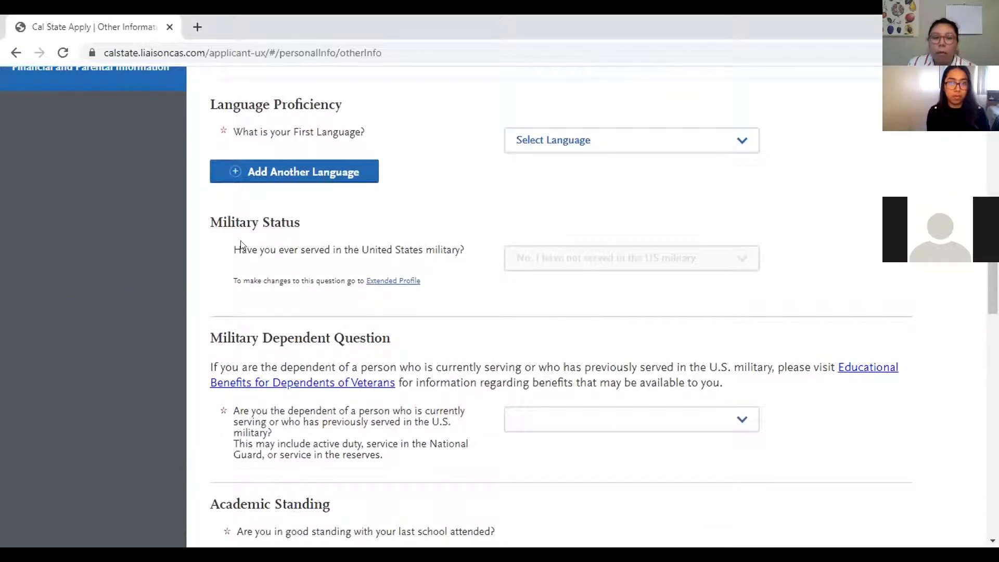
scroll(489, 349, "down", 2)
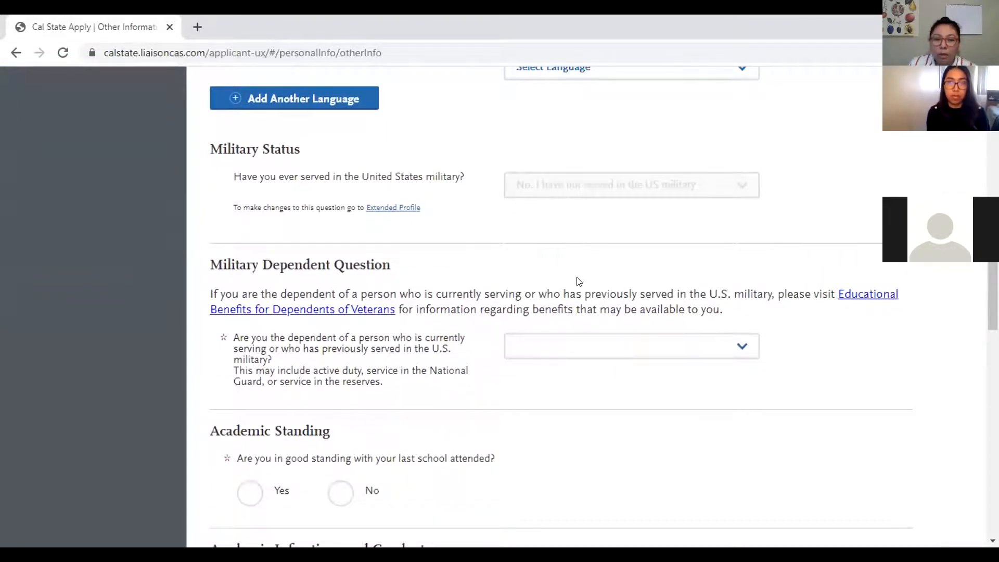
scroll(576, 281, "down", 3)
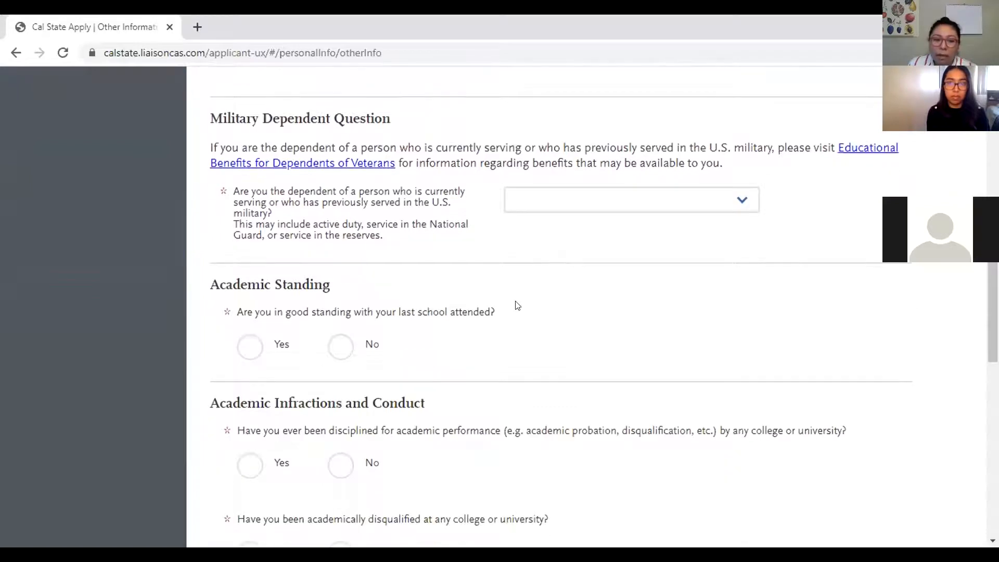
scroll(515, 305, "down", 2)
scroll(520, 299, "down", 2)
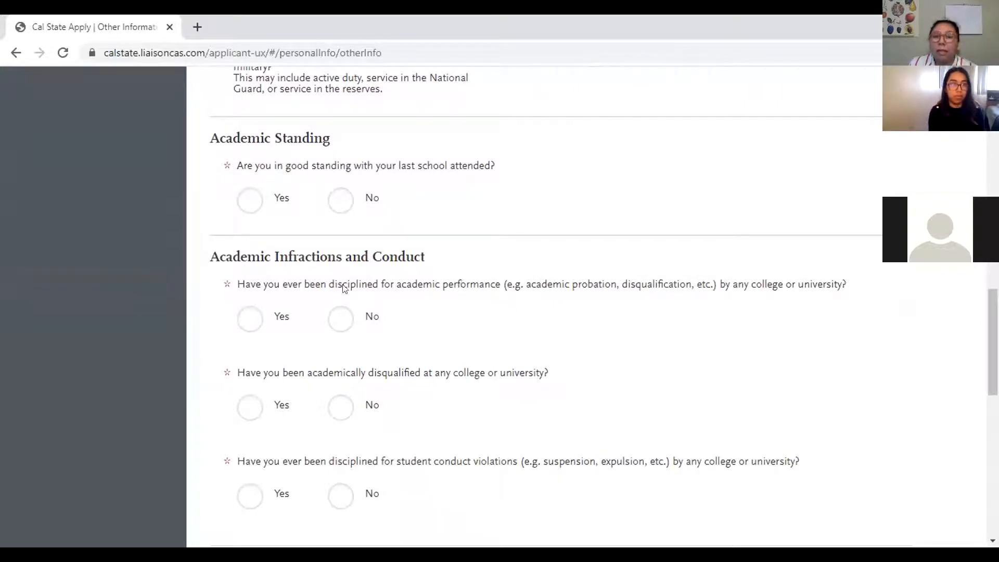
scroll(504, 349, "down", 1)
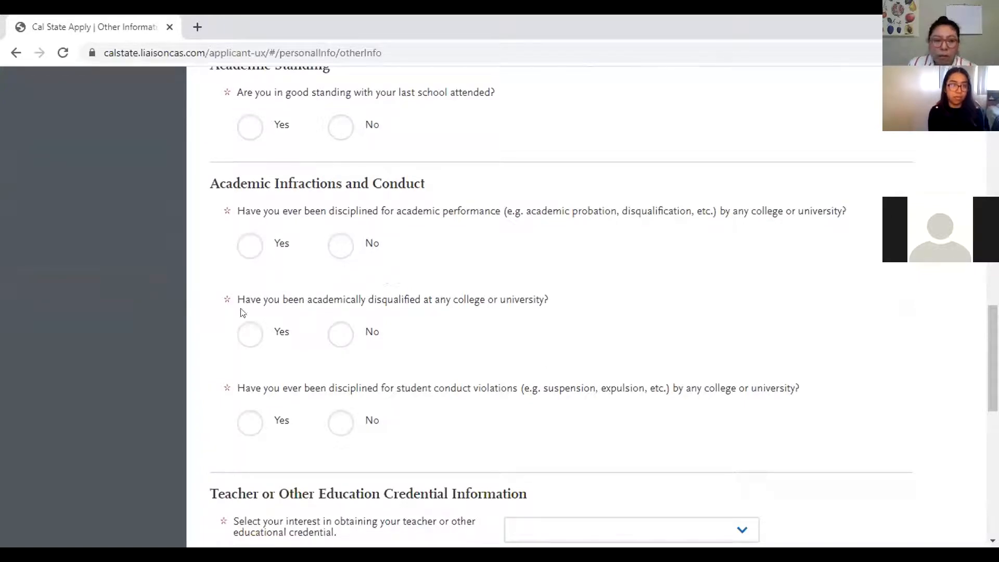
scroll(528, 359, "down", 1)
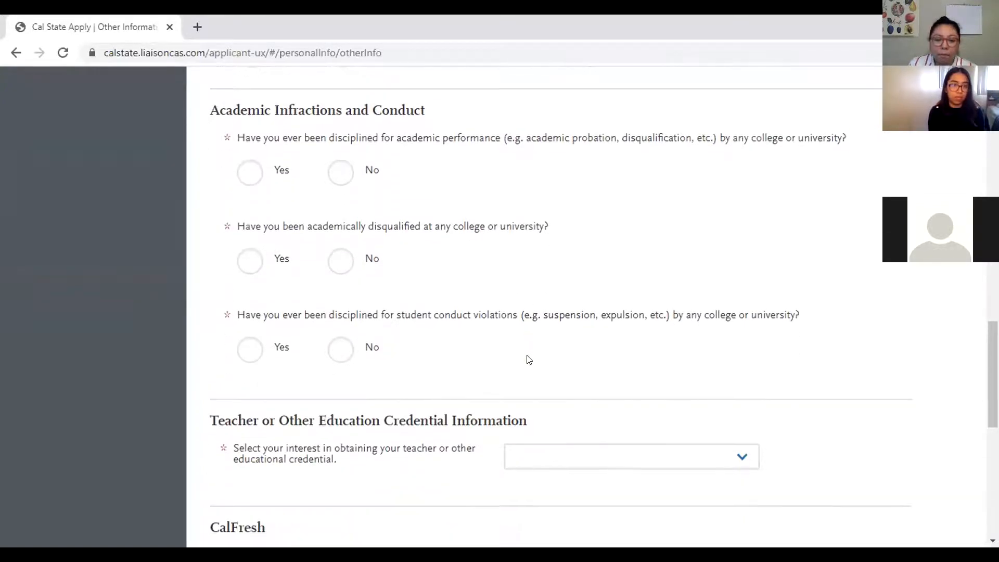
Check the options for interest in a teacher or other education credential without choosing one
scroll(528, 359, "down", 1)
scroll(494, 306, "down", 1)
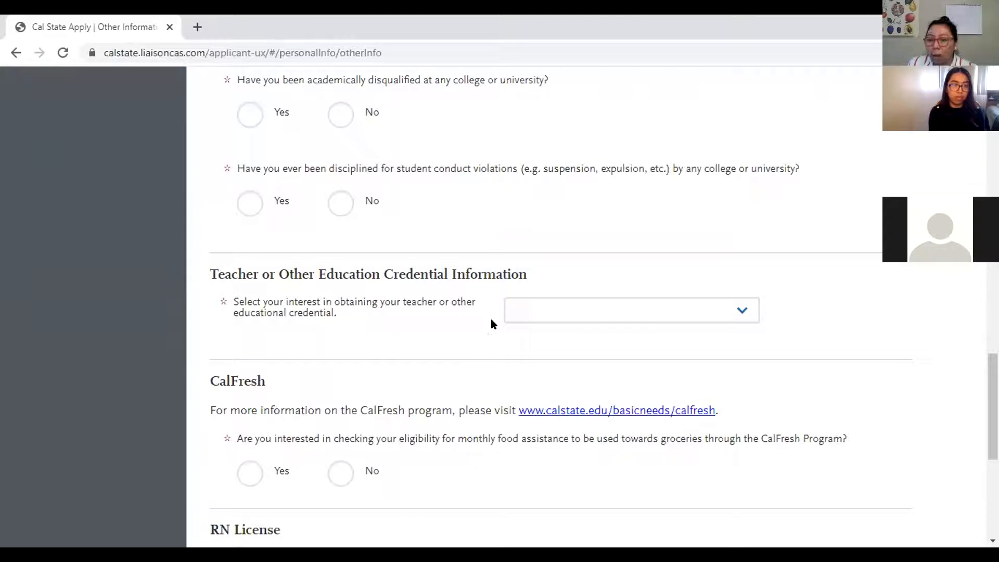
left_click(642, 312)
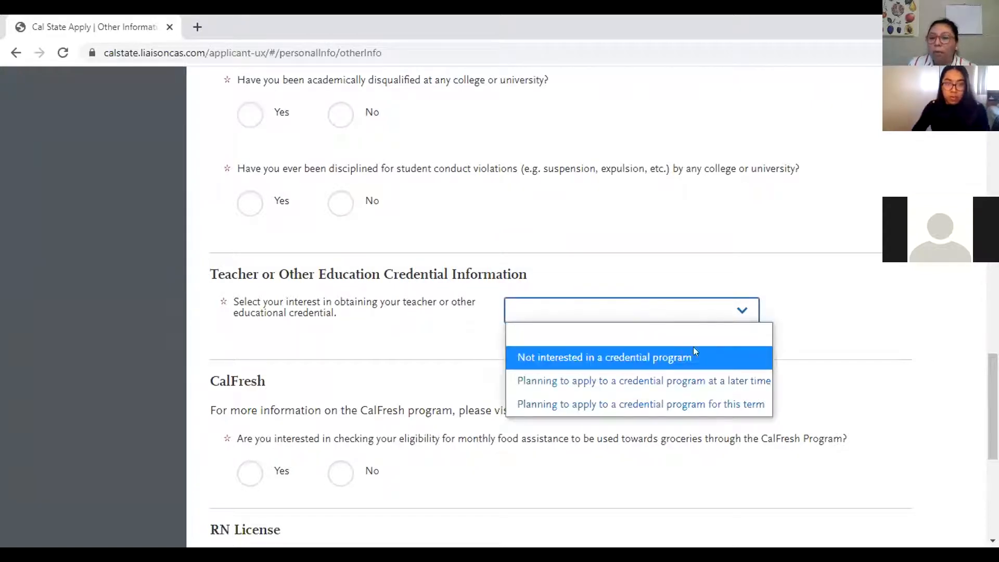
left_click(663, 276)
Examine the CalFresh, RN License and How did you Hear About Us questions
scroll(451, 347, "down", 2)
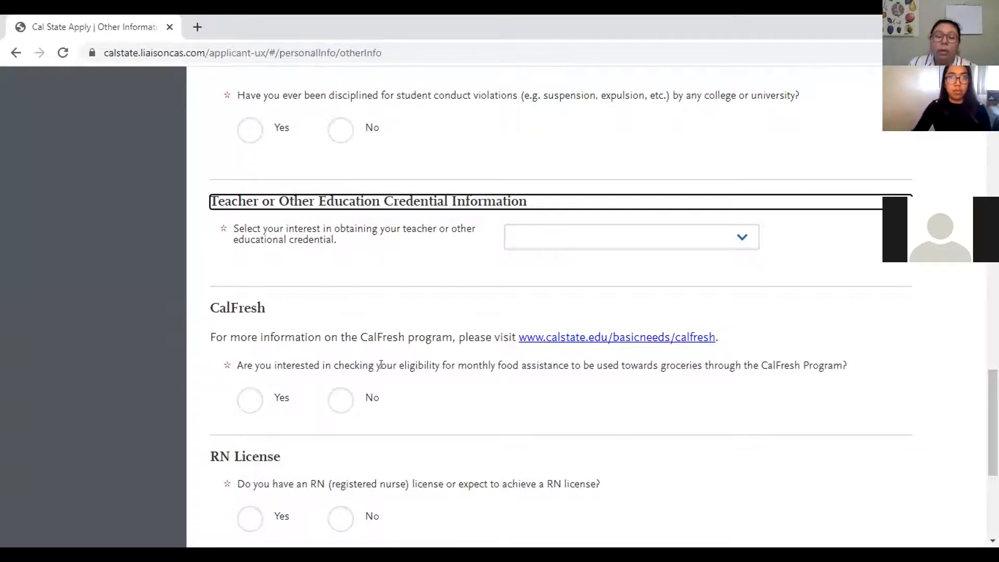
scroll(452, 377, "down", 1)
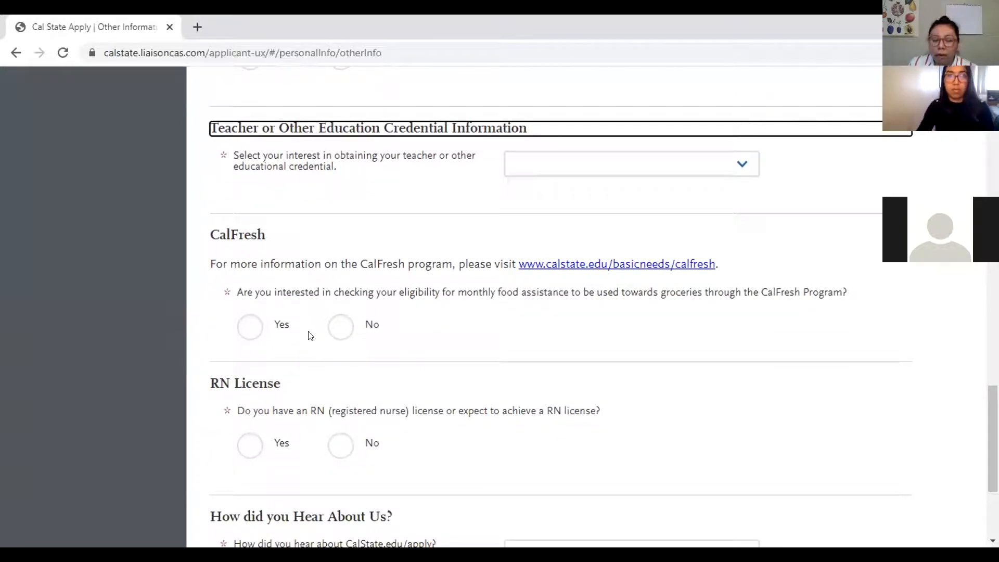
scroll(510, 337, "down", 1)
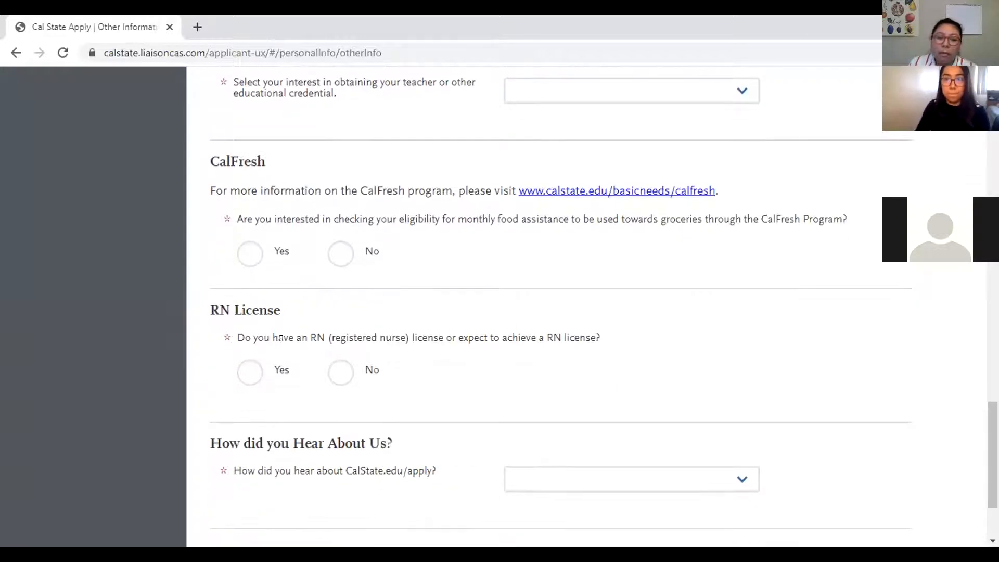
scroll(367, 348, "up", 1)
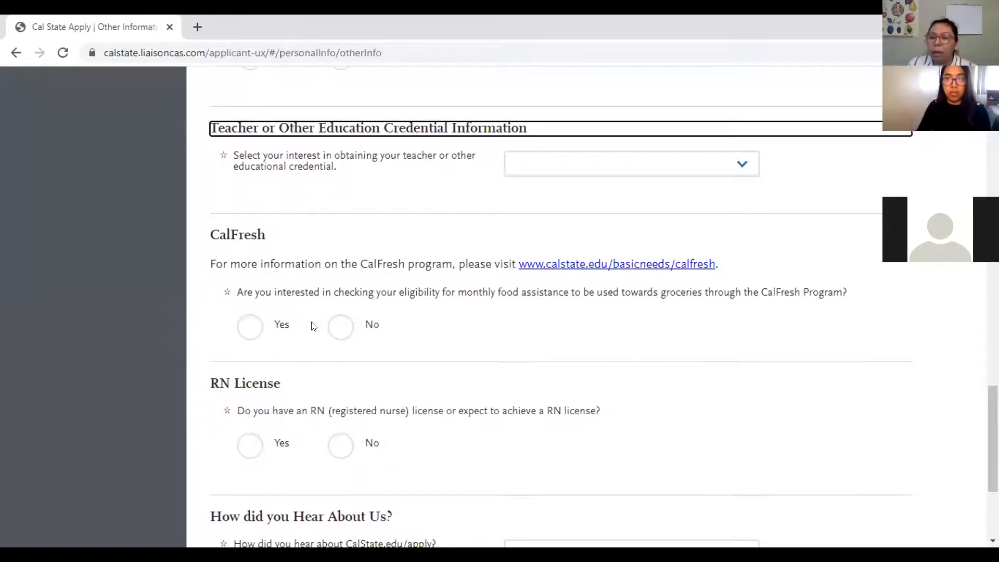
scroll(313, 326, "down", 3)
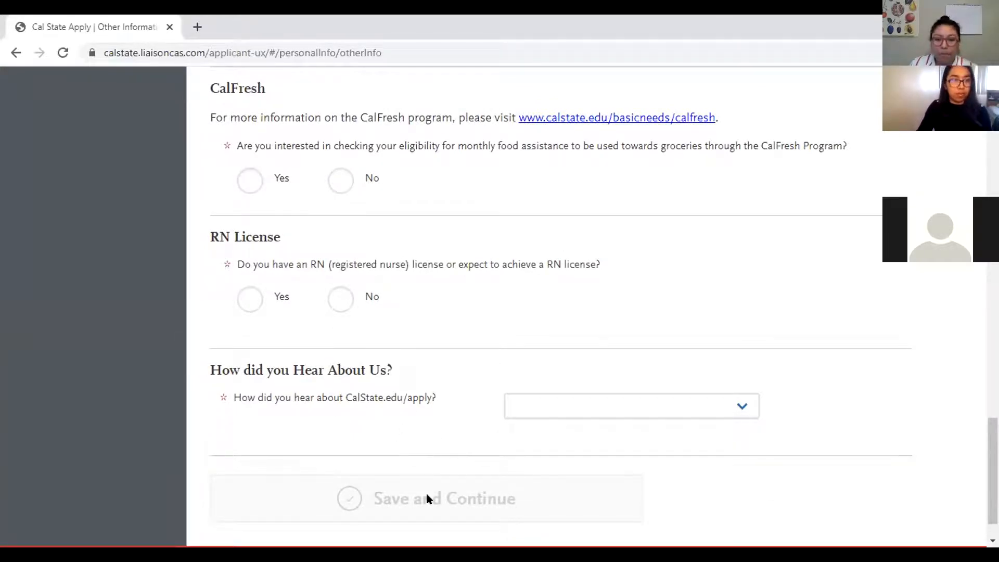
Open Financial and Parental Information, review the household statements, and answer that one or more of them apply
scroll(417, 433, "up", 2)
scroll(416, 433, "up", 15)
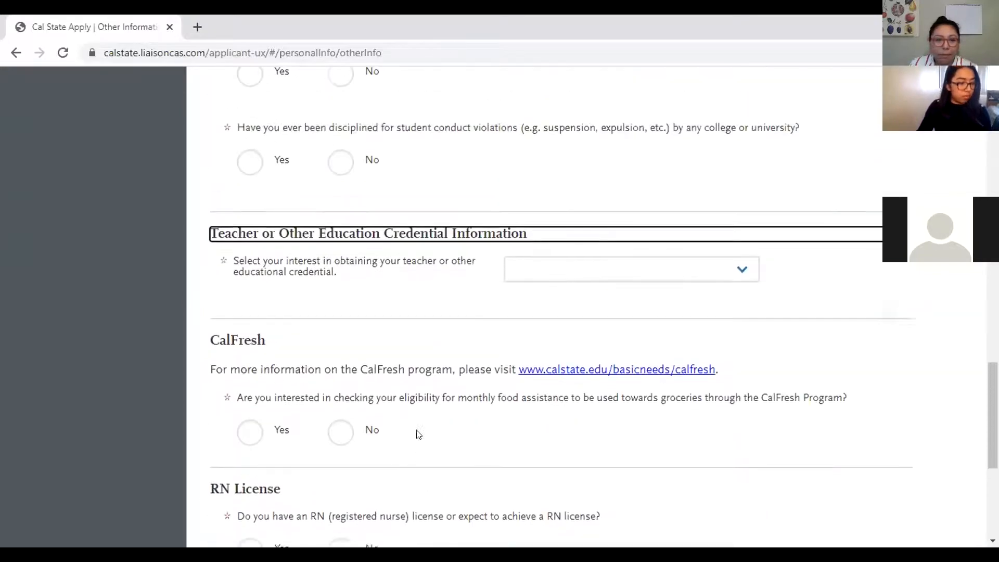
scroll(417, 433, "up", 2)
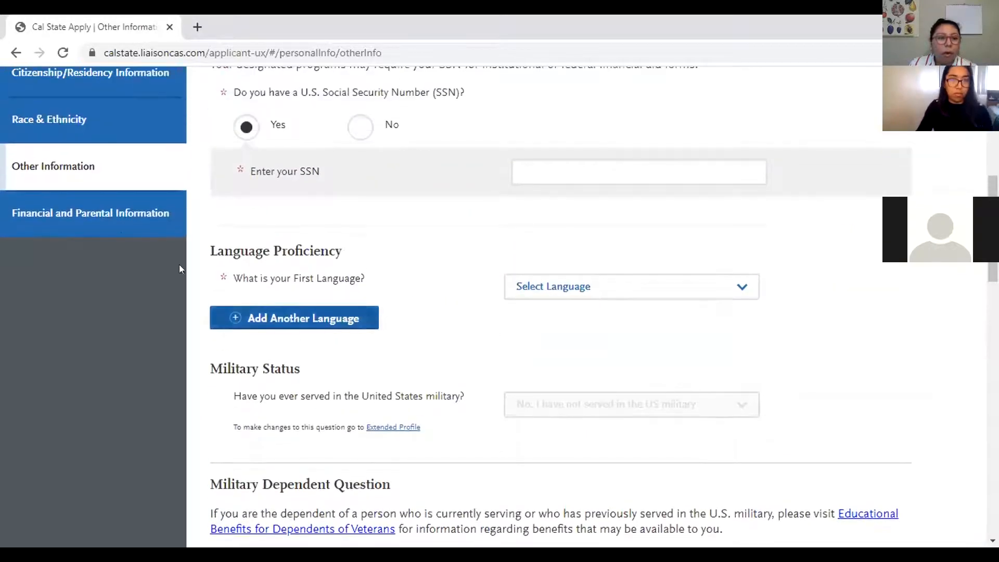
left_click(93, 213)
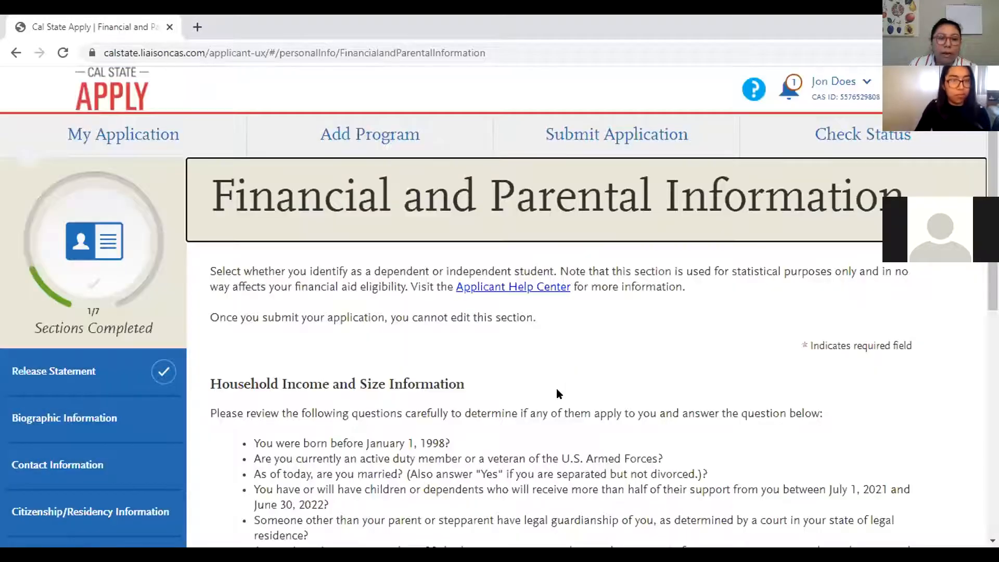
scroll(561, 390, "down", 3)
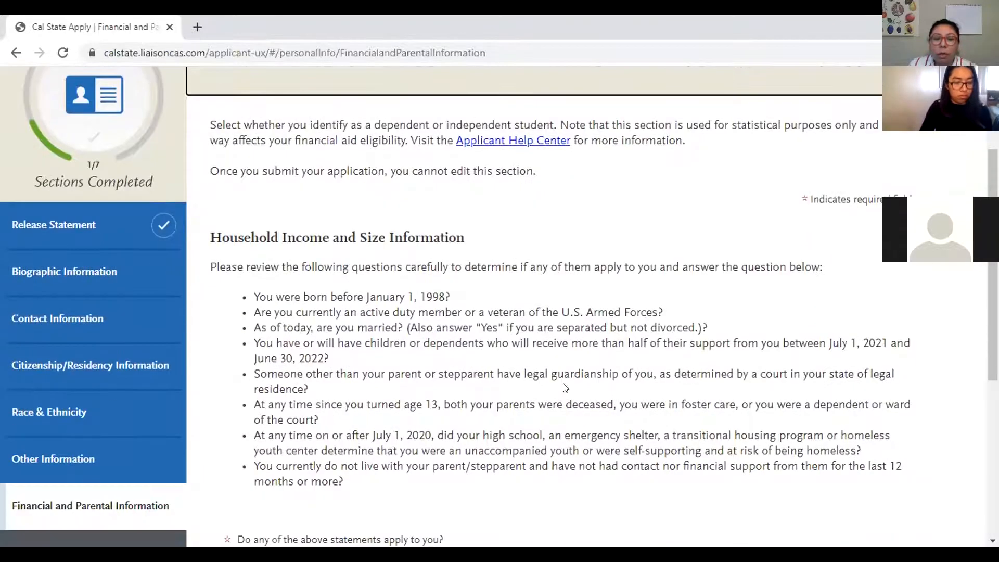
scroll(594, 401, "down", 4)
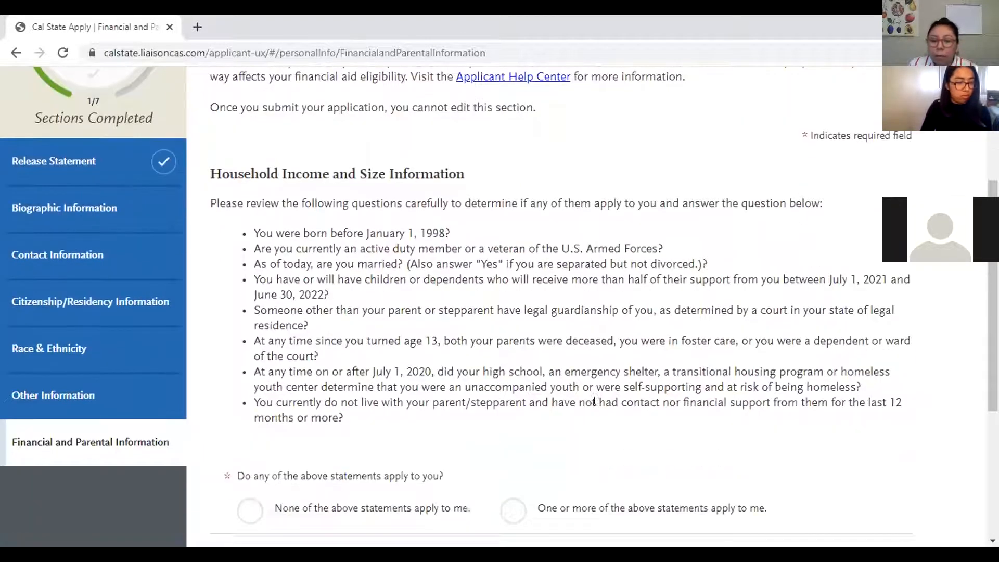
scroll(393, 211, "up", 2)
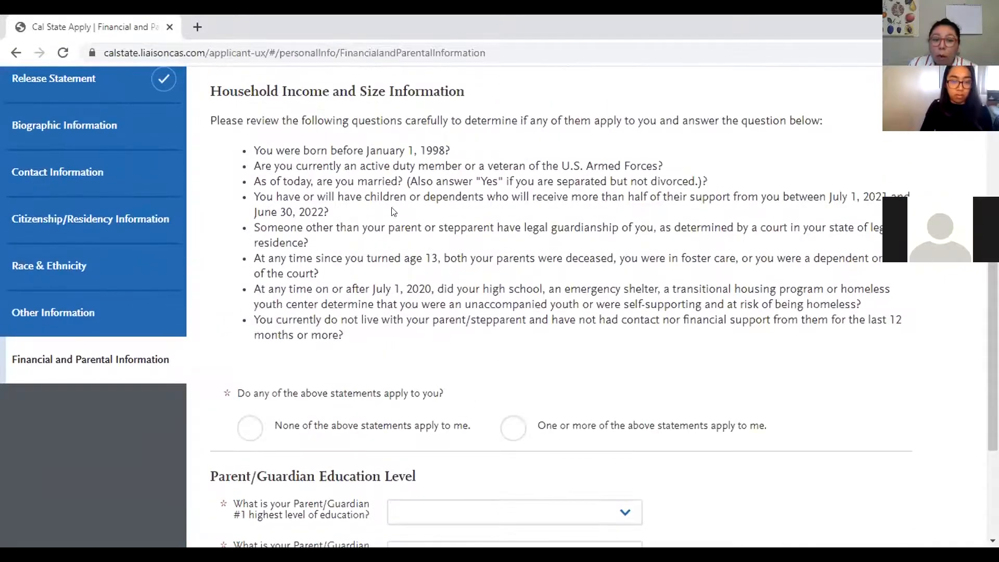
left_click(504, 432)
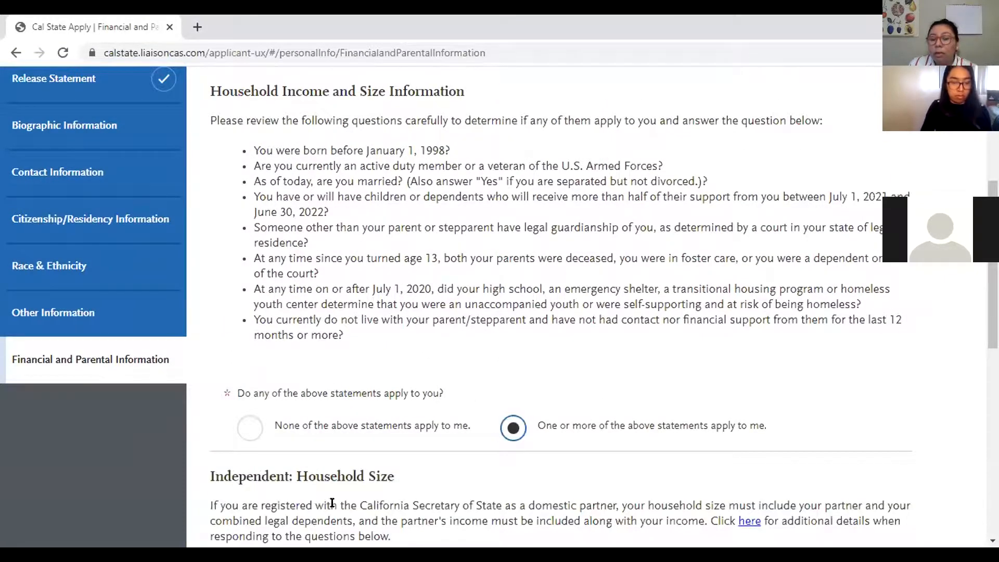
Review the dependent or independent student instructions, the qualifying statements, and the introduction to the independent household size questions
scroll(479, 475, "down", 4)
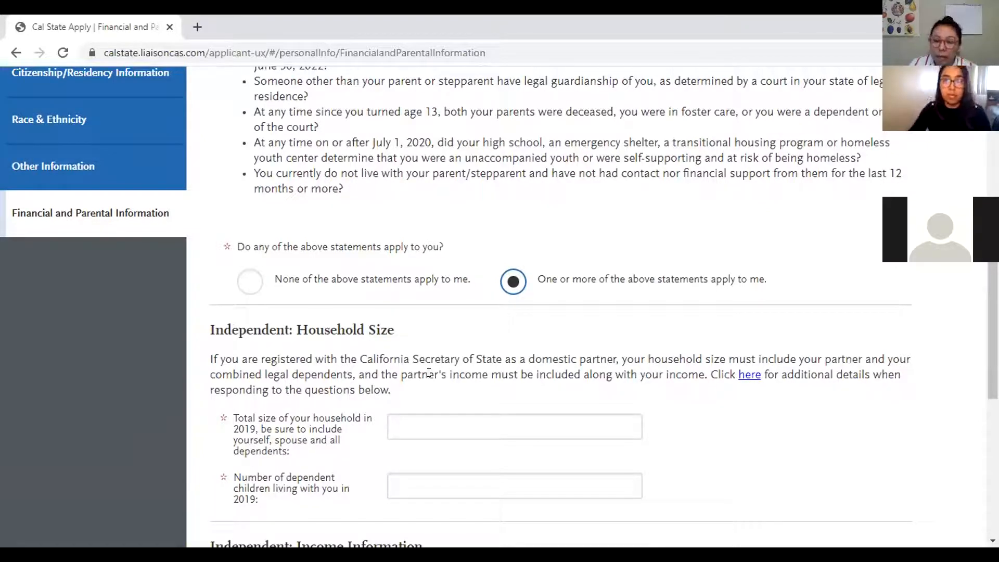
scroll(429, 372, "up", 1)
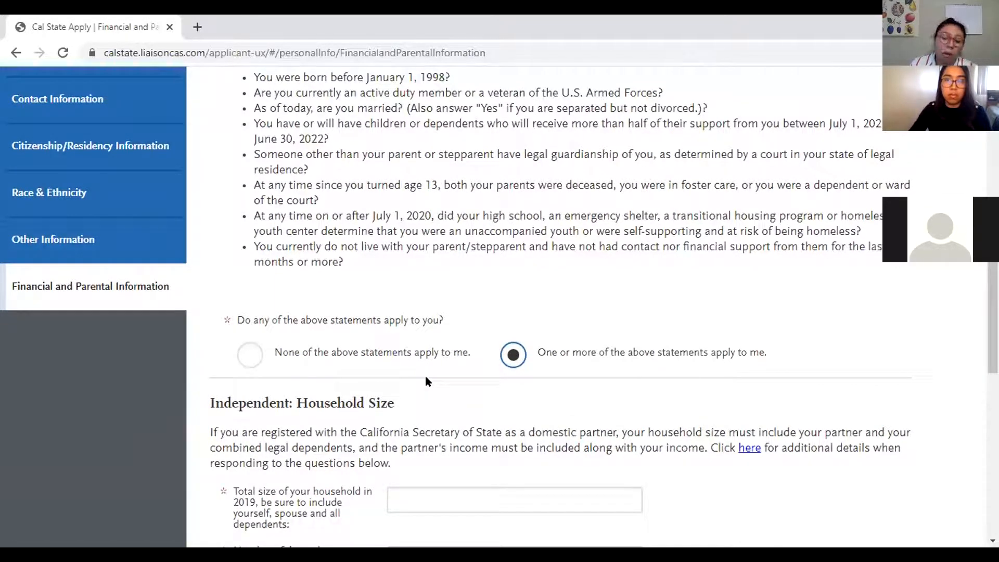
scroll(421, 374, "down", 1)
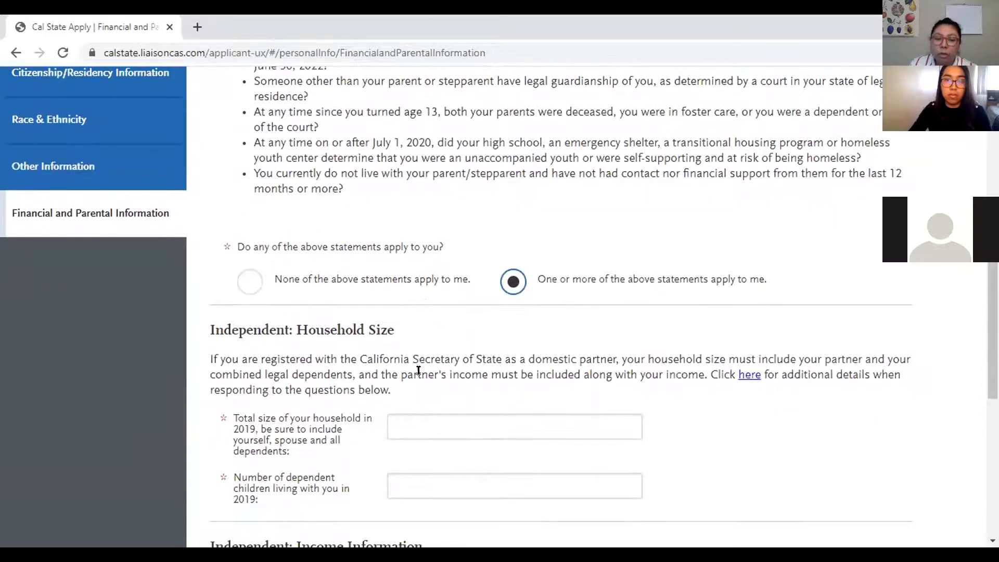
scroll(421, 350, "up", 4)
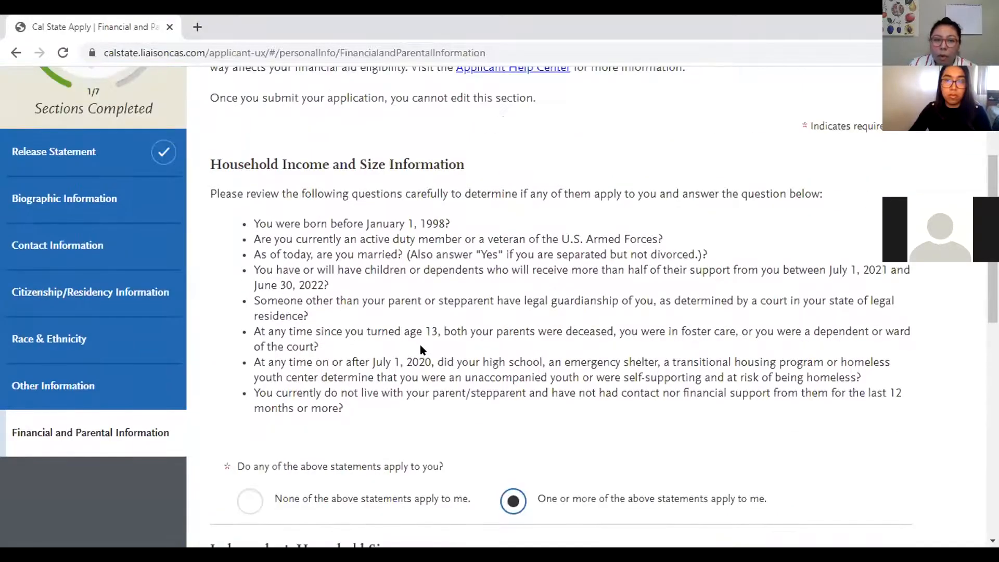
scroll(420, 344, "up", 2)
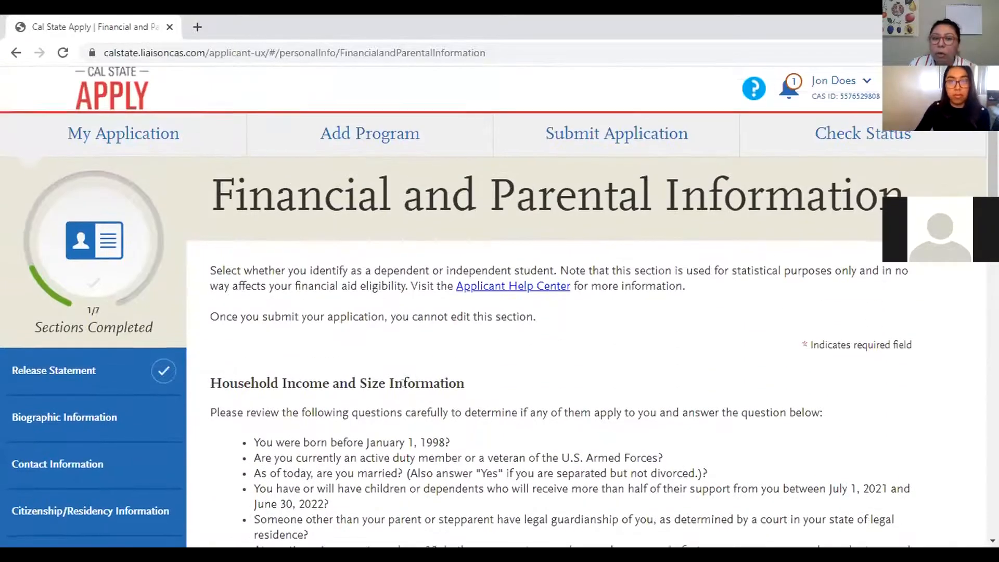
scroll(463, 384, "down", 1)
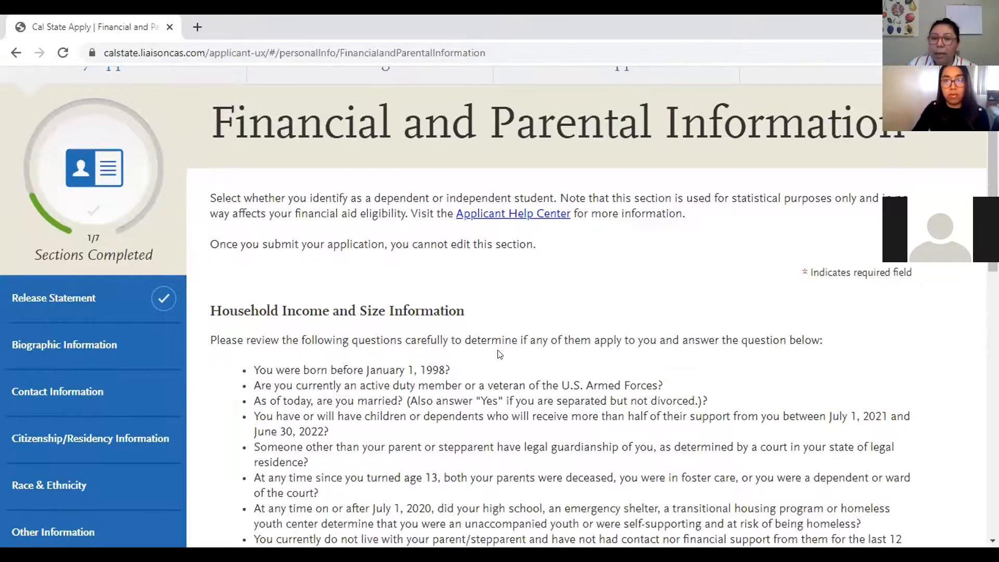
scroll(497, 353, "down", 5)
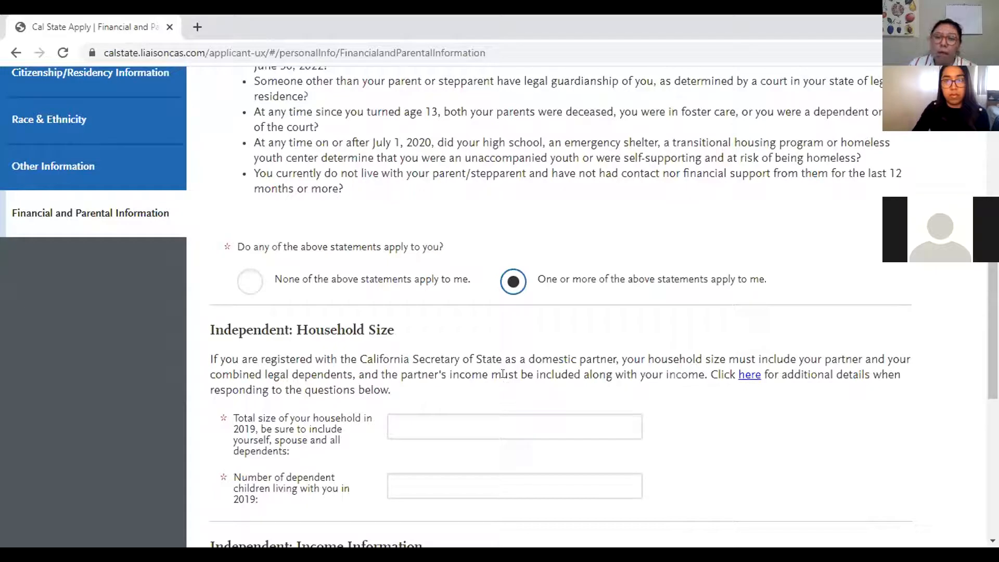
Examine the 2019 household size and dependent children, income information, and parent/guardian education level questions
scroll(507, 373, "down", 1)
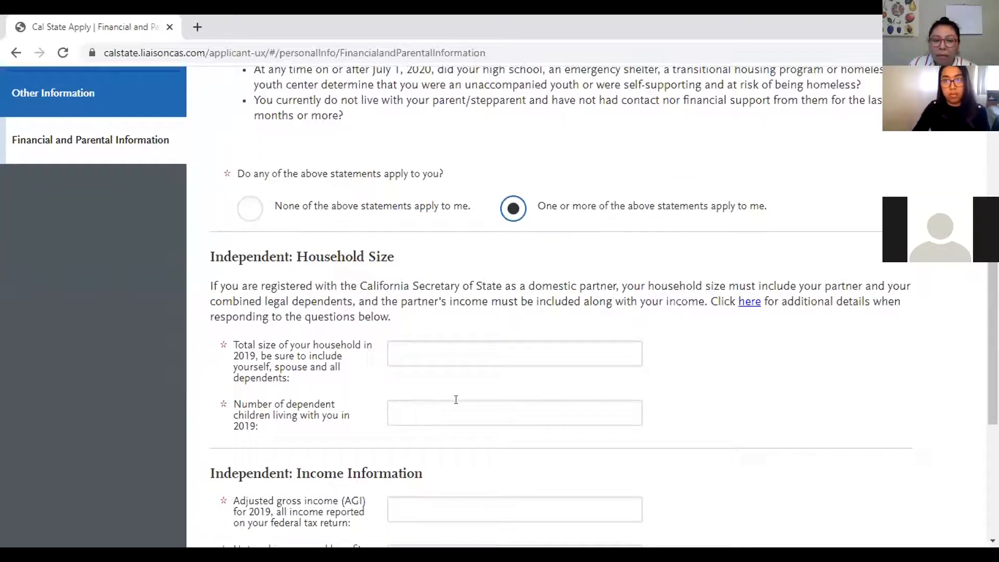
scroll(517, 267, "down", 2)
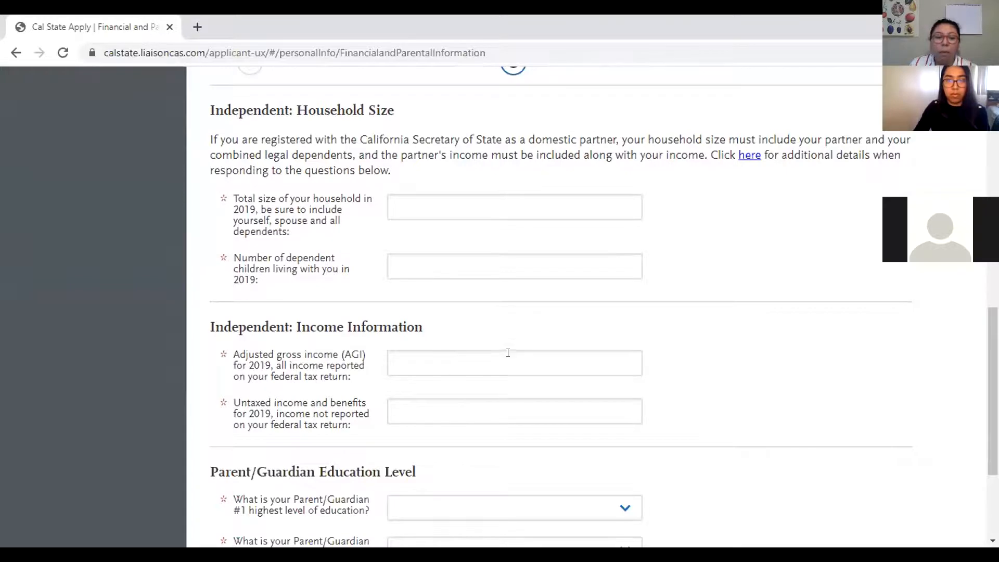
scroll(508, 353, "down", 2)
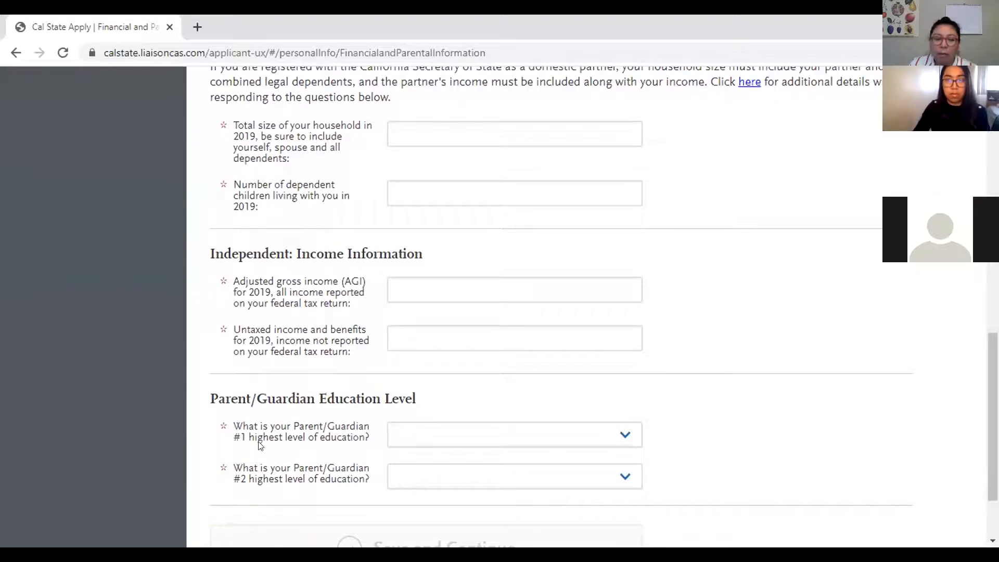
scroll(499, 447, "down", 1)
scroll(500, 446, "down", 1)
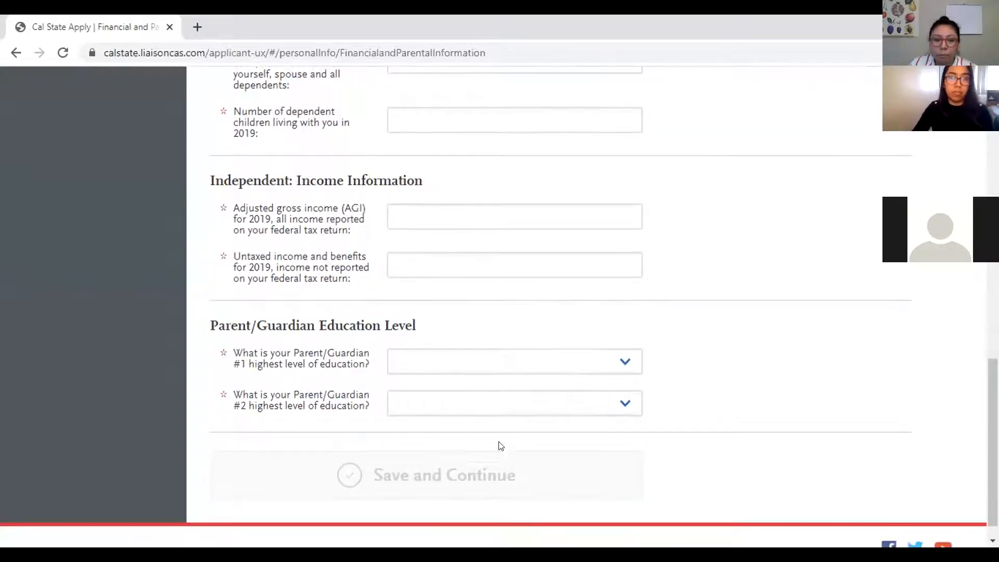
scroll(498, 446, "up", 3)
scroll(428, 208, "down", 3)
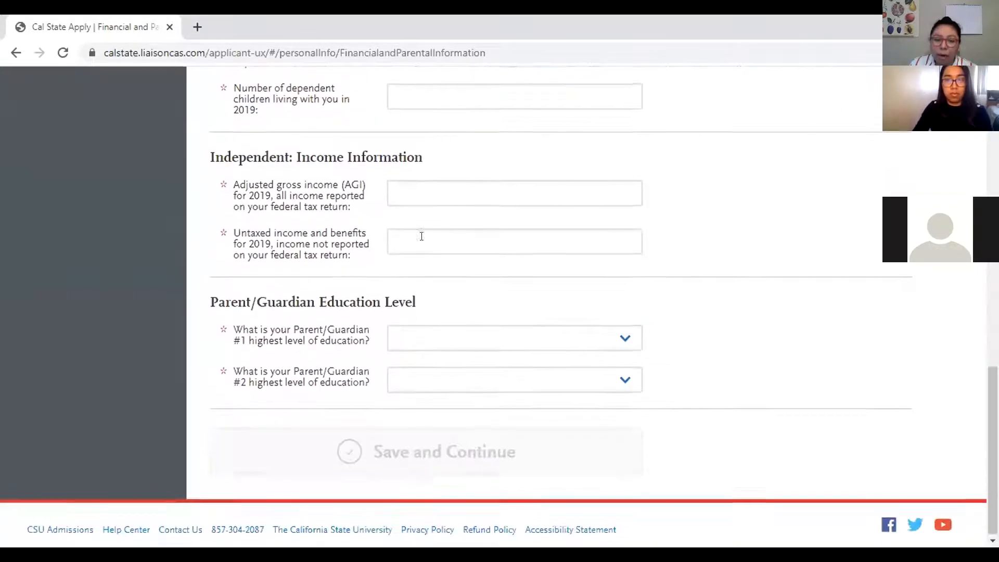
Return to the My Application dashboard and open Colleges Attended under Academic History
scroll(515, 415, "up", 13)
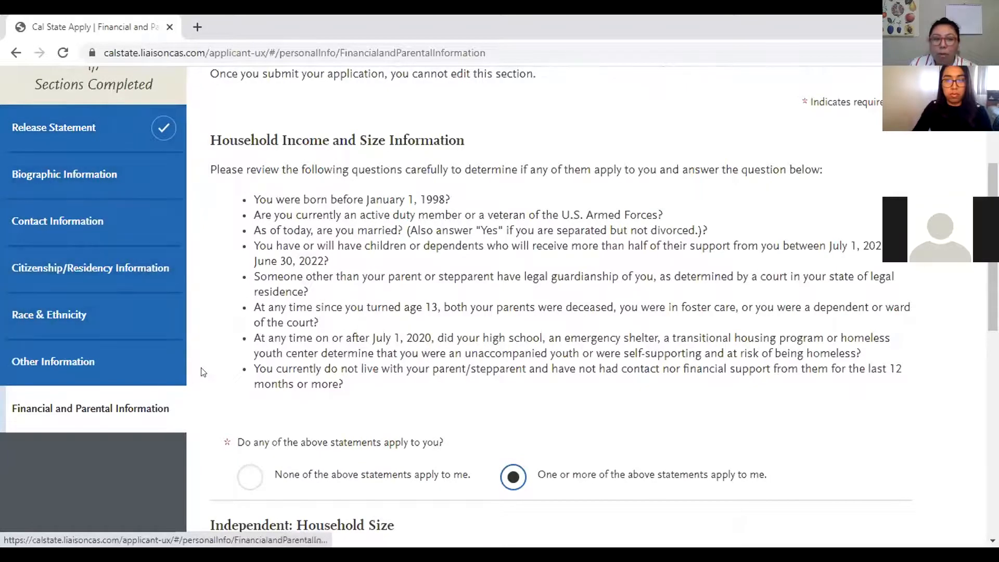
scroll(203, 372, "up", 5)
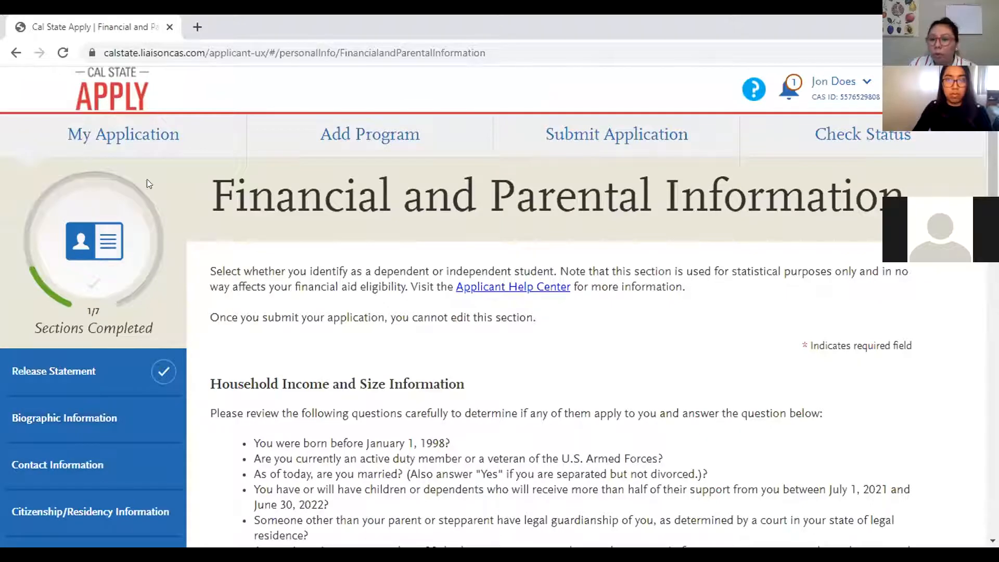
left_click(122, 136)
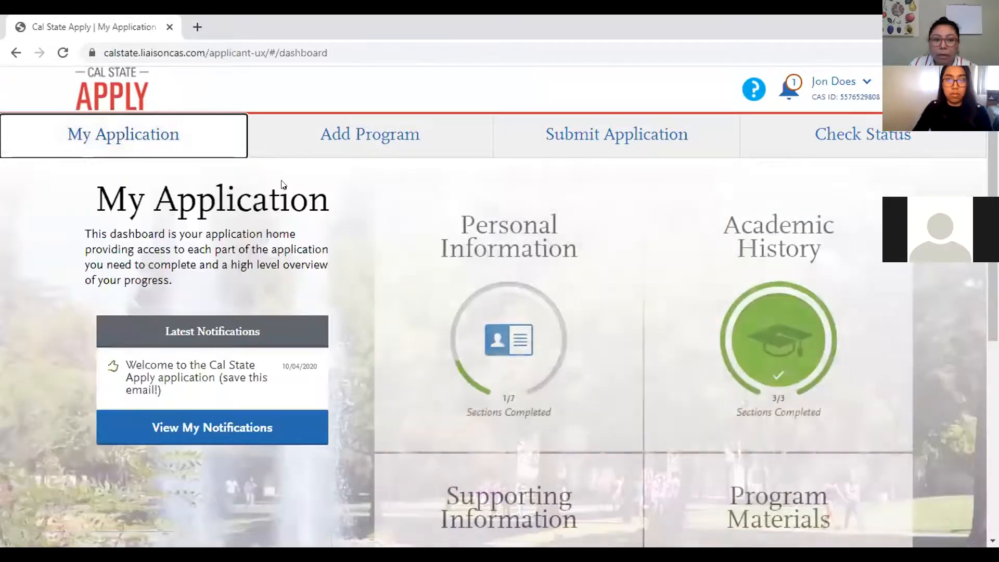
scroll(529, 313, "down", 2)
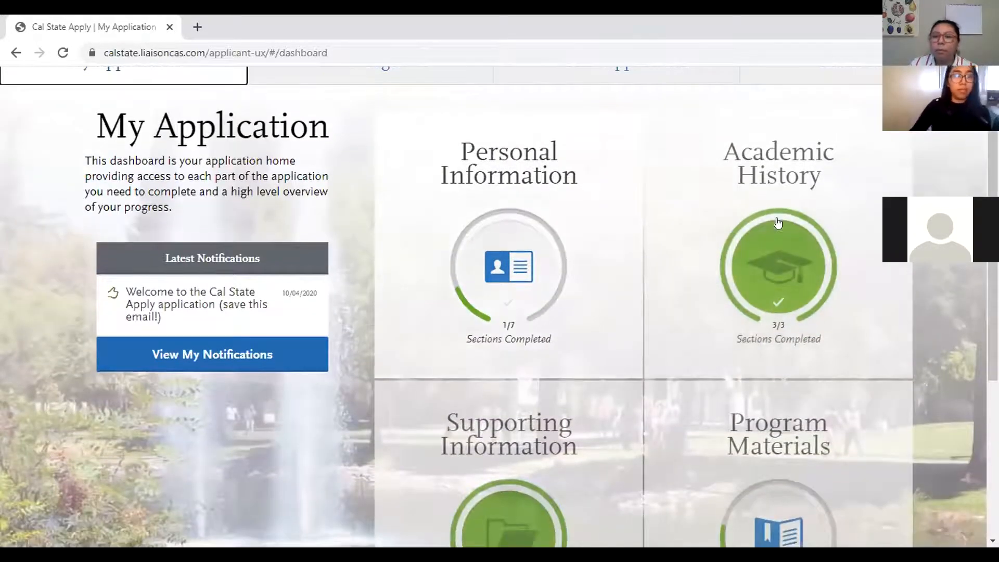
left_click(725, 227)
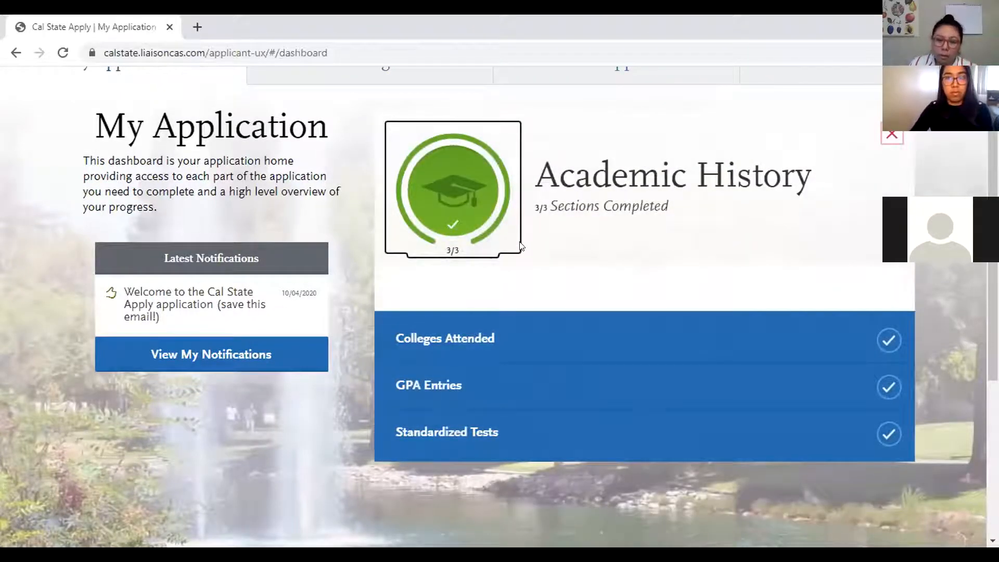
left_click(507, 338)
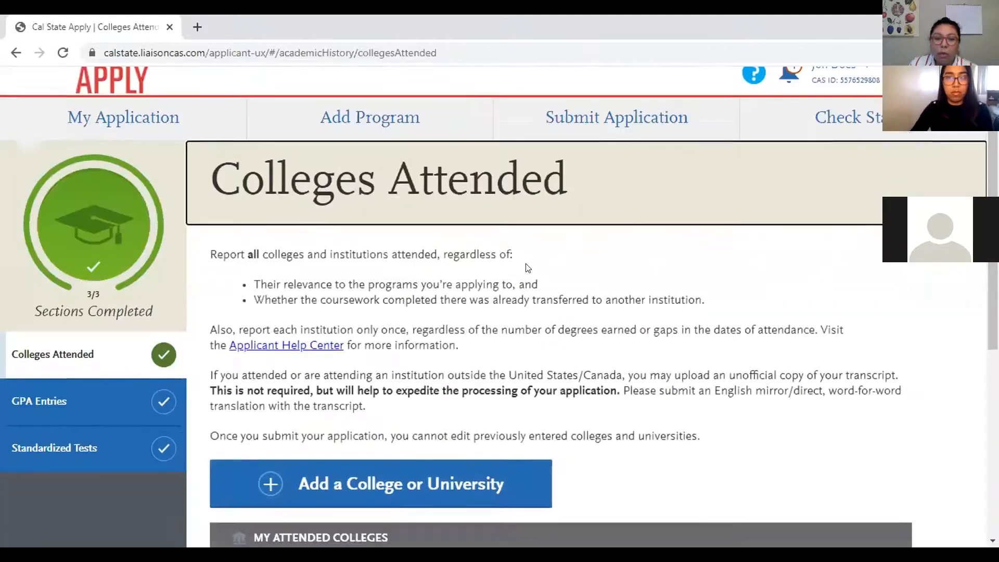
Review the instructions for reporting colleges and the California State University - Fullerton entry under My Attended Colleges
scroll(592, 269, "down", 1)
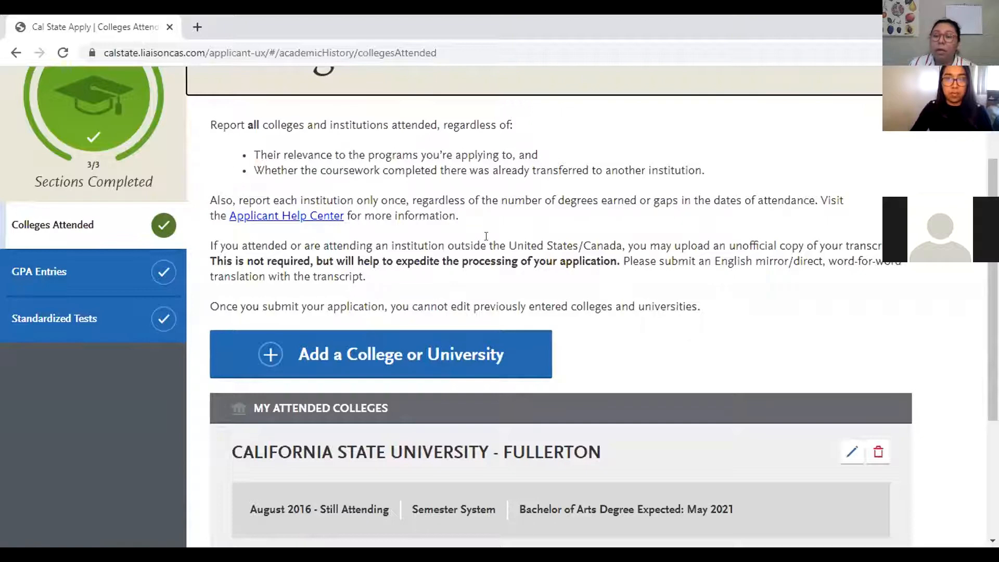
scroll(621, 406, "down", 3)
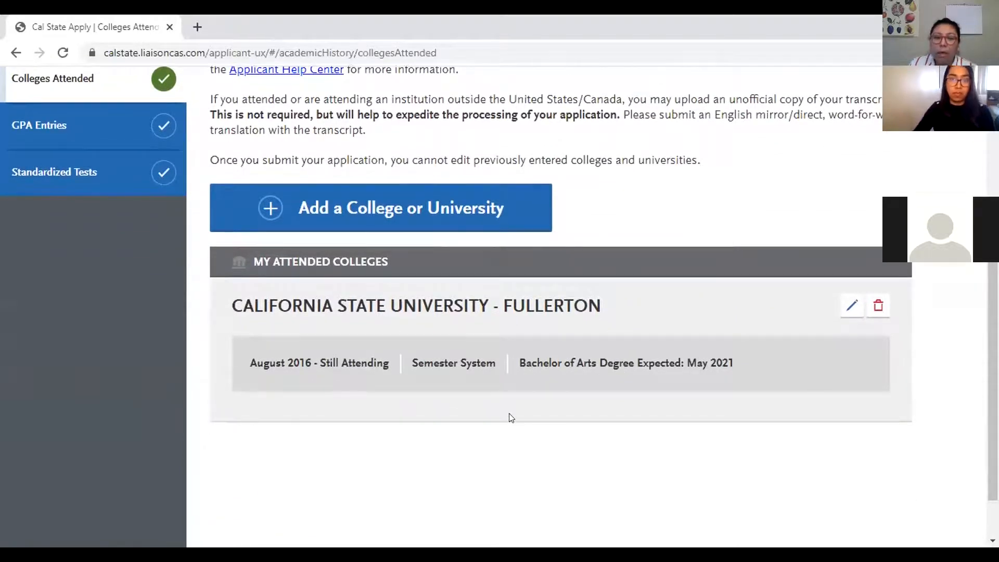
scroll(508, 415, "up", 2)
scroll(508, 415, "down", 3)
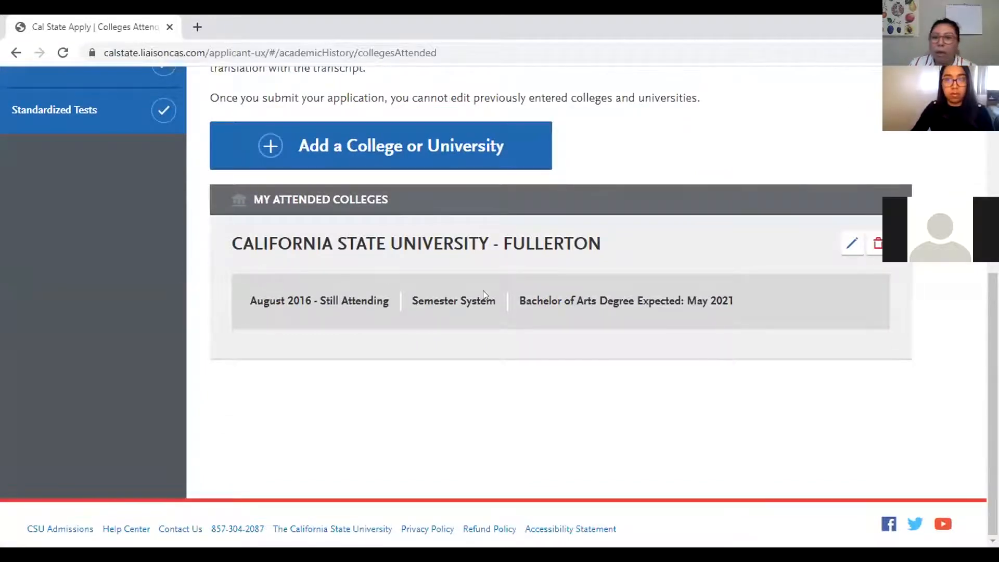
Open the California State University - Fullerton entry for editing and review the college name, degree plans, and degree status questions
left_click(851, 243)
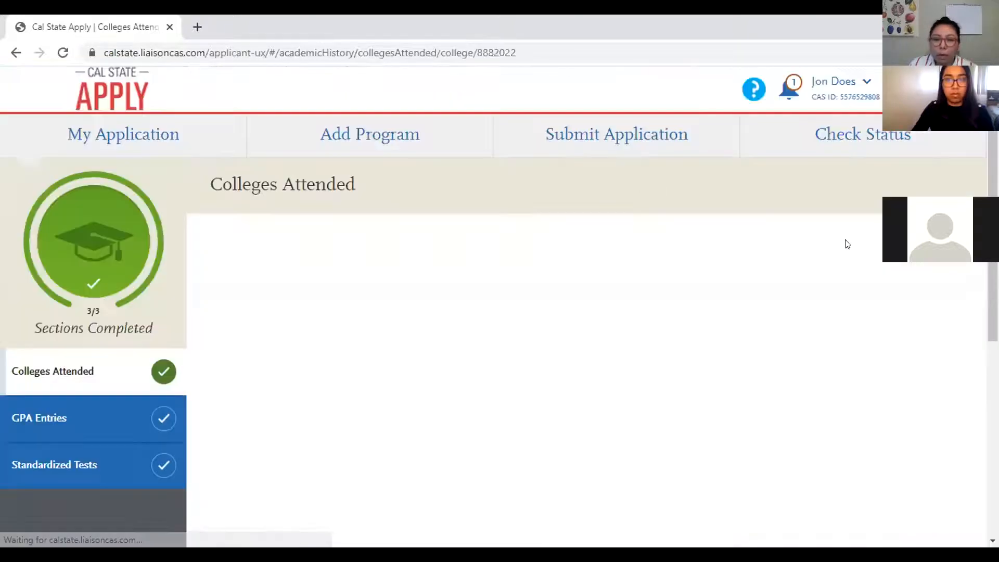
scroll(627, 259, "down", 1)
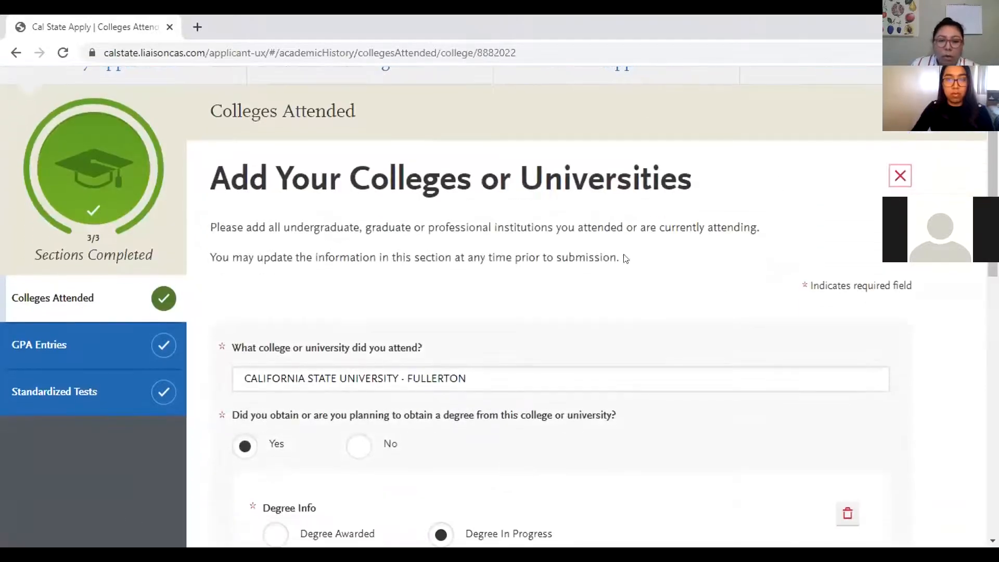
scroll(776, 293, "down", 1)
scroll(776, 293, "down", 1)
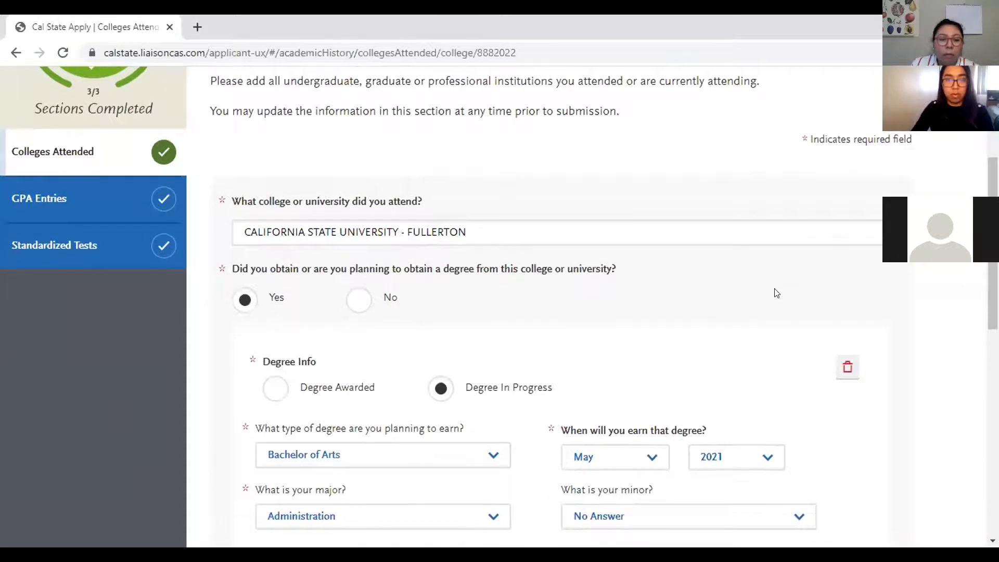
scroll(619, 231, "down", 1)
scroll(649, 244, "up", 2)
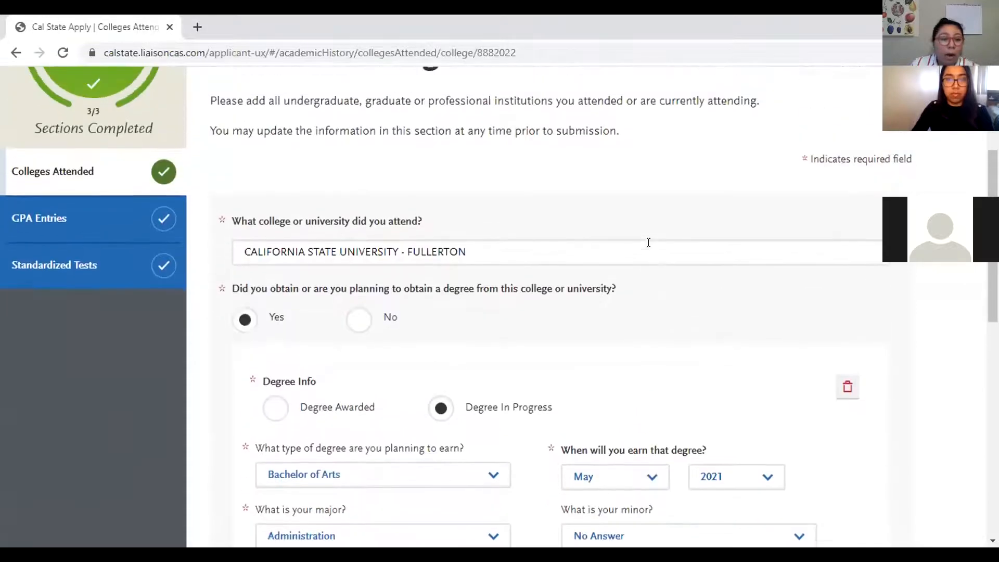
scroll(578, 281, "down", 1)
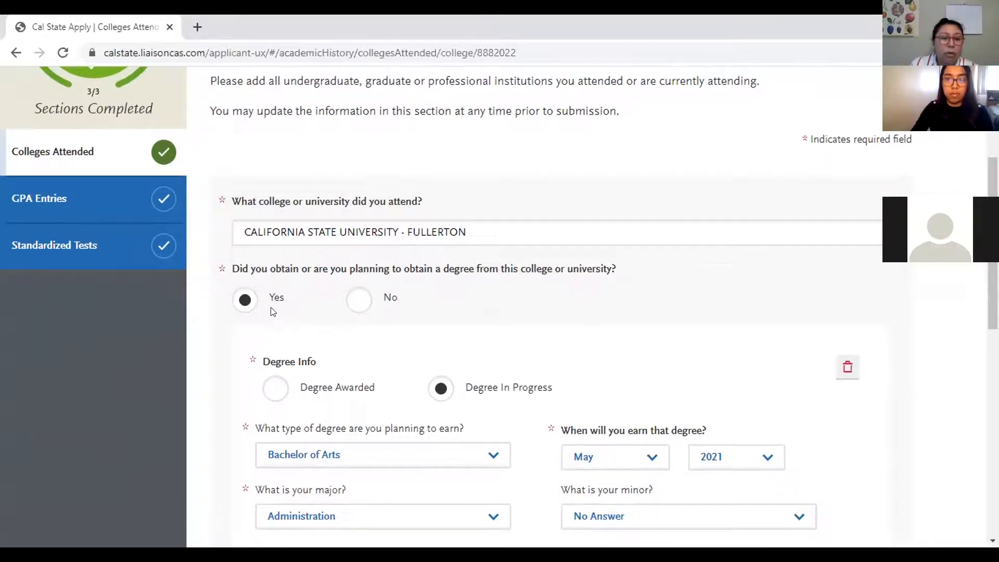
scroll(604, 281, "down", 1)
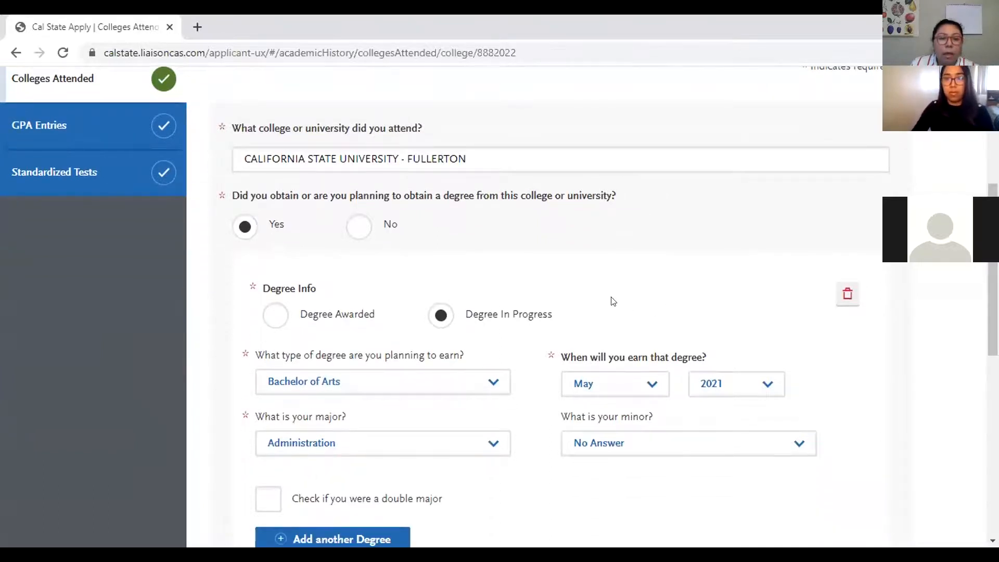
scroll(594, 256, "up", 1)
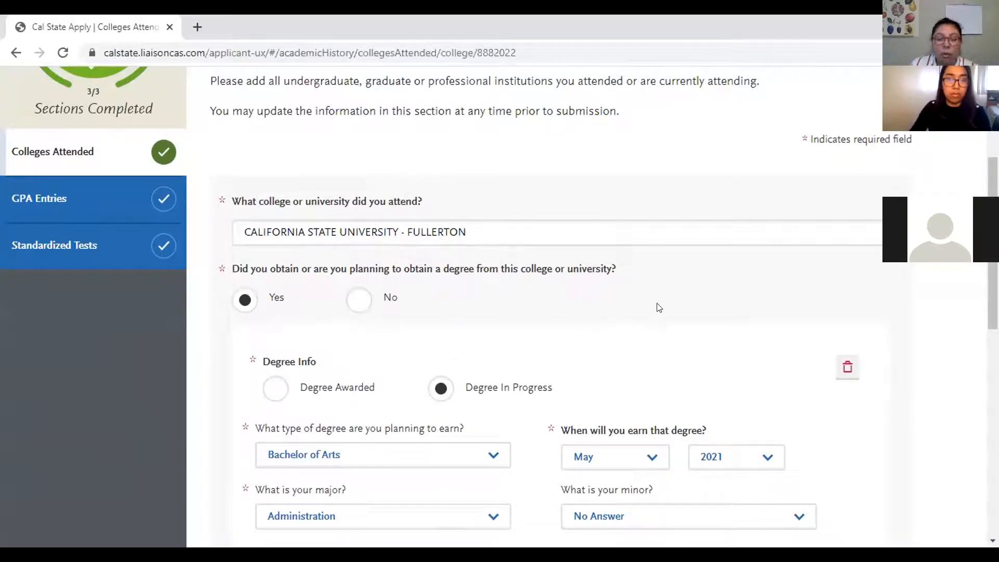
scroll(658, 307, "down", 1)
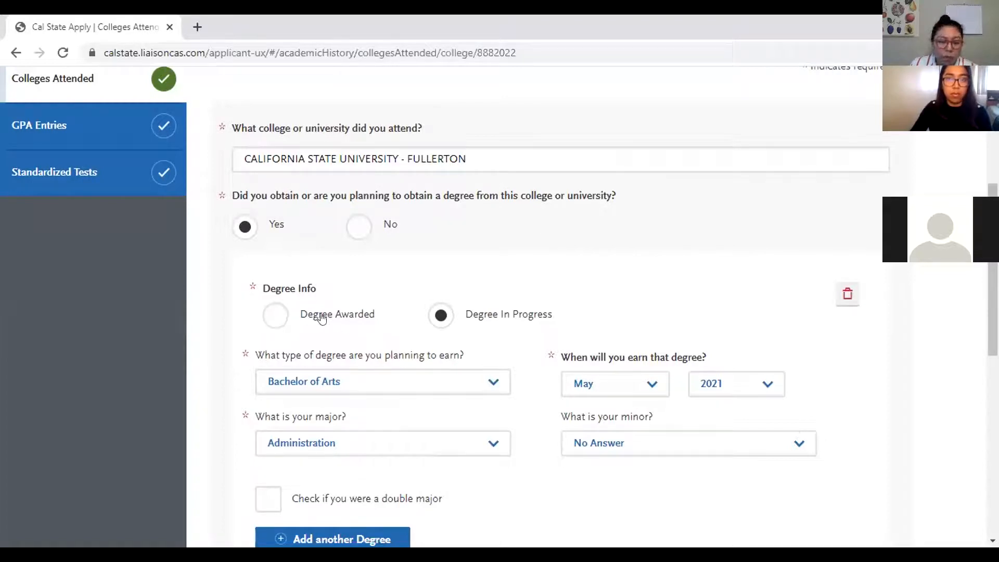
Look through the available degree types for the Fullerton degree in progress without changing the selection
scroll(673, 235, "down", 1)
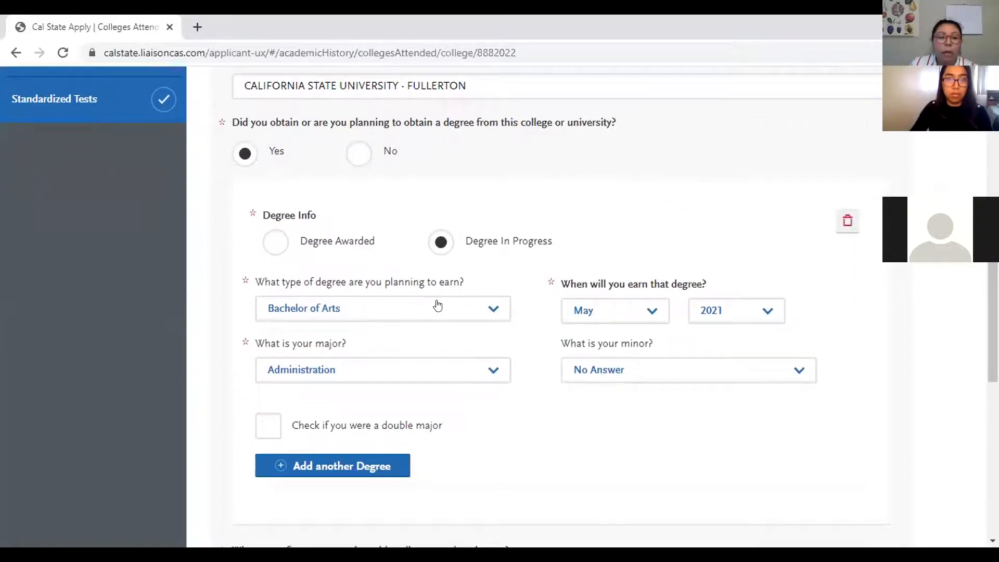
left_click(465, 312)
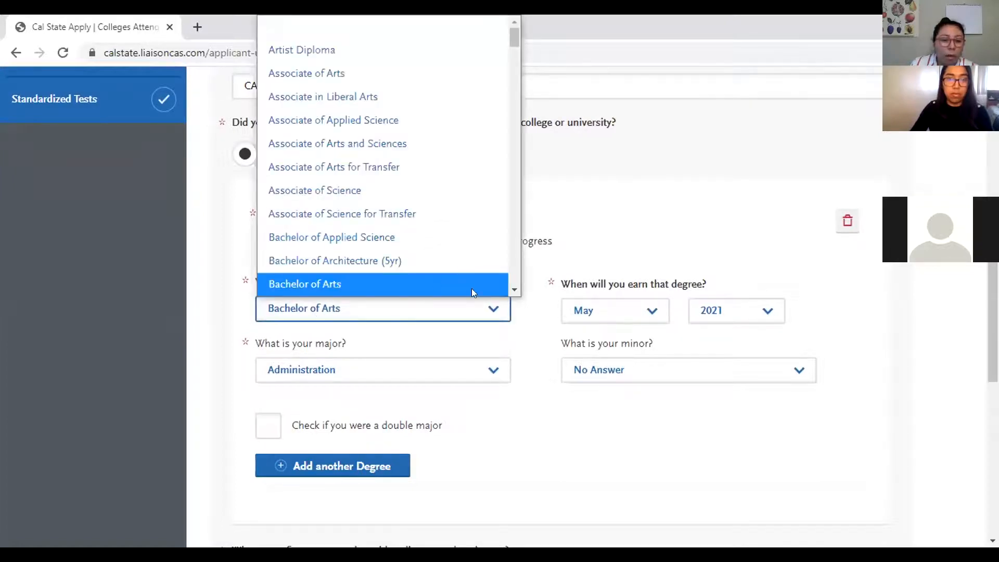
scroll(471, 288, "down", 3)
left_click(578, 224)
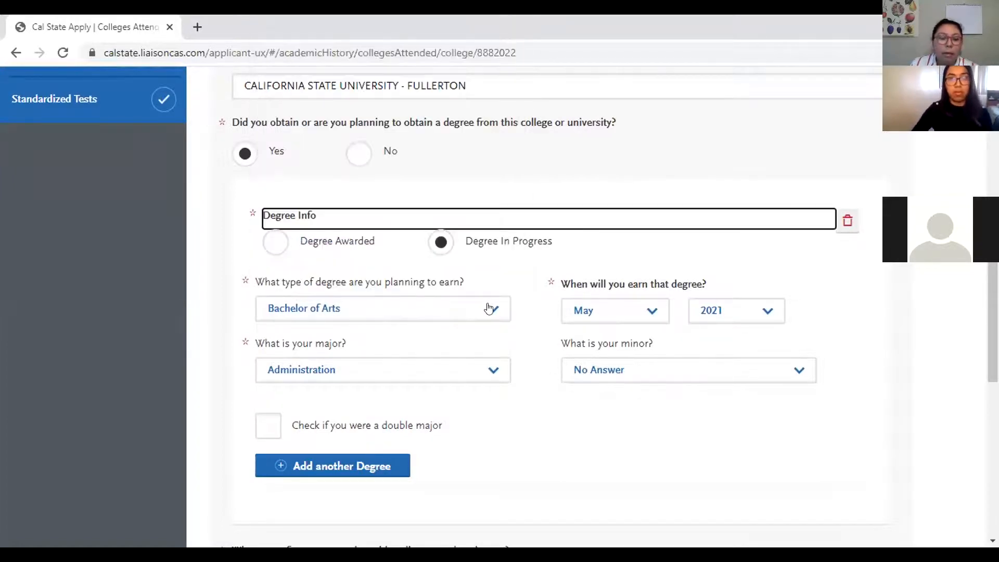
Check the major, minor, term system, and attendance dates of the Fullerton entry and save it
scroll(497, 310, "down", 1)
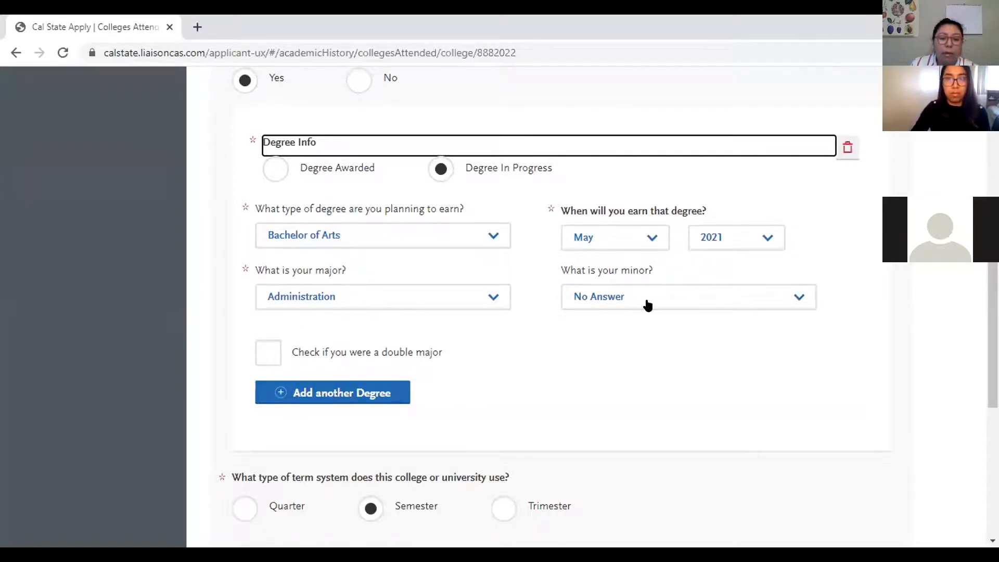
scroll(646, 304, "down", 4)
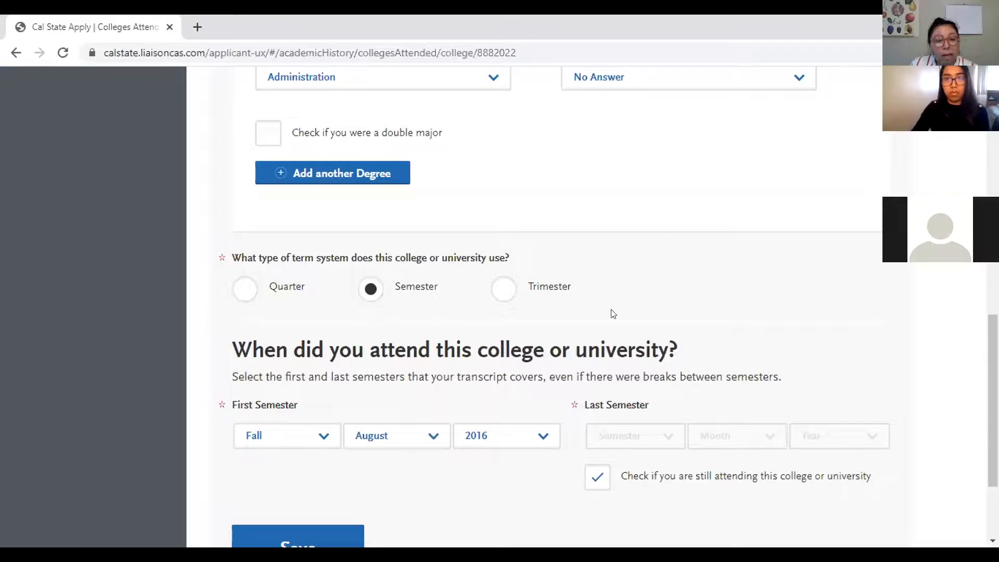
scroll(525, 288, "down", 1)
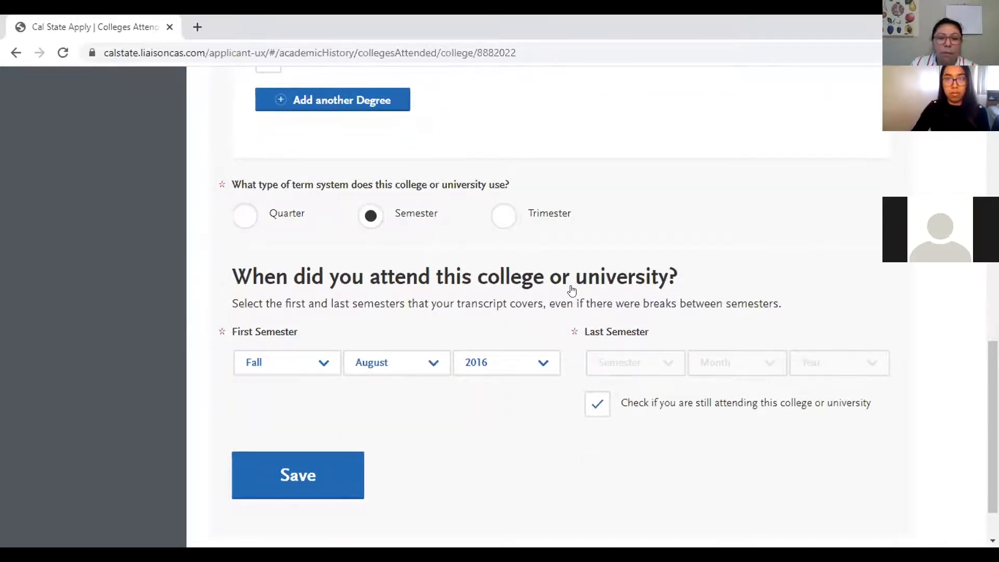
scroll(572, 290, "down", 1)
scroll(572, 289, "down", 1)
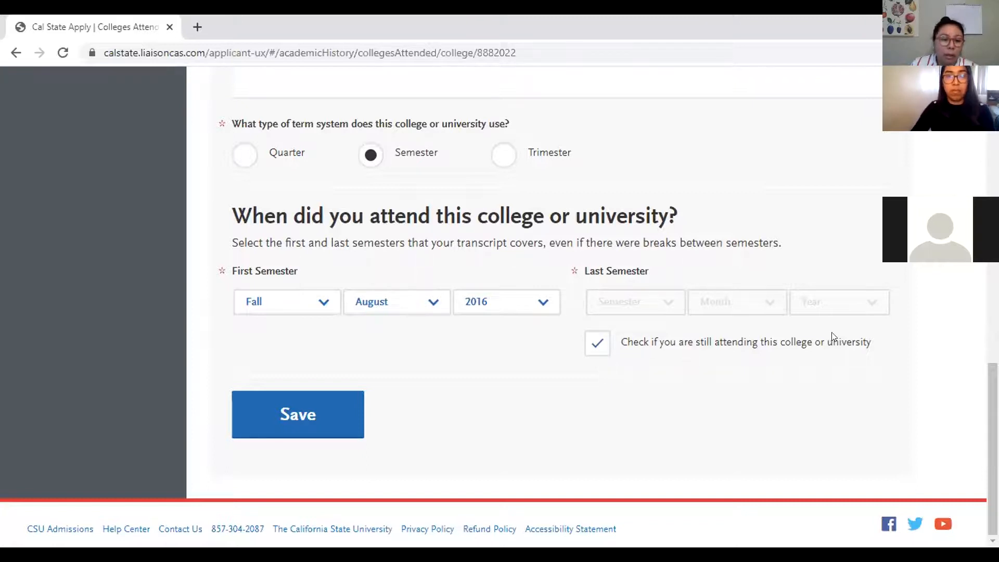
left_click(322, 416)
scroll(638, 338, "down", 5)
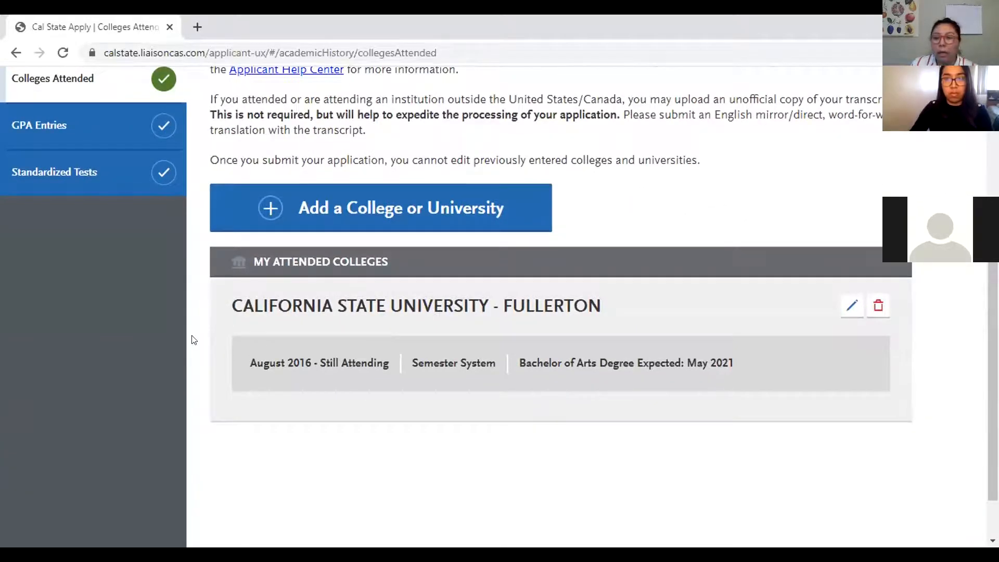
Go to GPA Entries, review the GPA reporting instructions, and open the California State University - Fullerton GPA entry for editing
scroll(644, 244, "up", 5)
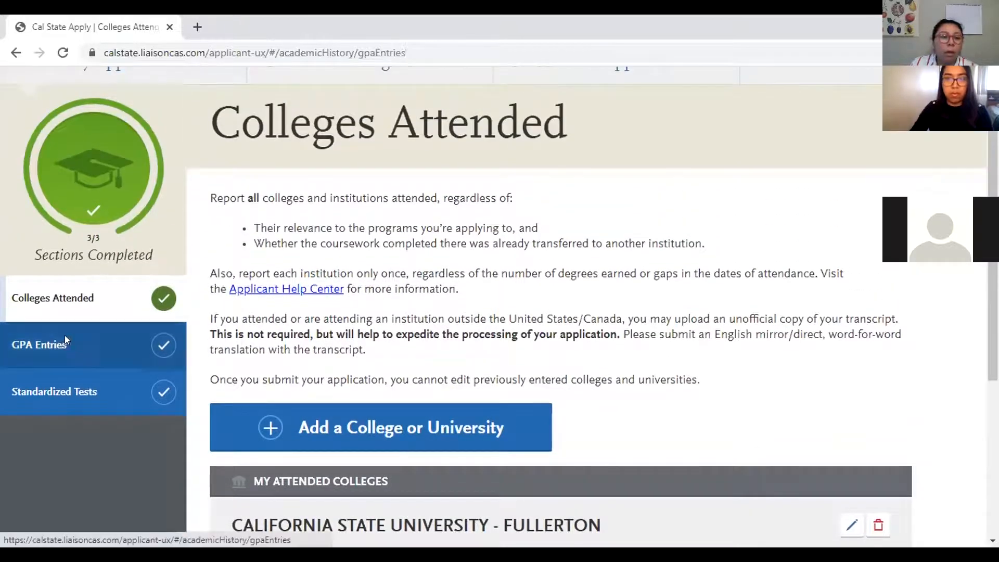
left_click(64, 336)
scroll(444, 383, "down", 2)
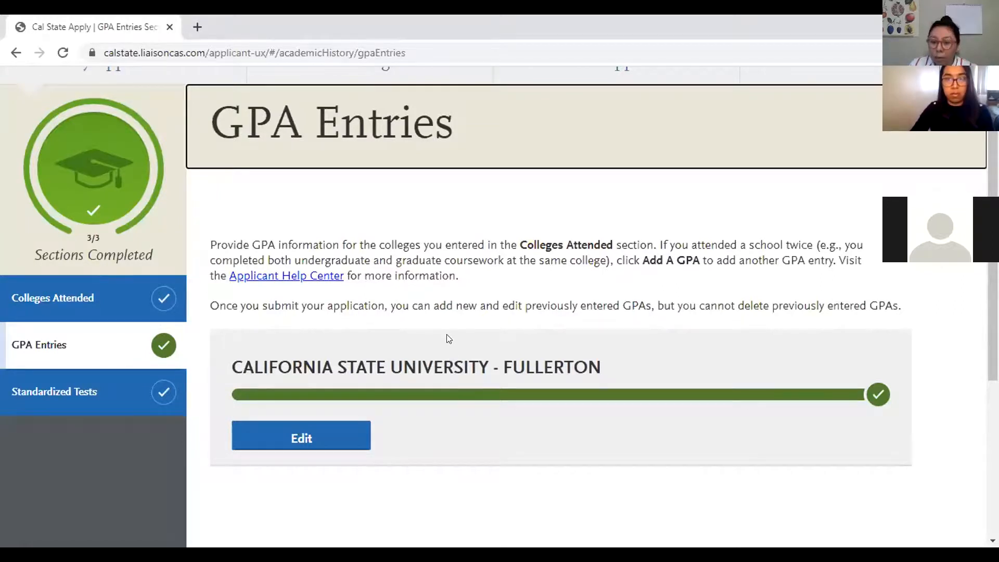
scroll(447, 334, "down", 3)
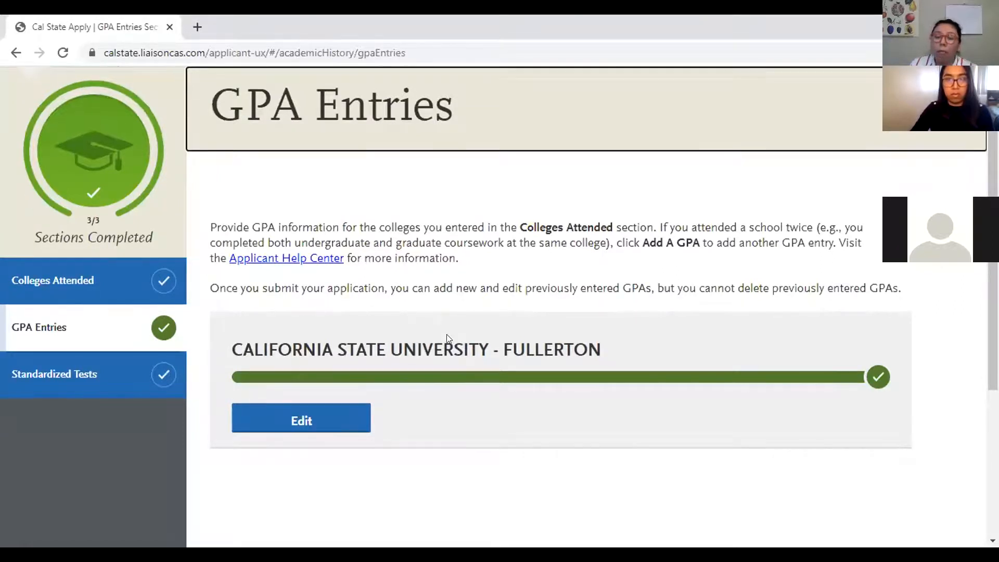
left_click(325, 364)
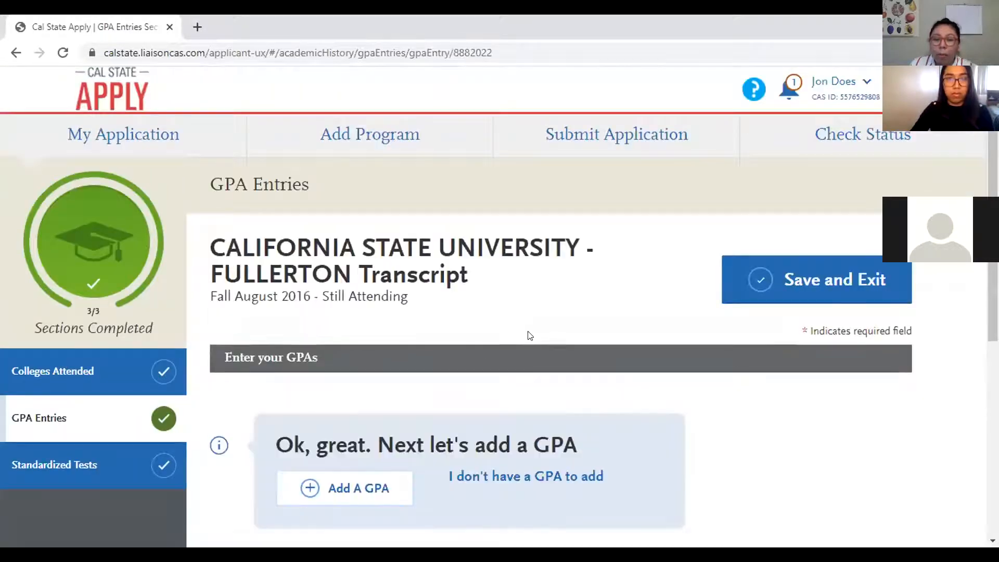
Indicate that there is no GPA to add for the California State University - Fullerton transcript
scroll(426, 265, "down", 2)
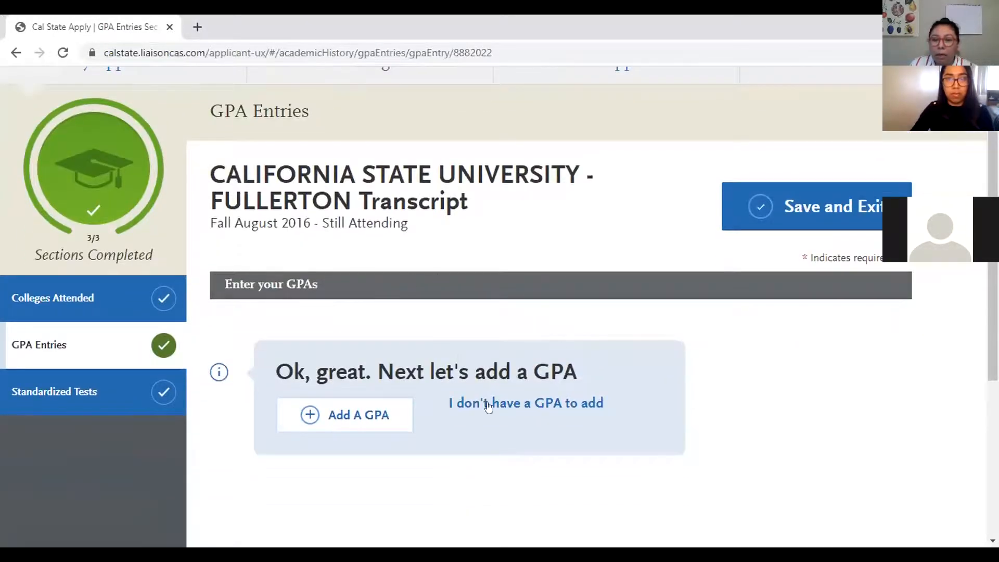
left_click(542, 403)
scroll(555, 370, "down", 2)
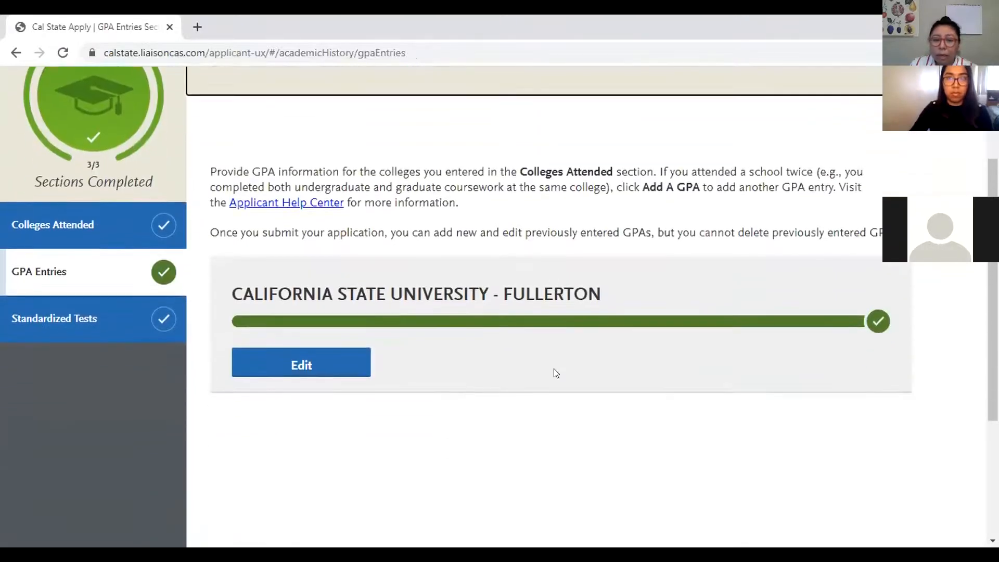
scroll(546, 362, "up", 1)
scroll(569, 358, "down", 1)
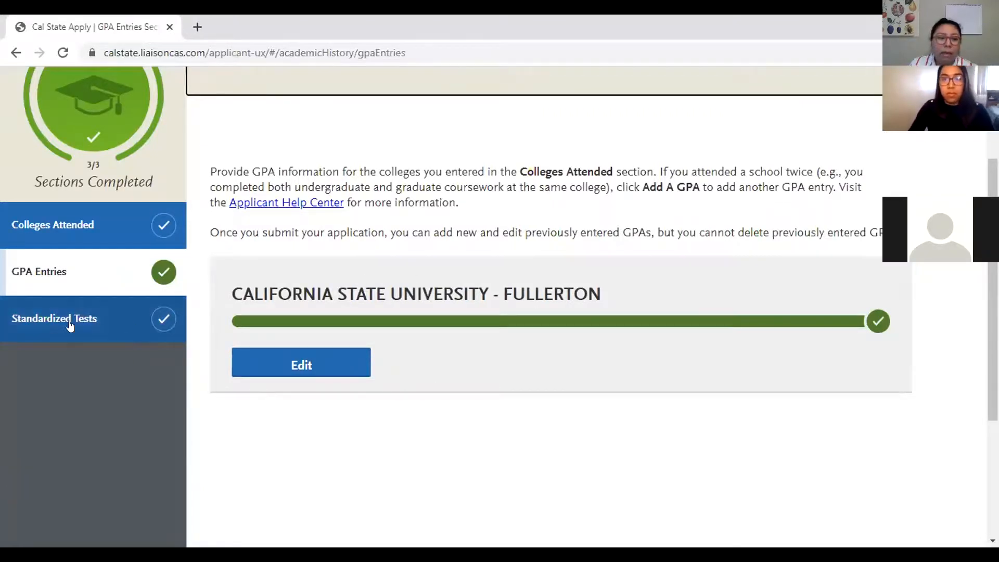
Open Standardized Tests and review the notes on updating tests and checking program requirements
left_click(68, 322)
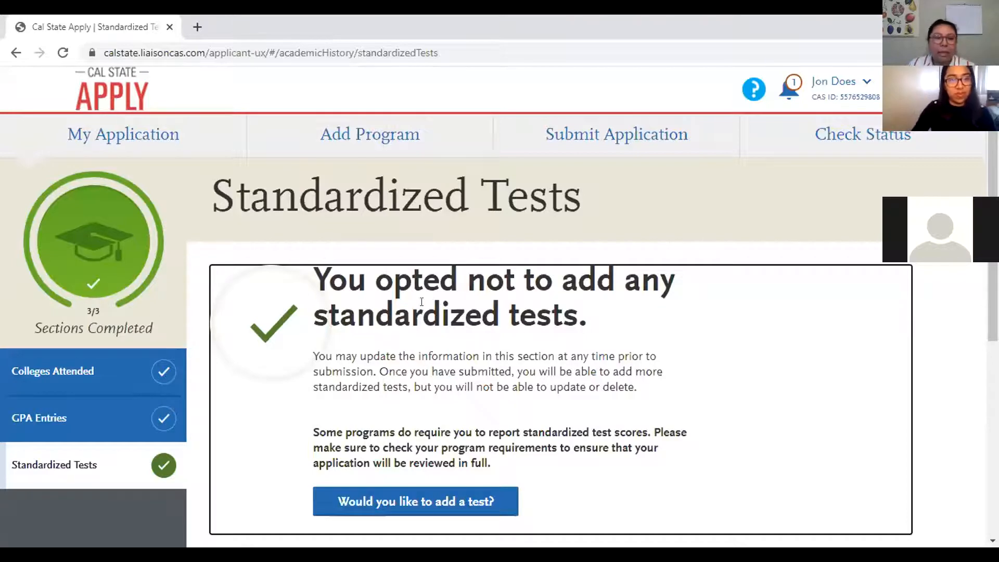
scroll(463, 308, "down", 1)
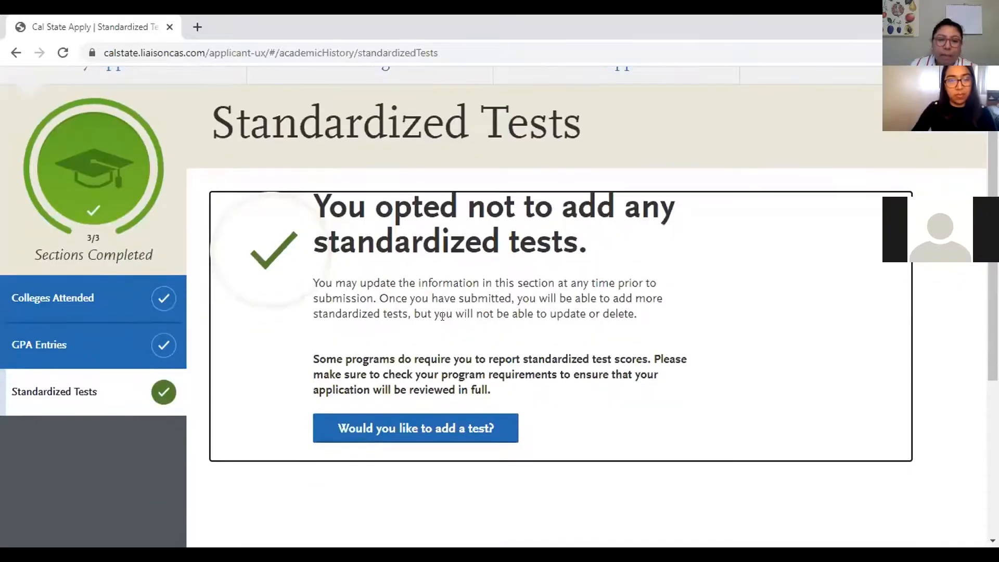
scroll(448, 317, "up", 1)
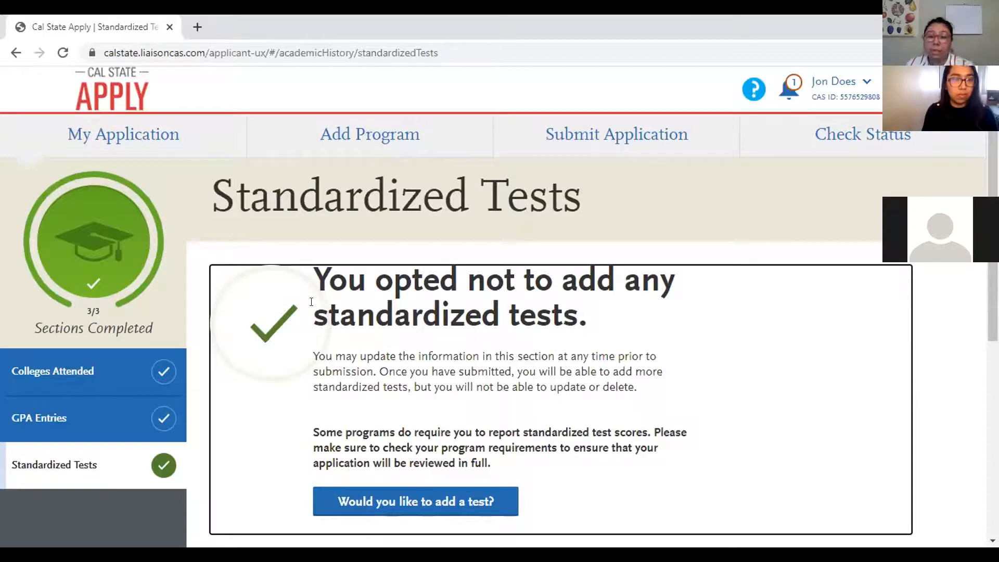
Return to the My Application dashboard and reopen Standardized Tests under Academic History
left_click(134, 148)
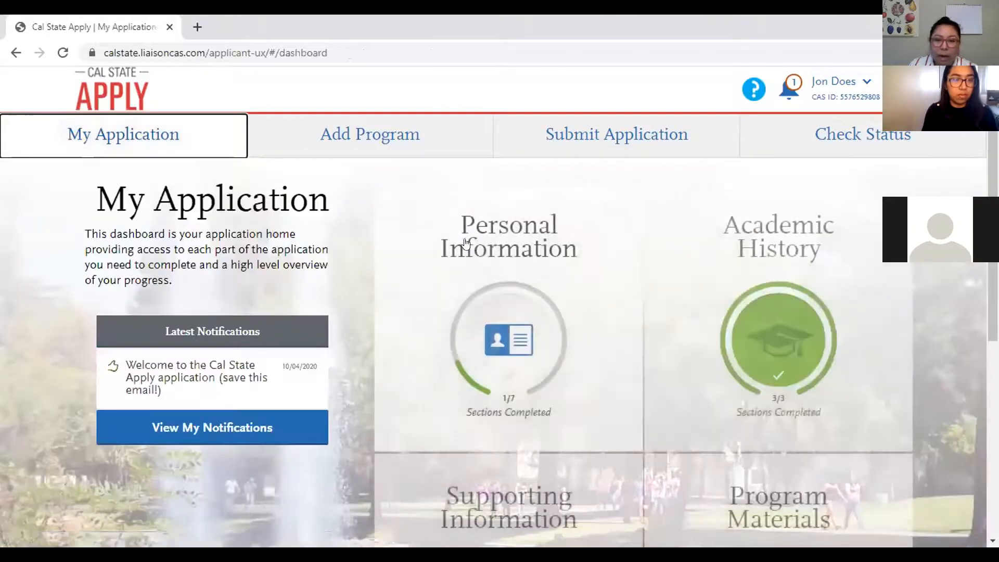
scroll(484, 239, "down", 1)
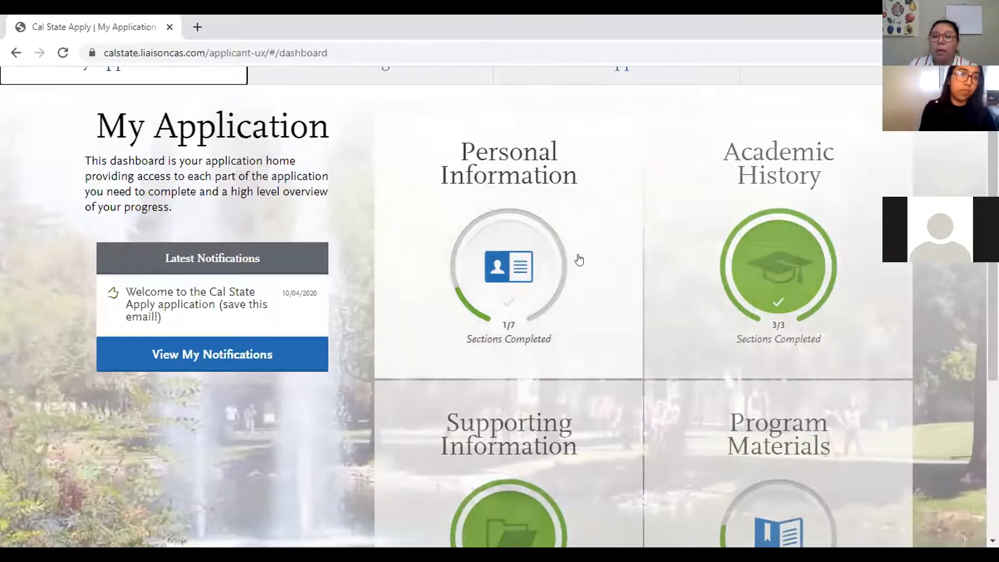
left_click(700, 221)
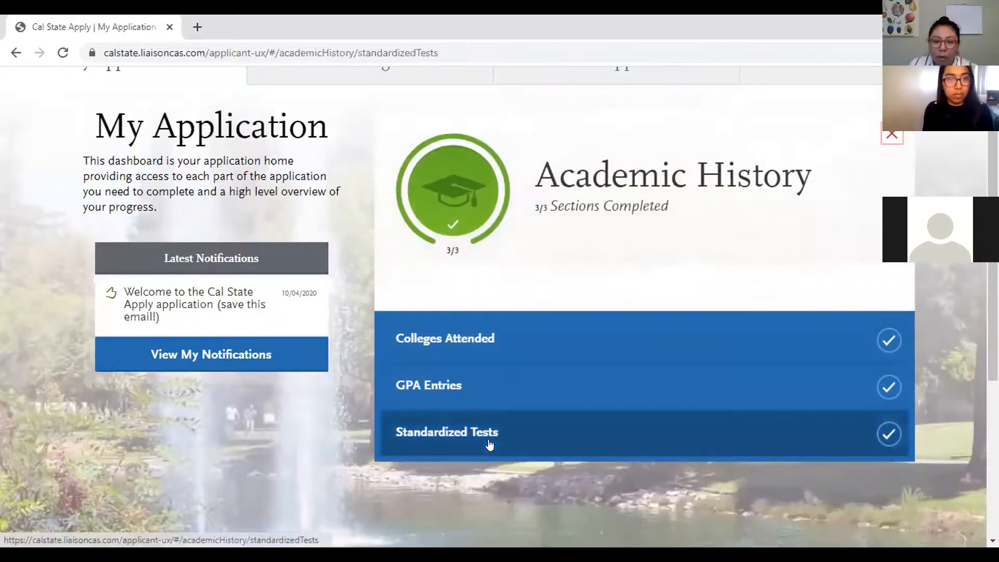
left_click(489, 444)
scroll(385, 380, "down", 3)
scroll(260, 338, "up", 2)
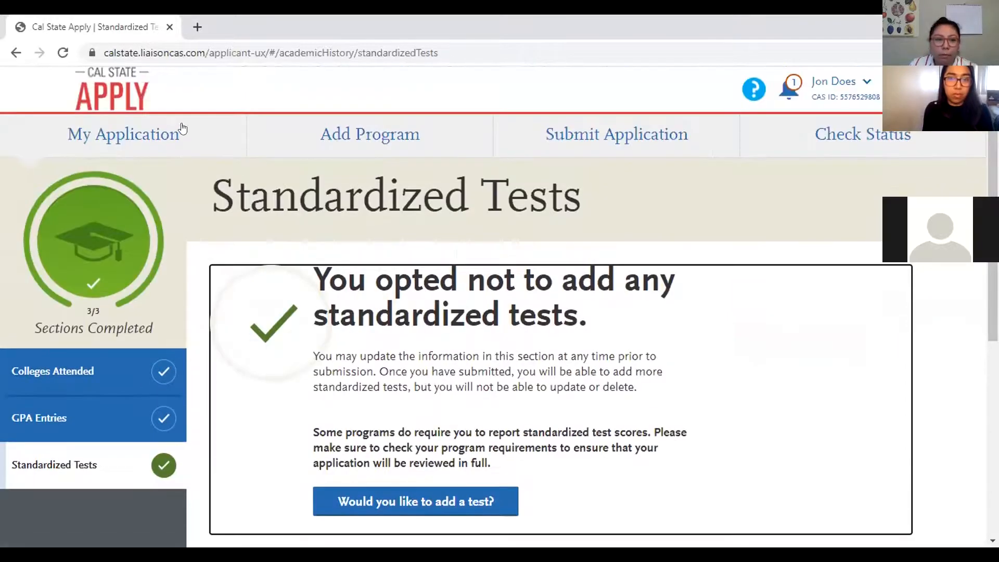
Go back to the My Application dashboard and open Experiences under Supporting Information
left_click(147, 75)
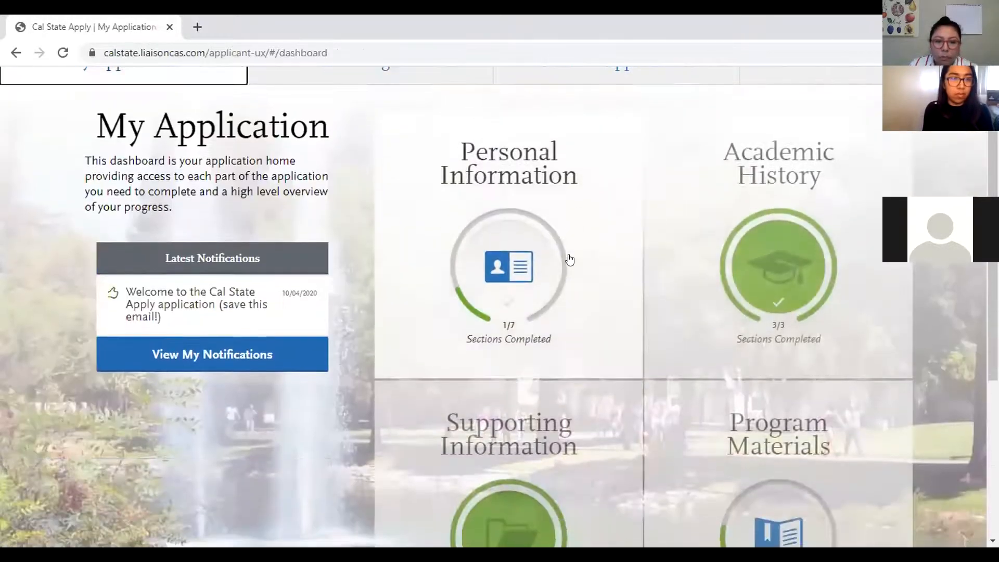
scroll(570, 259, "down", 1)
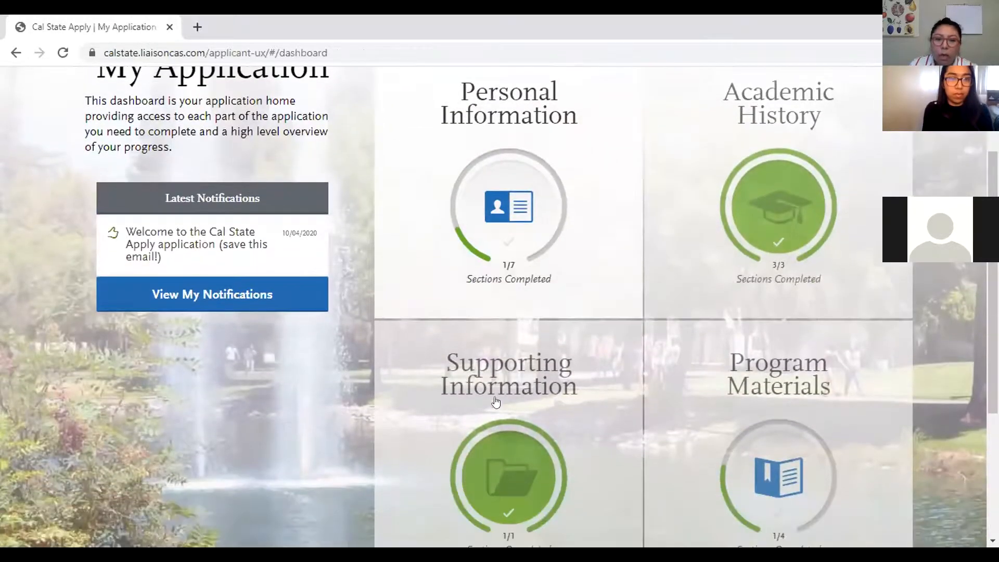
left_click(495, 385)
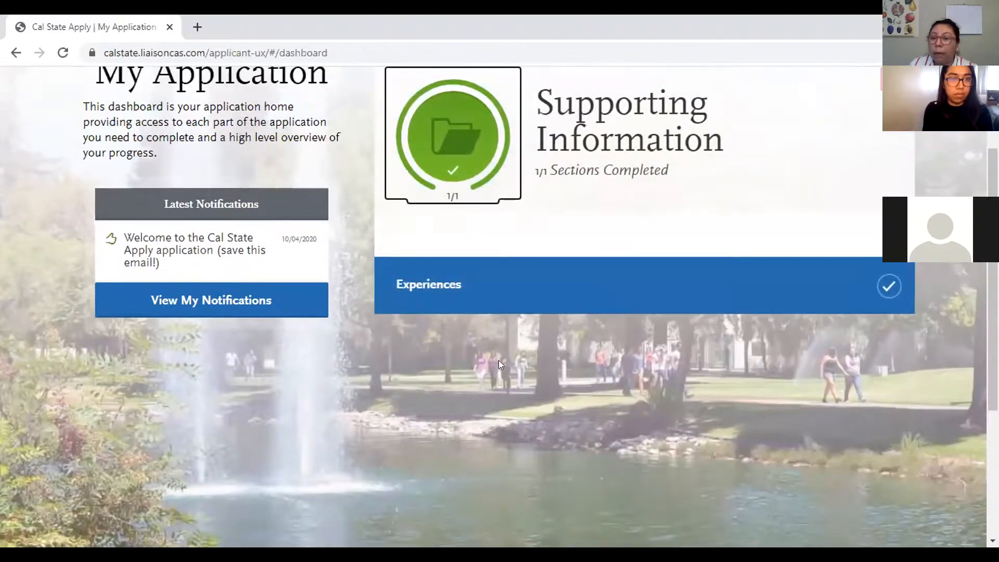
scroll(501, 358, "up", 3)
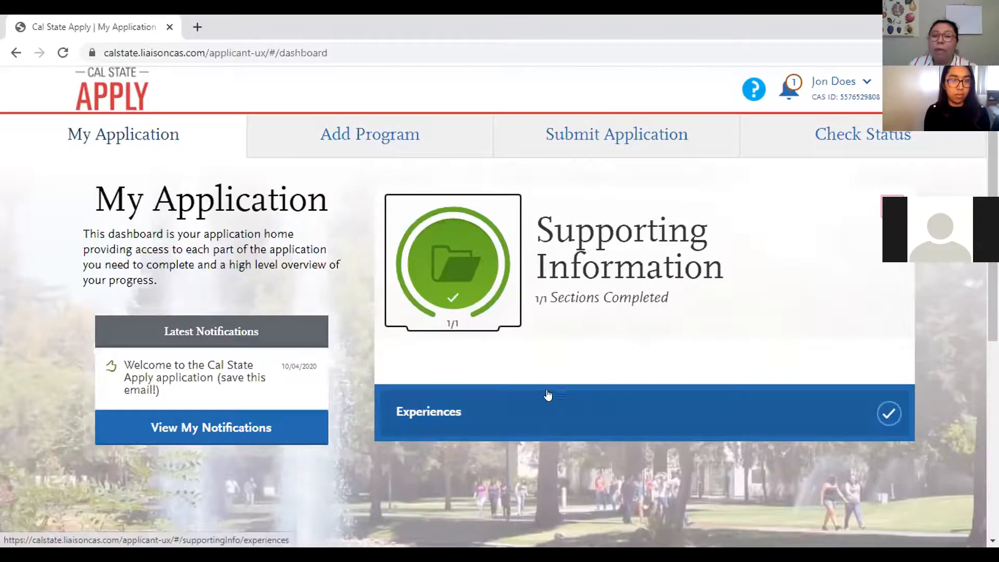
left_click(515, 408)
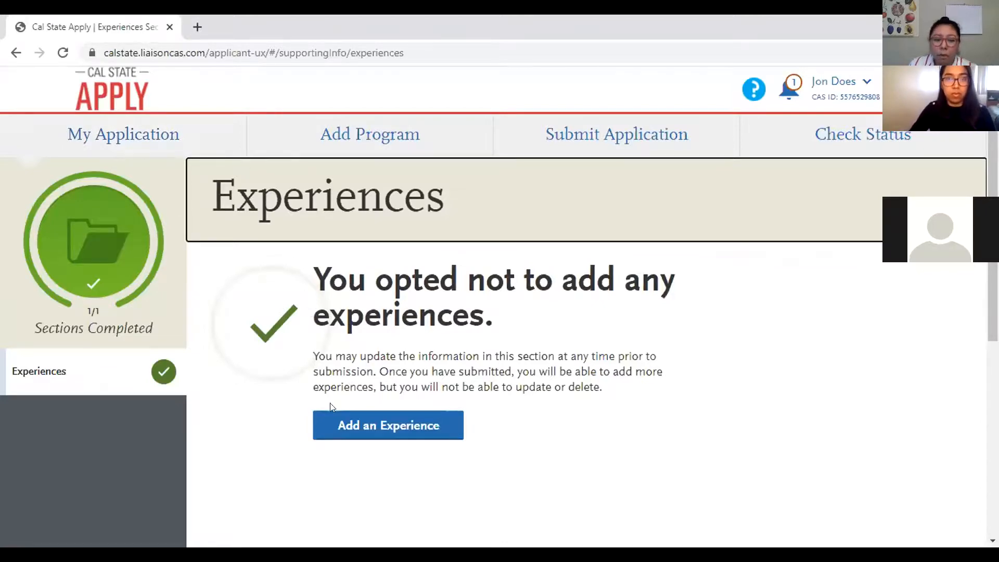
Return to the My Application dashboard and open the Fullerton Graduate Anthropology program under Program Materials
left_click(133, 139)
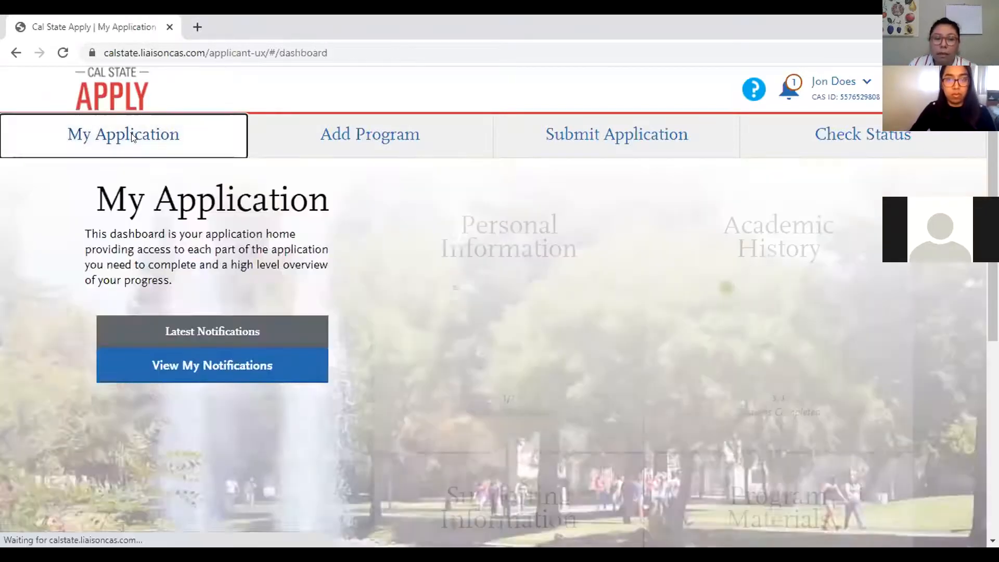
scroll(428, 419, "down", 3)
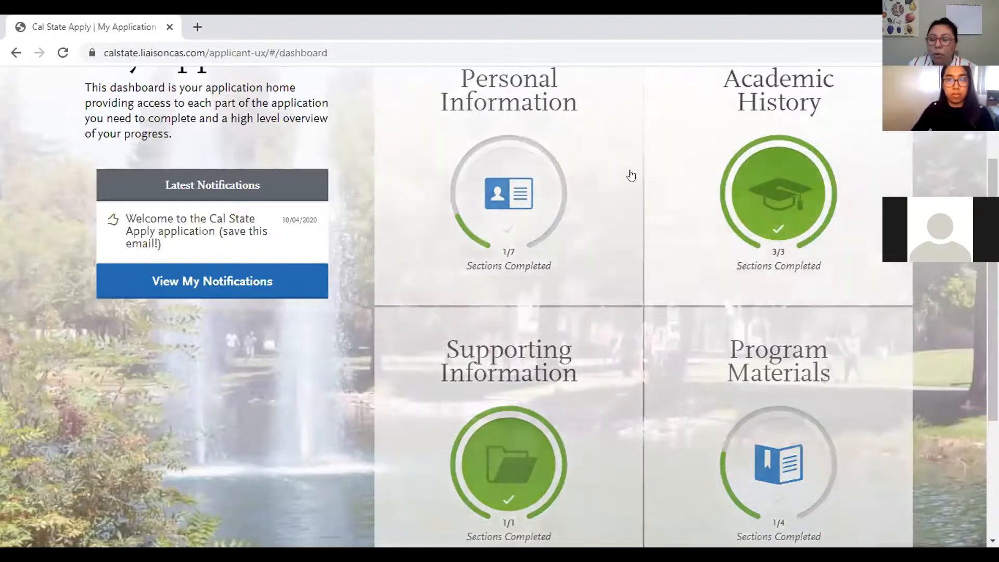
left_click(711, 375)
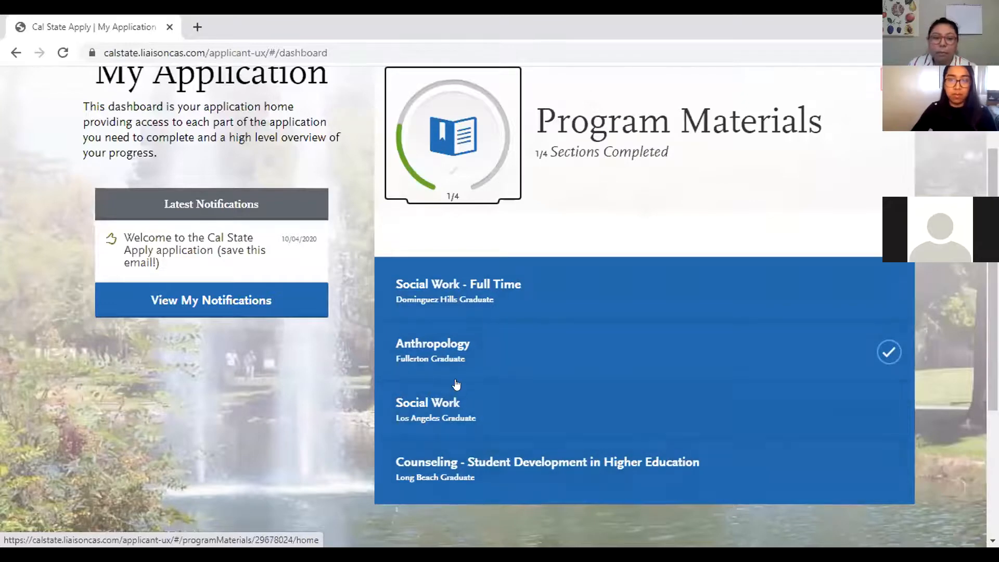
left_click(446, 349)
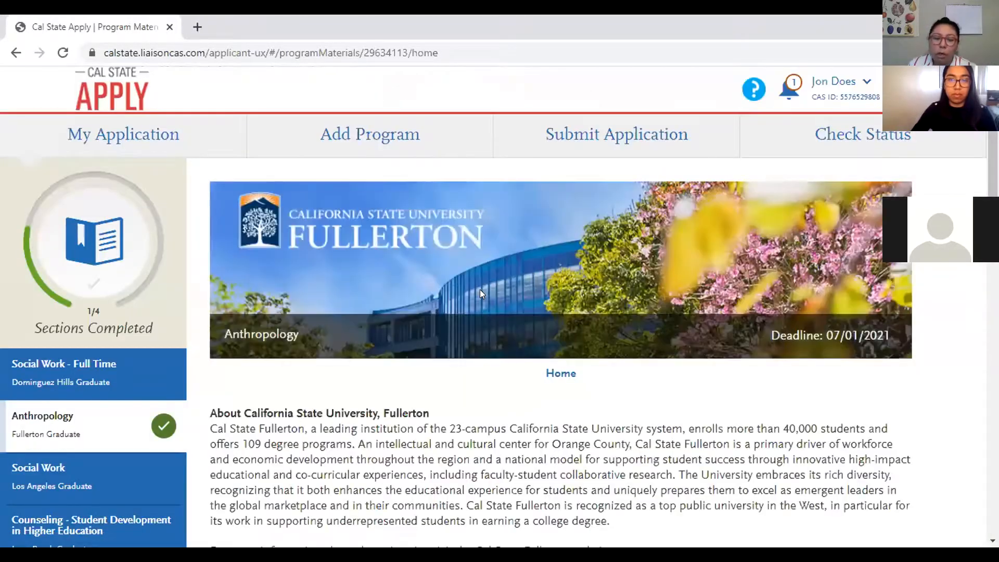
Read through the Anthropology program page, including the application materials that must be sent directly to the division
scroll(478, 289, "down", 1)
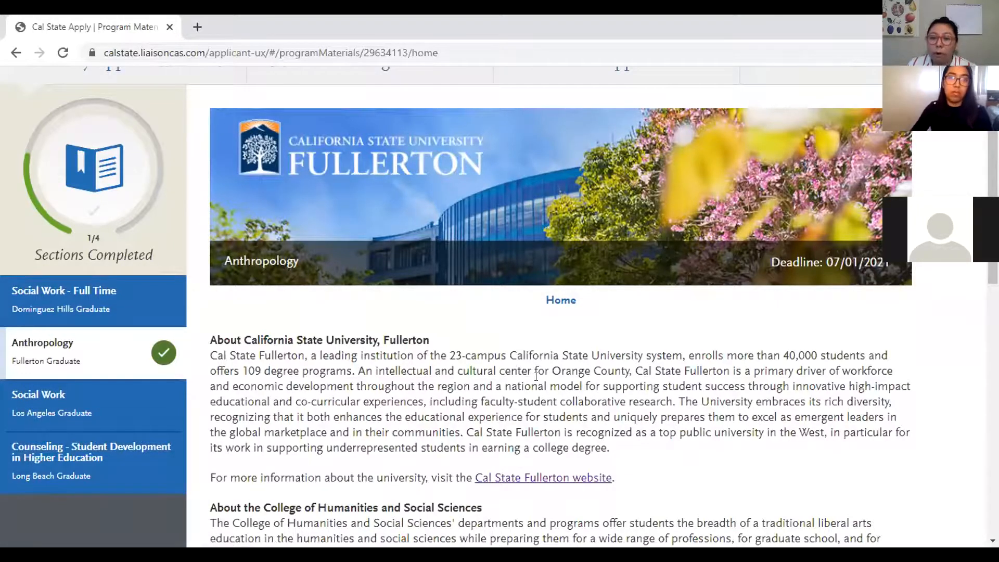
scroll(536, 376, "down", 1)
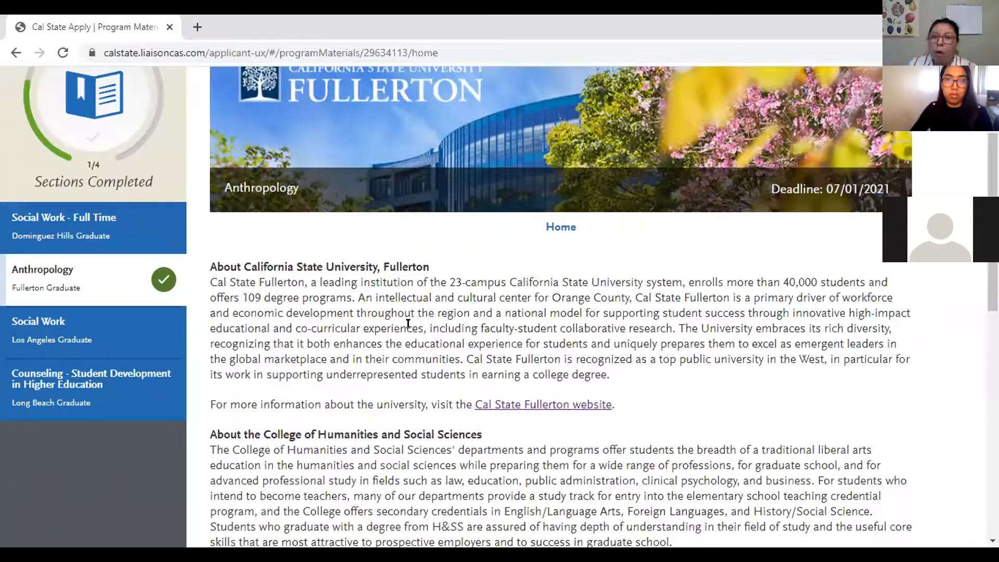
scroll(408, 324, "down", 2)
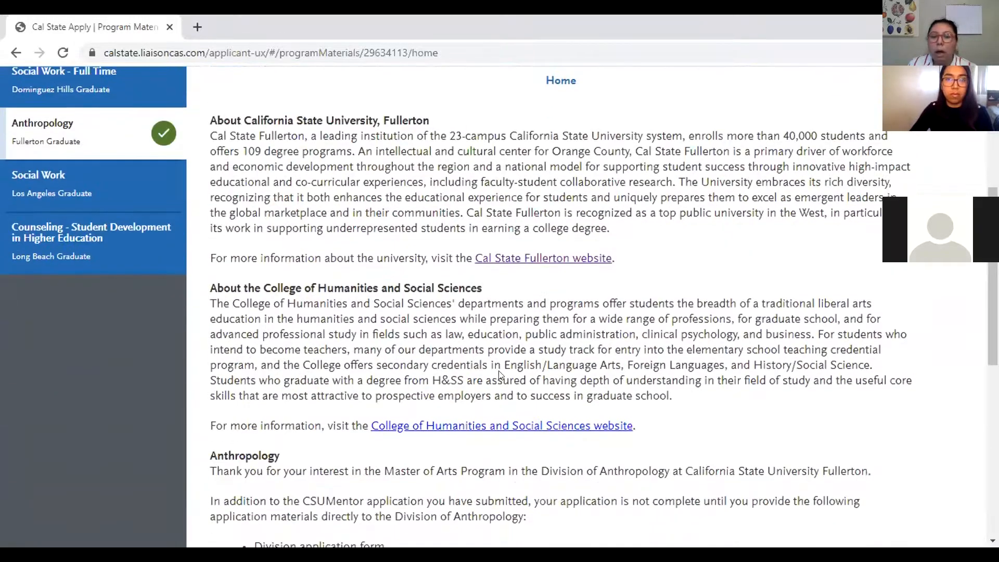
scroll(498, 374, "down", 3)
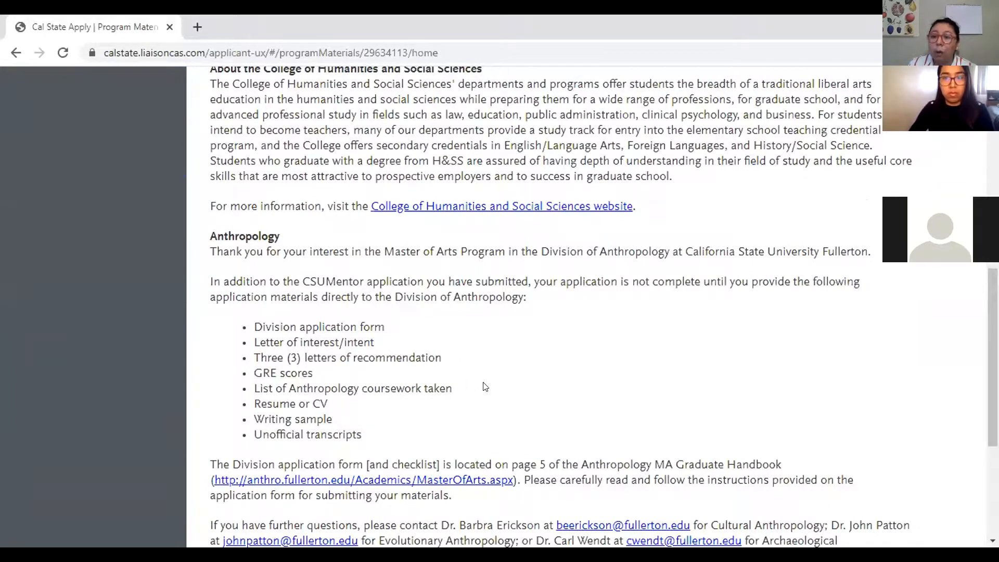
scroll(525, 389, "down", 1)
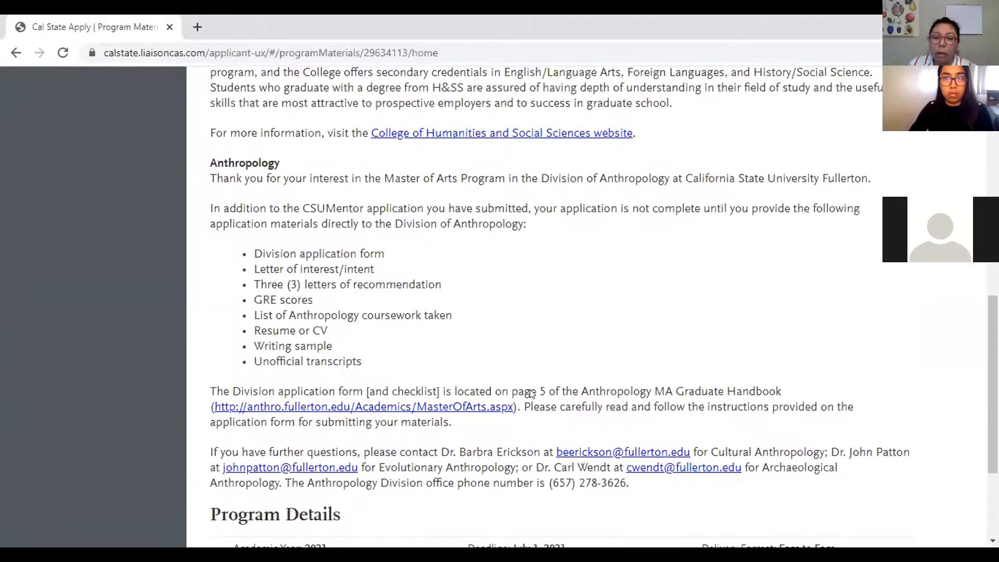
scroll(530, 385, "down", 1)
scroll(521, 394, "up", 8)
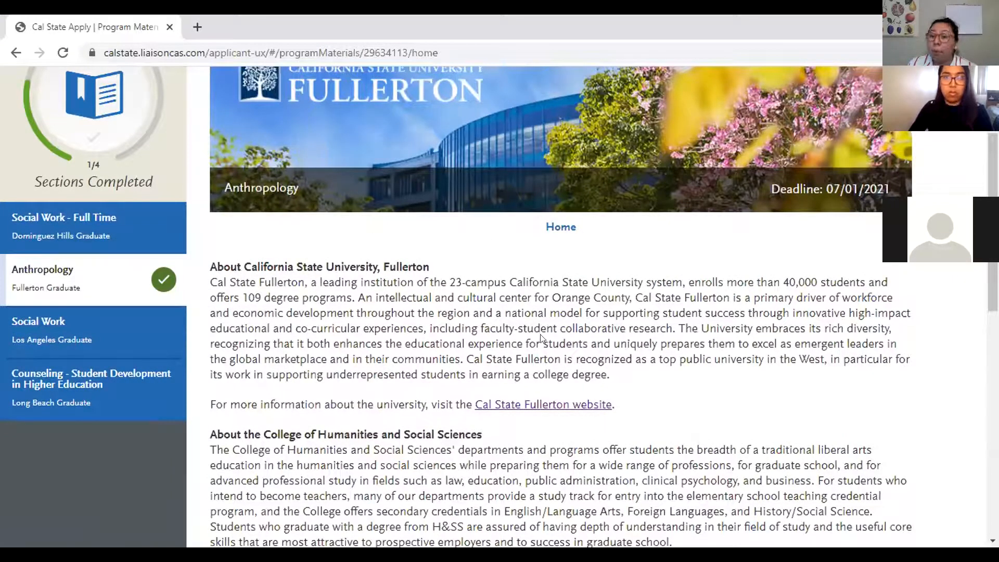
scroll(481, 353, "up", 3)
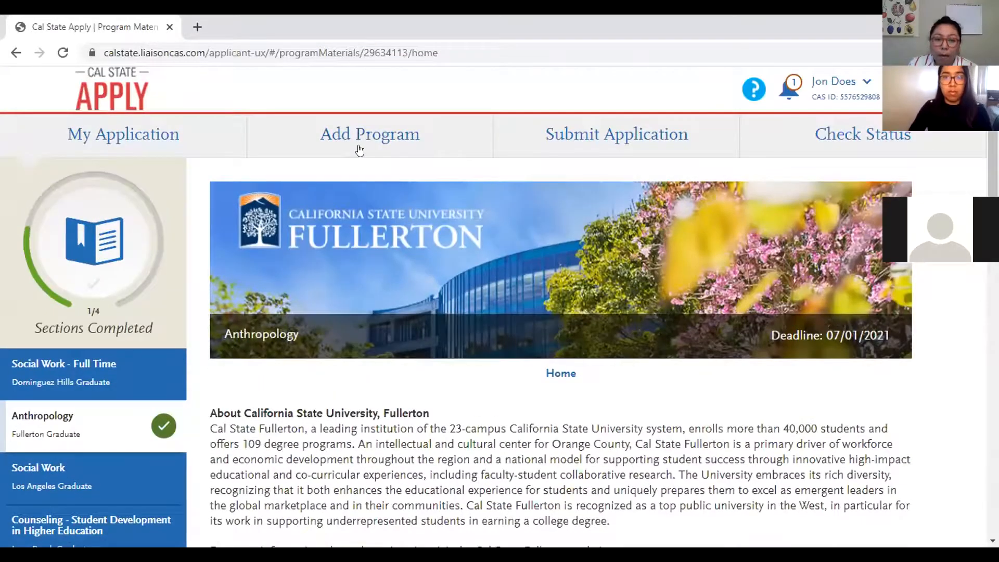
Open Add Program and search the available programs for "fullerton"
left_click(359, 150)
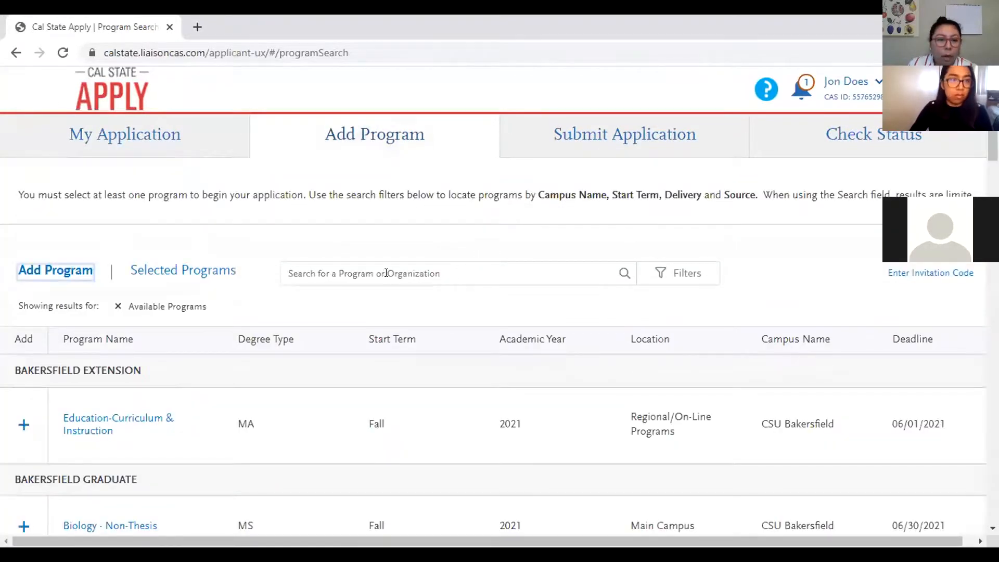
left_click(357, 269)
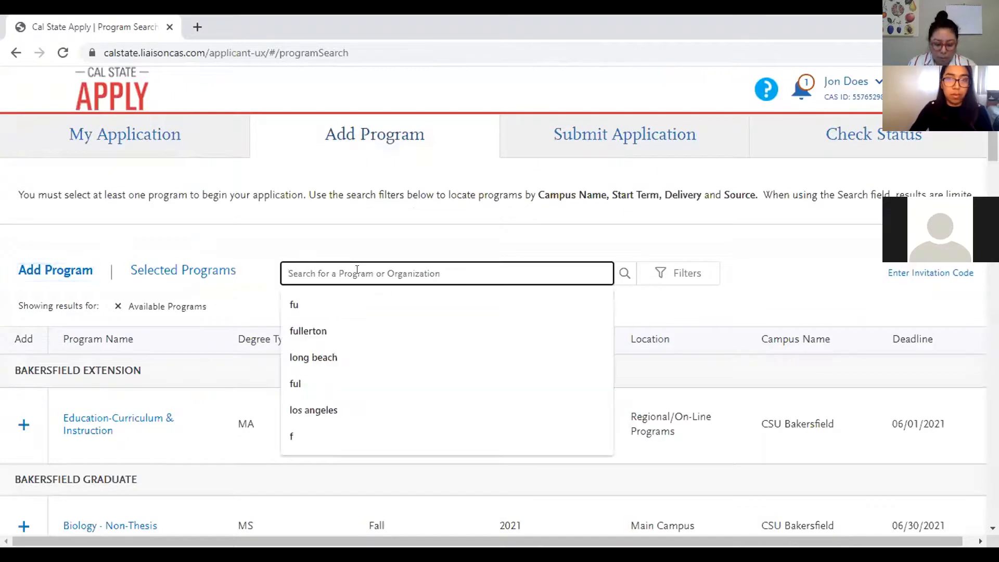
type("u")
key("BackSpace")
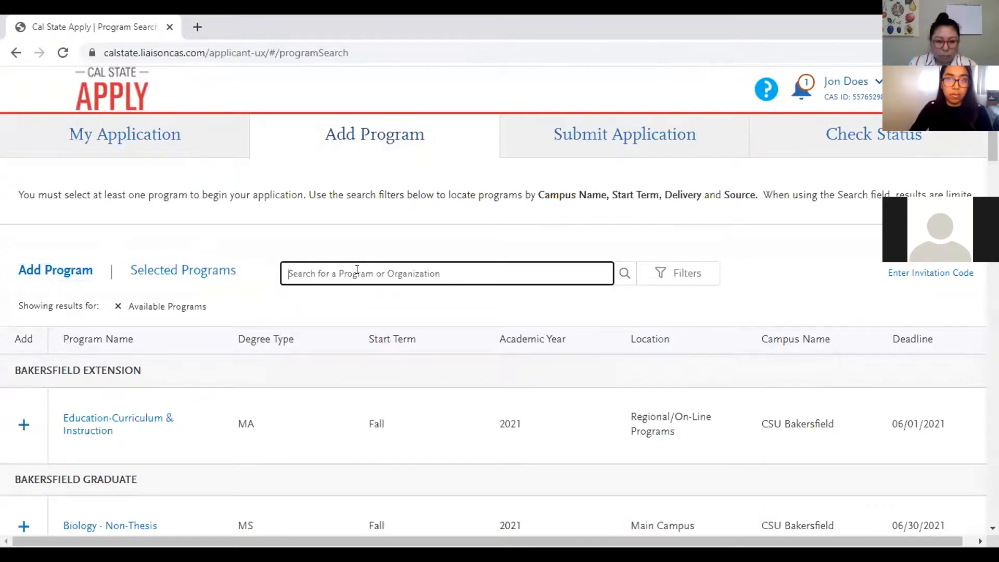
type("fullerton")
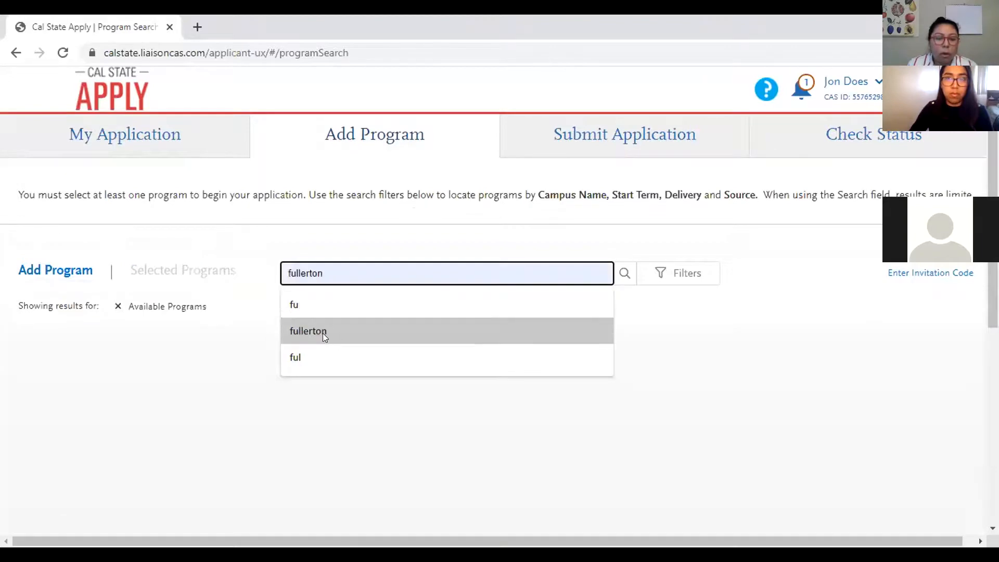
left_click(323, 333)
Add American Studies under Fullerton Graduate and confirm replacing the selected Anthropology program at CSU Fullerton with it
scroll(458, 432, "down", 3)
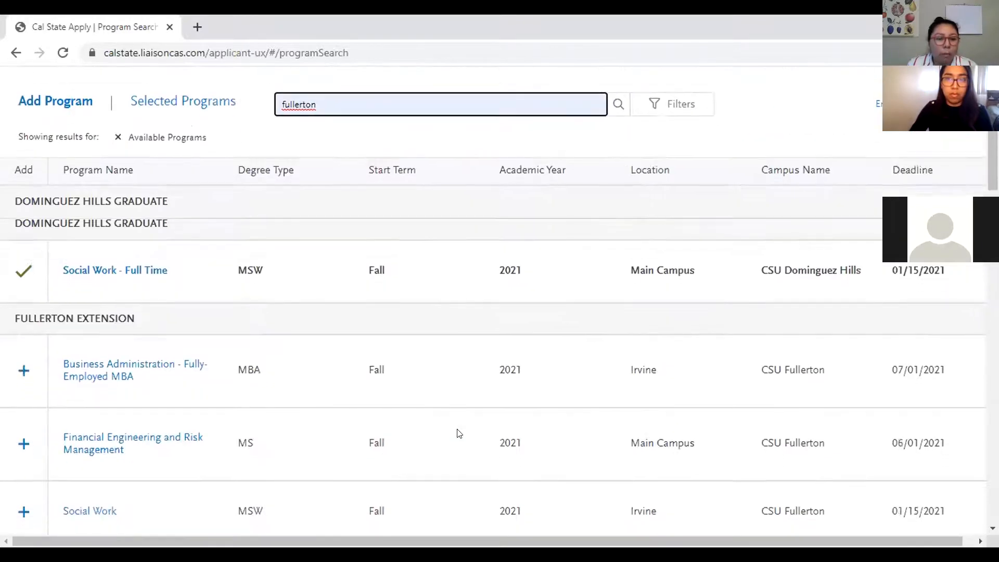
scroll(458, 433, "down", 3)
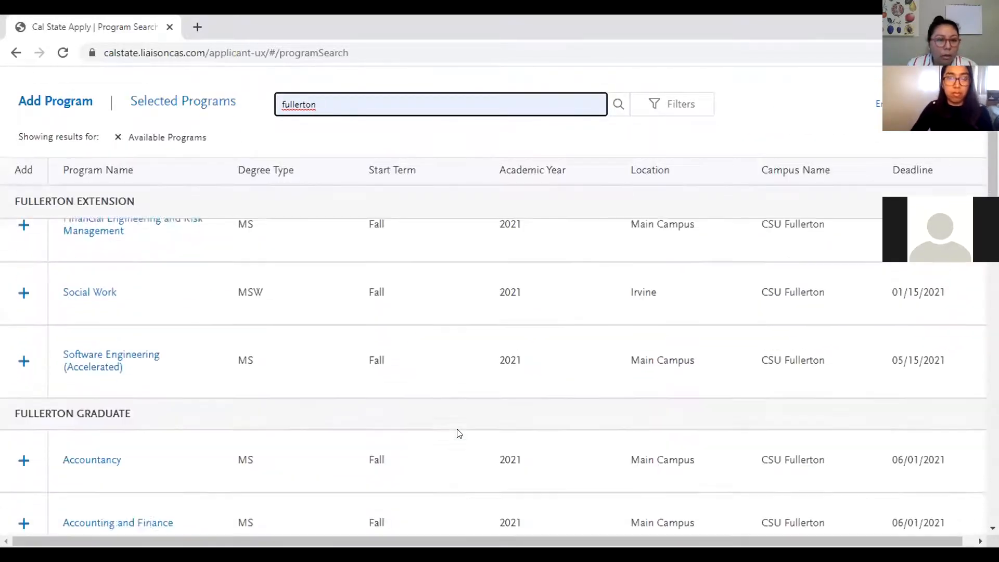
scroll(458, 431, "down", 3)
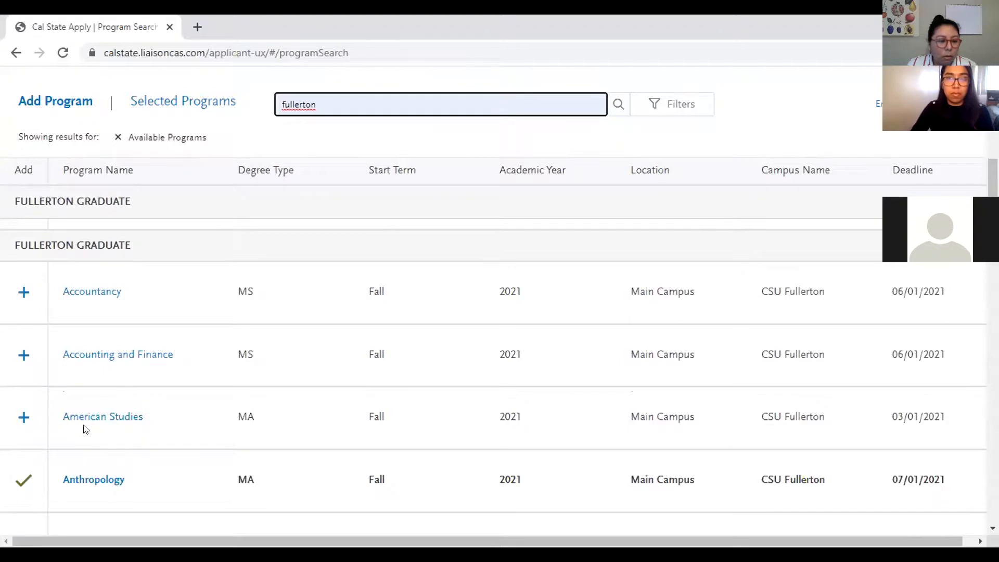
left_click(24, 417)
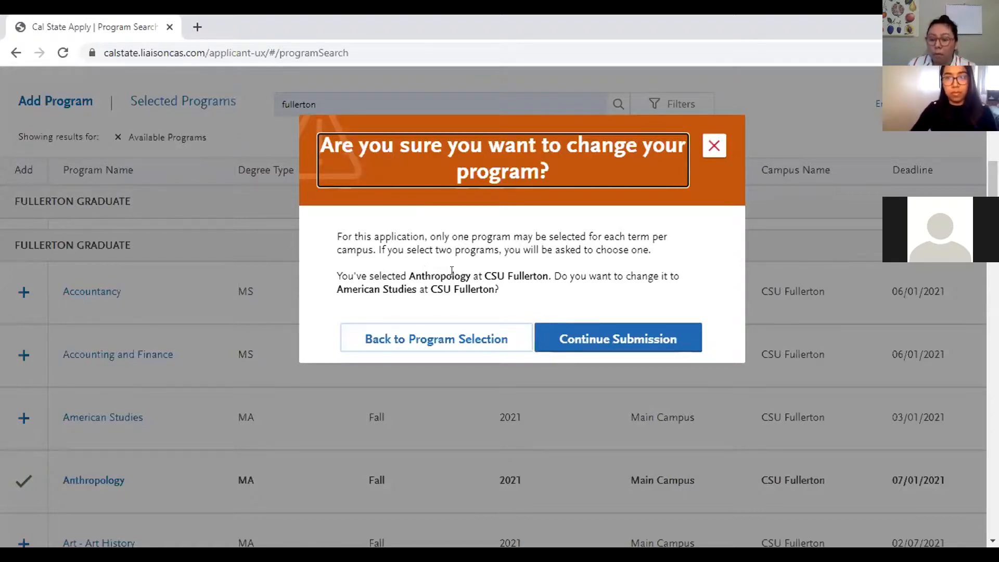
left_click(565, 338)
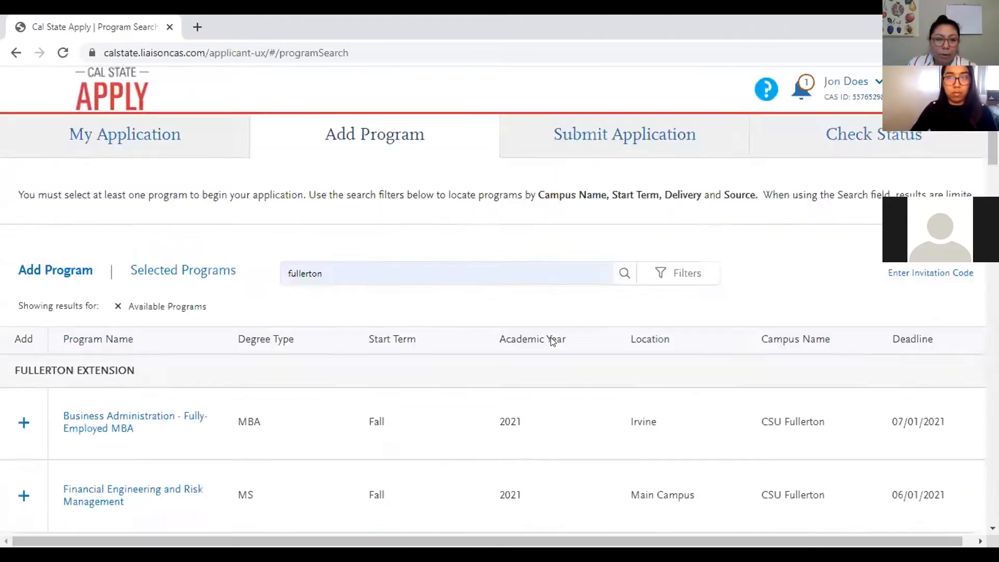
Return to My Application, open the American Studies program under Program Materials, and review its description and admission requirements
left_click(156, 147)
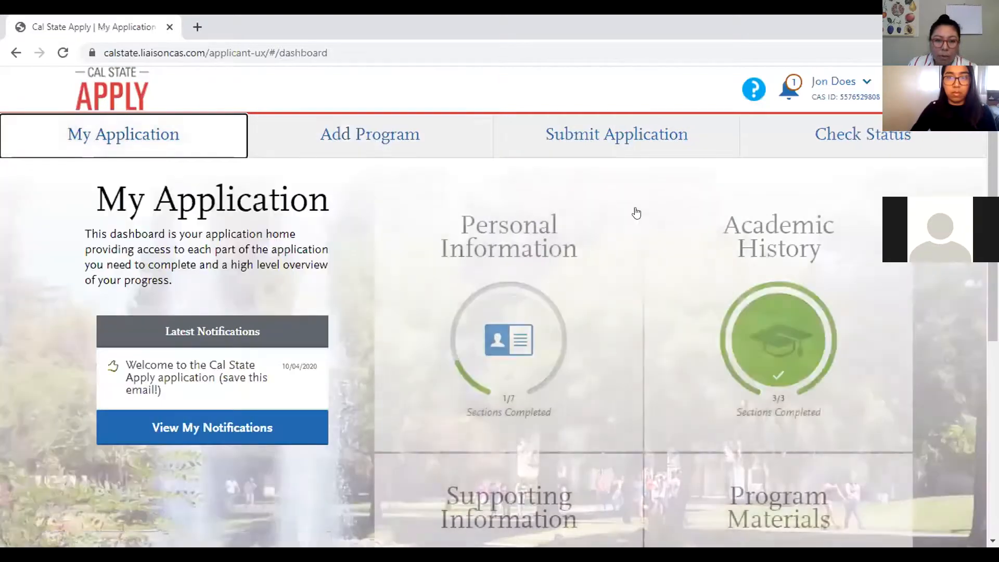
scroll(702, 246, "down", 4)
left_click(762, 339)
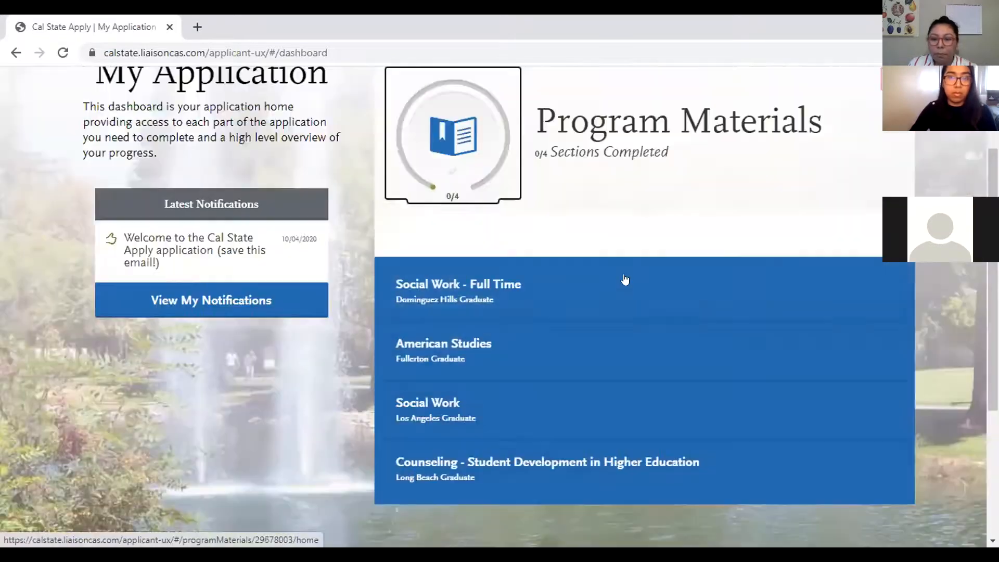
left_click(485, 349)
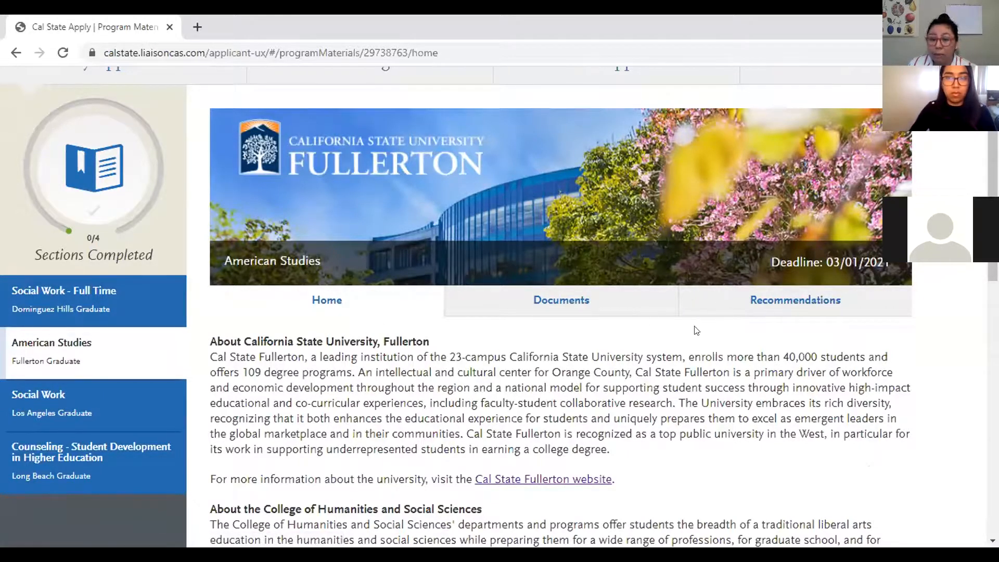
scroll(346, 406, "down", 5)
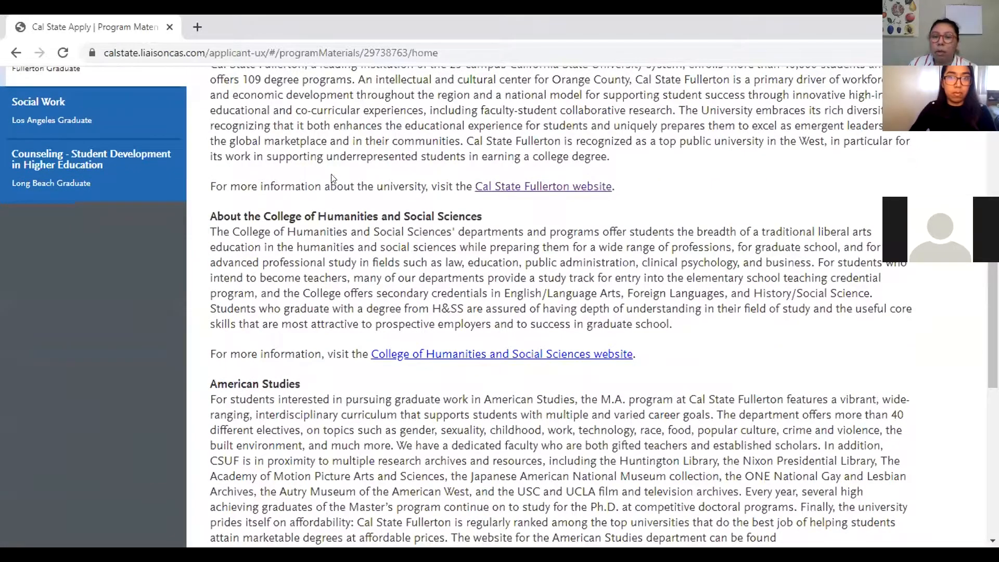
scroll(414, 423, "down", 4)
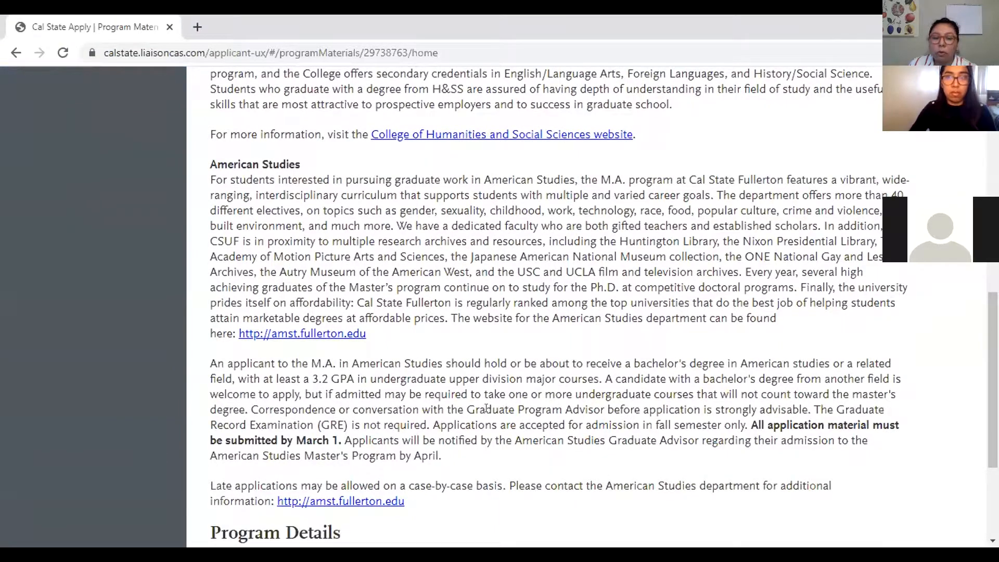
scroll(513, 431, "up", 8)
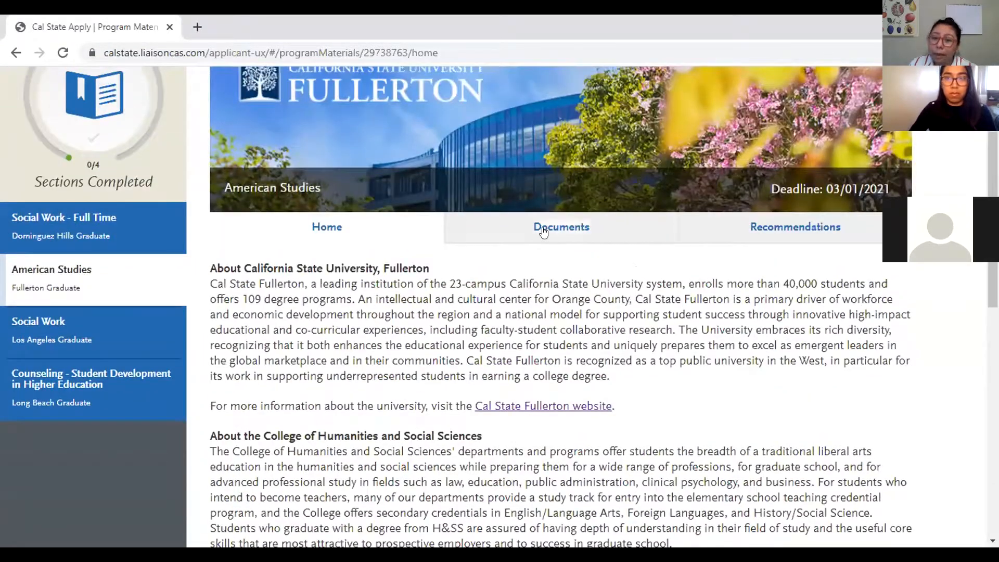
Open the Documents section for American Studies and review the instructions, upload tips, and required and optional documents
left_click(543, 231)
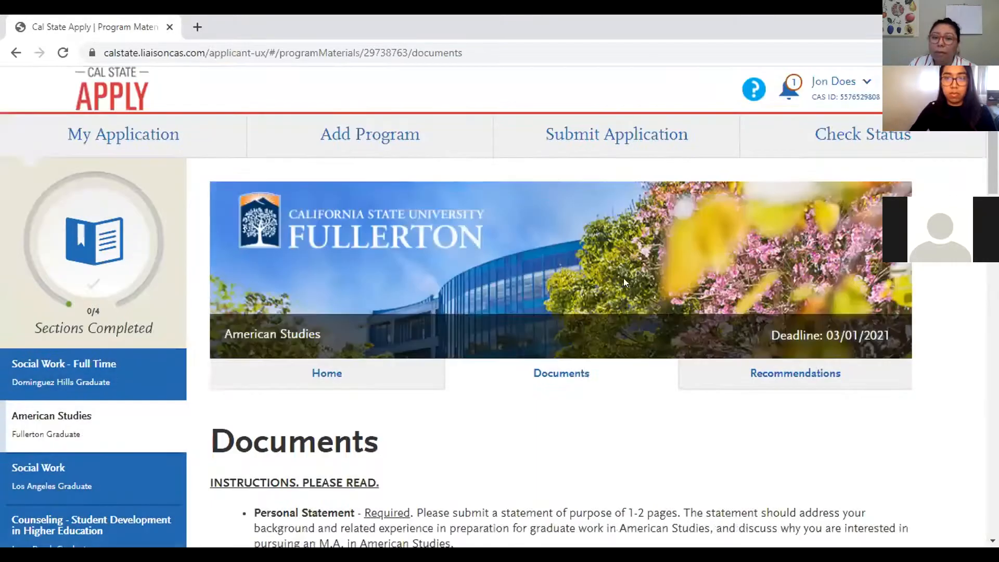
scroll(707, 399, "down", 2)
scroll(663, 384, "down", 5)
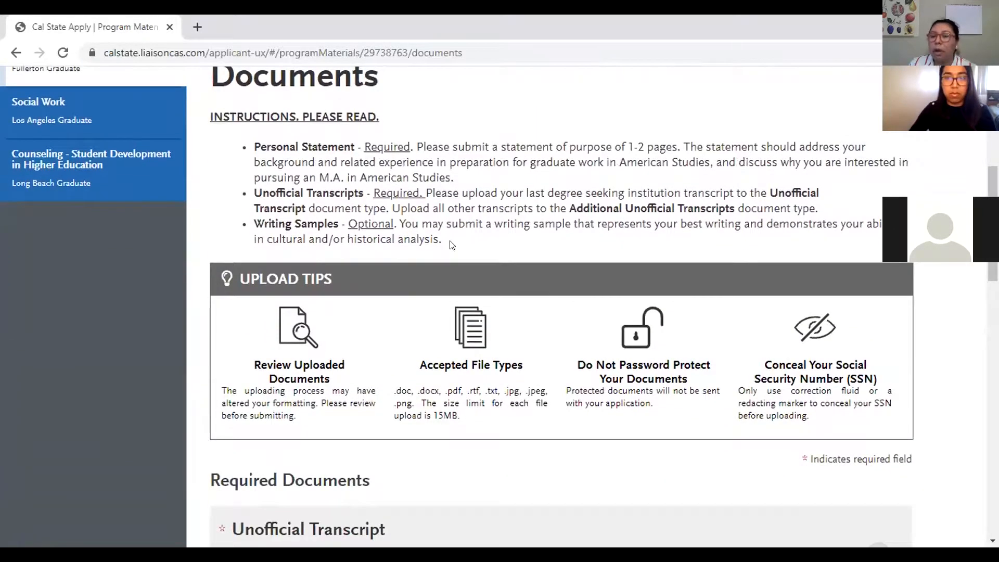
scroll(549, 273, "down", 1)
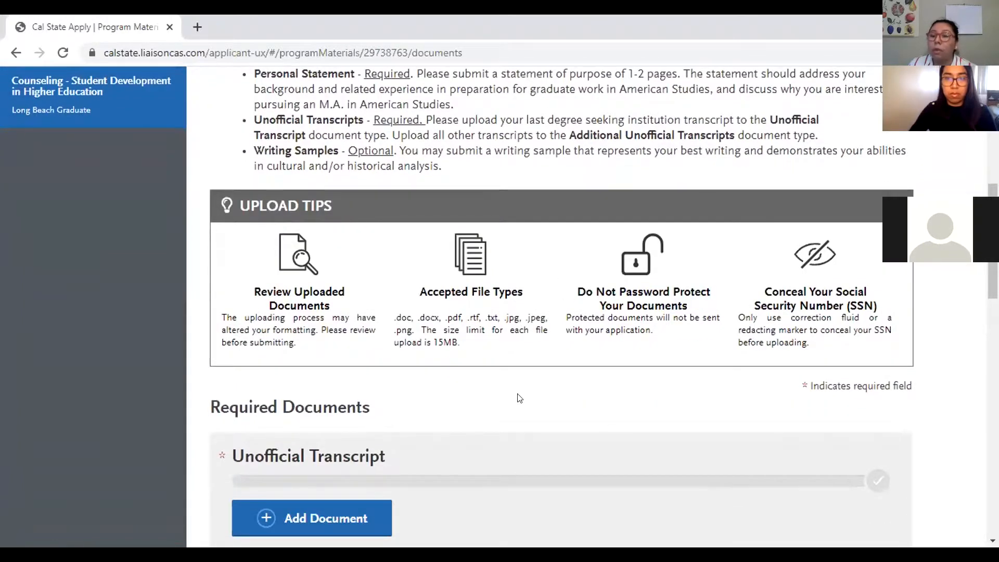
scroll(518, 398, "down", 2)
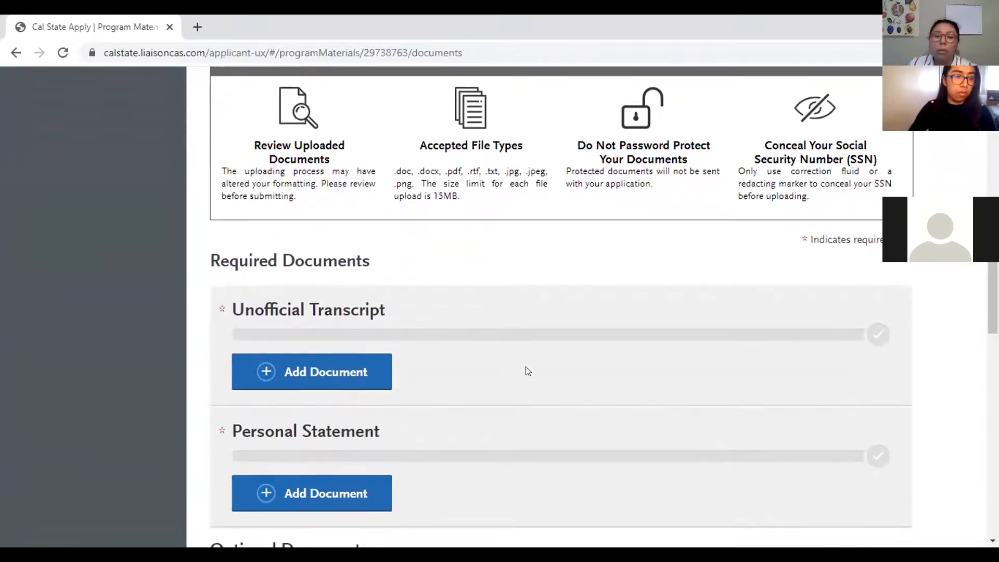
scroll(598, 384, "down", 1)
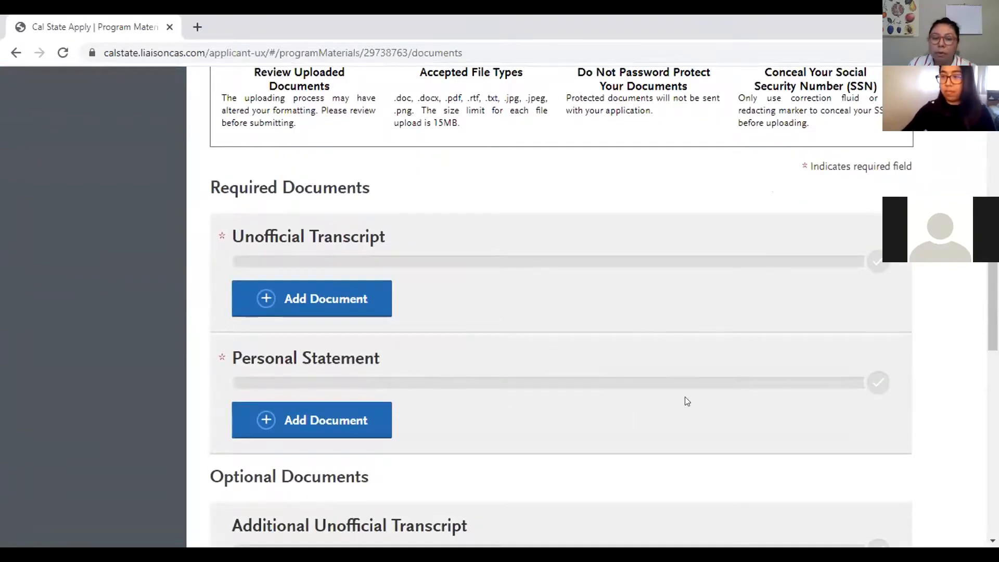
scroll(682, 403, "down", 2)
scroll(671, 405, "down", 1)
scroll(669, 404, "up", 5)
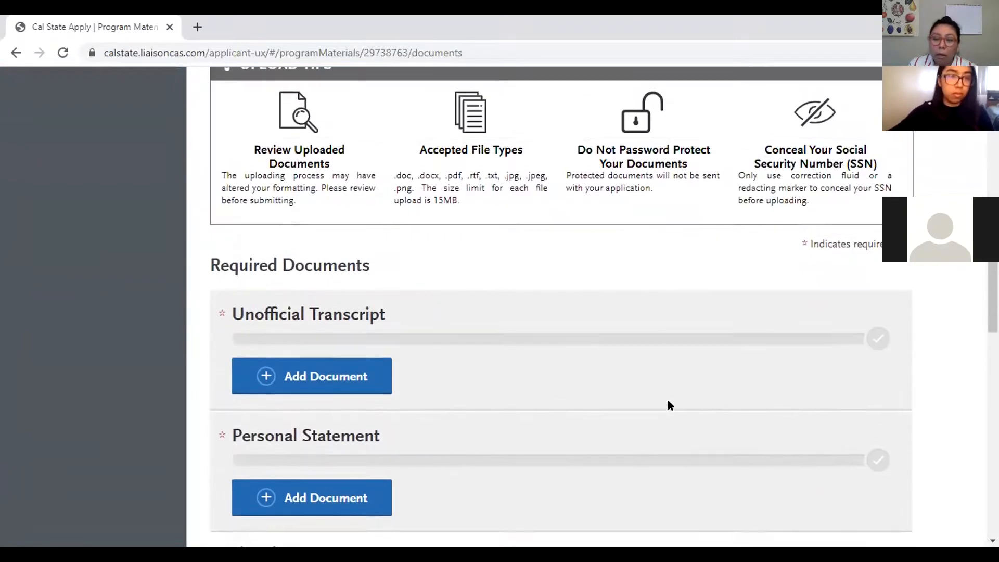
scroll(669, 405, "up", 4)
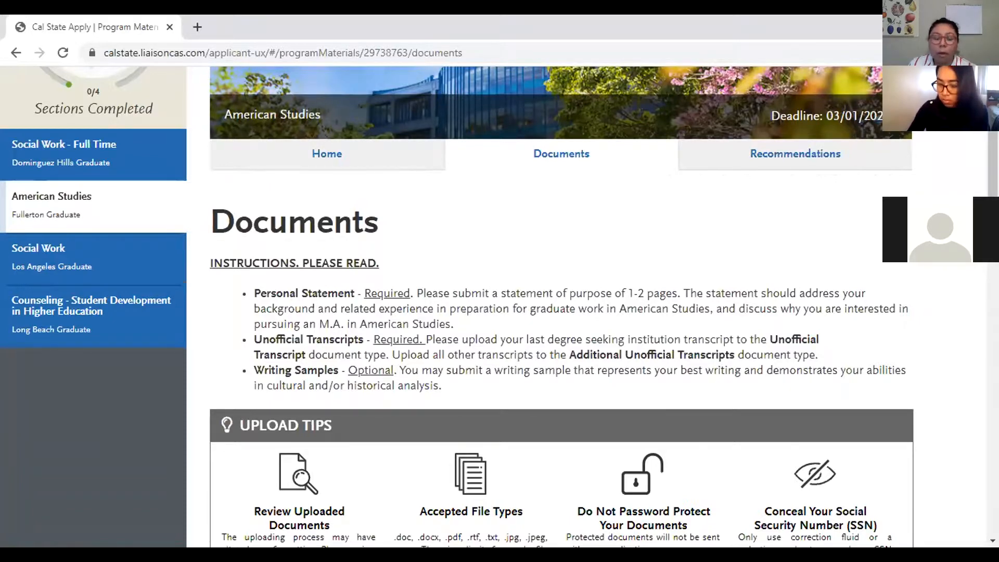
Open the Recommendations section for American Studies and review the letter requirements and the General Program with Letter Upload request
left_click(795, 154)
scroll(608, 252, "down", 2)
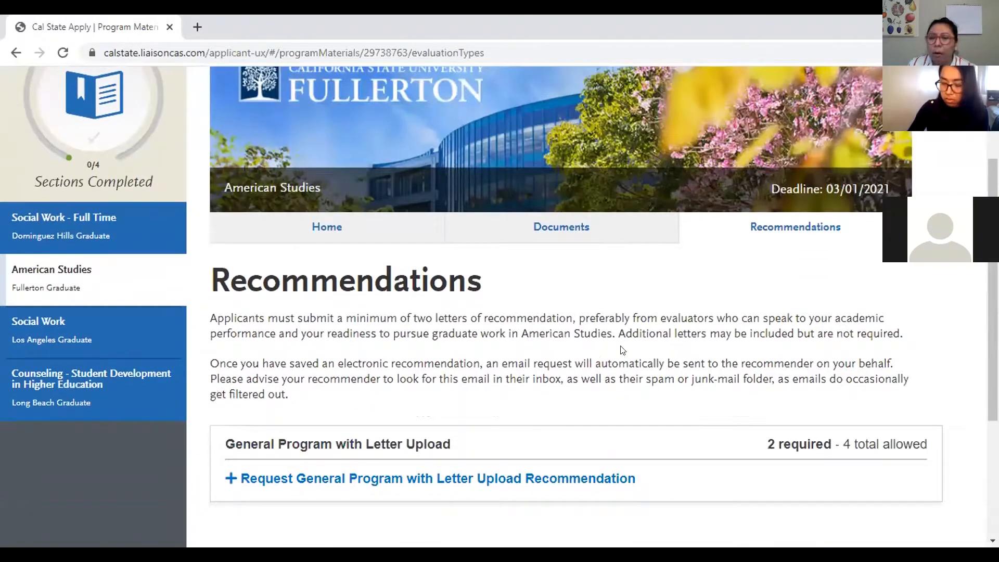
scroll(620, 350, "down", 3)
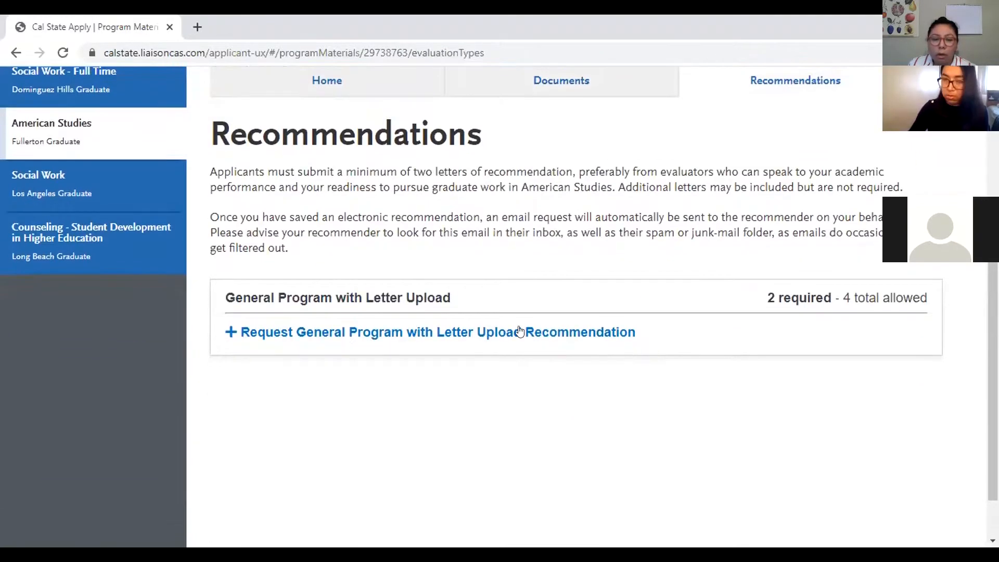
Open the General Program with Letter Upload recommendation request for American Studies and review its instructions, recommender fields, and waiver section
left_click(519, 331)
scroll(549, 328, "down", 5)
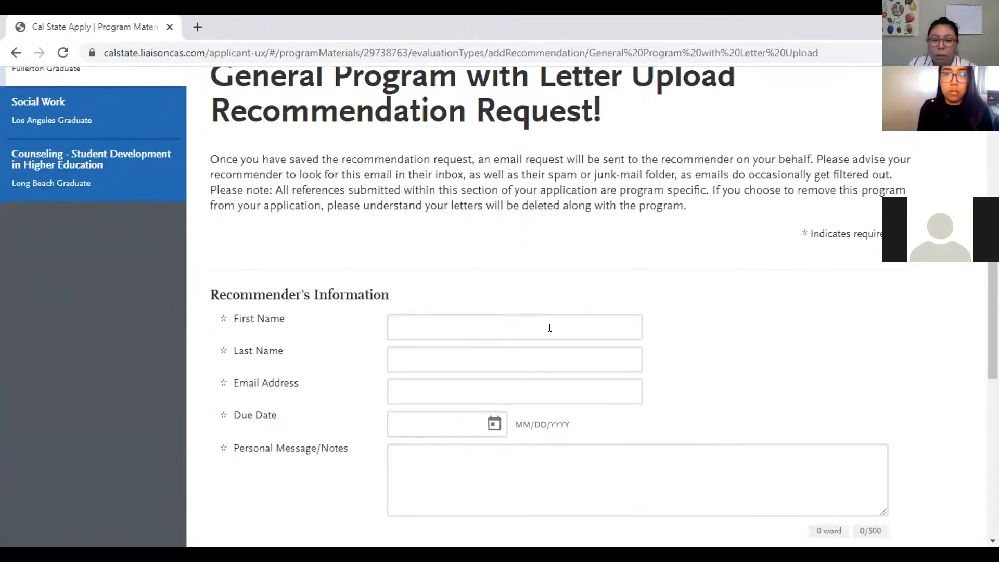
scroll(550, 328, "down", 2)
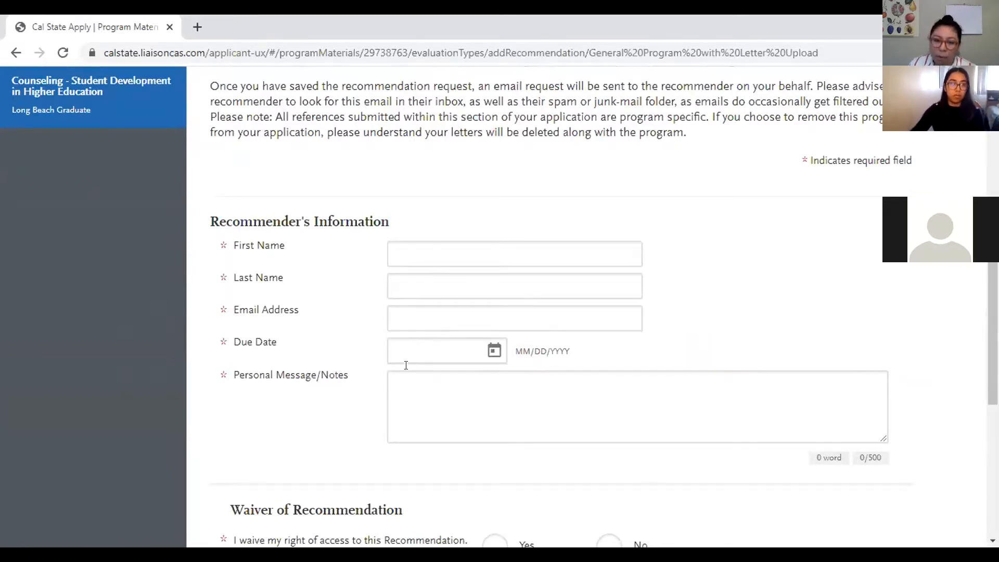
scroll(401, 390, "down", 2)
scroll(403, 384, "up", 7)
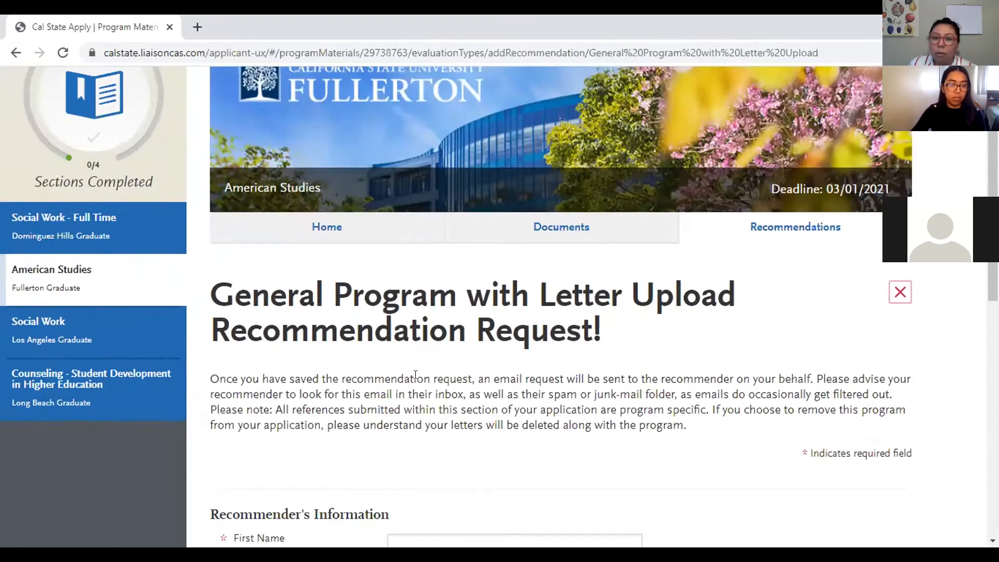
scroll(541, 361, "down", 1)
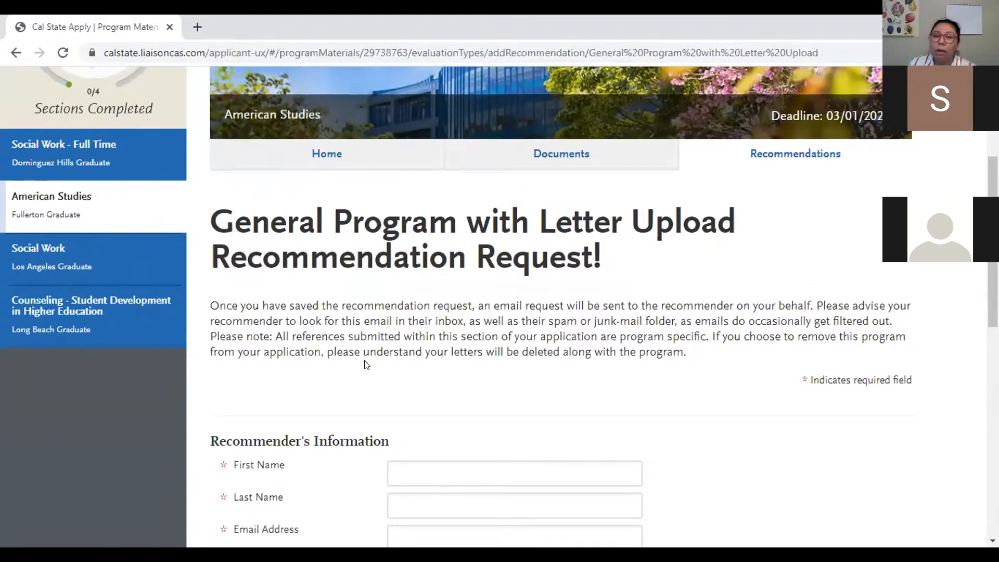
scroll(366, 364, "up", 2)
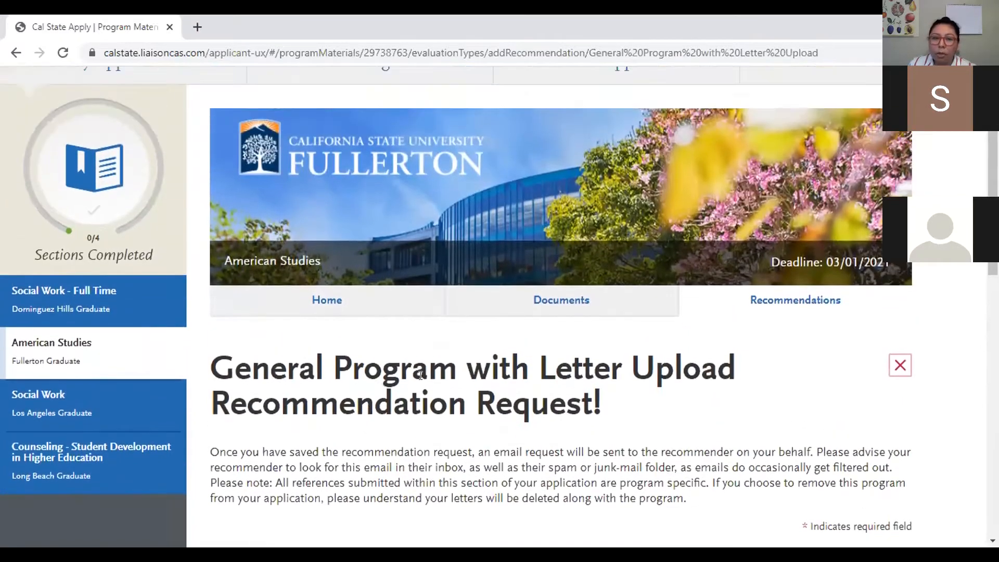
scroll(455, 377, "up", 1)
scroll(502, 390, "down", 5)
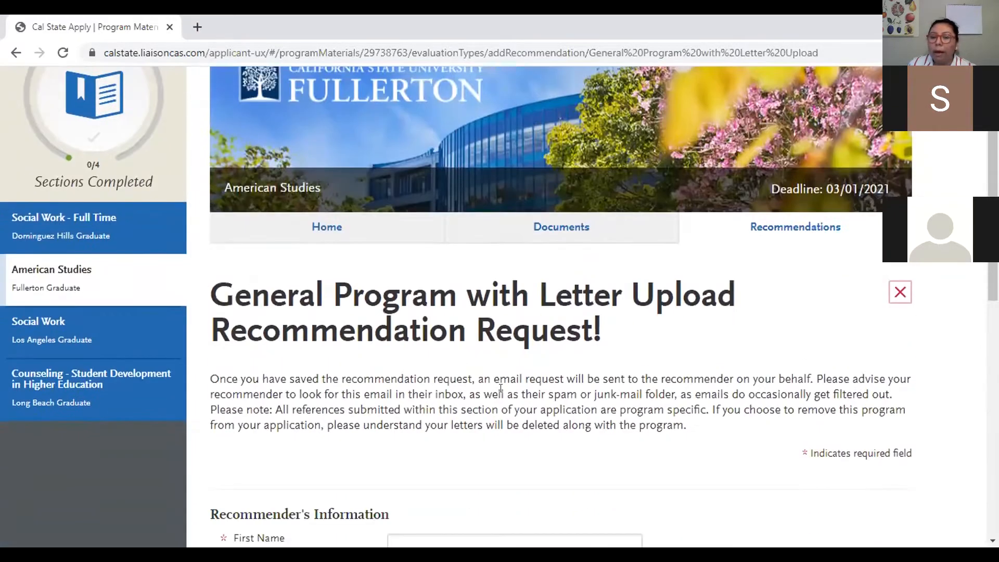
scroll(459, 371, "down", 2)
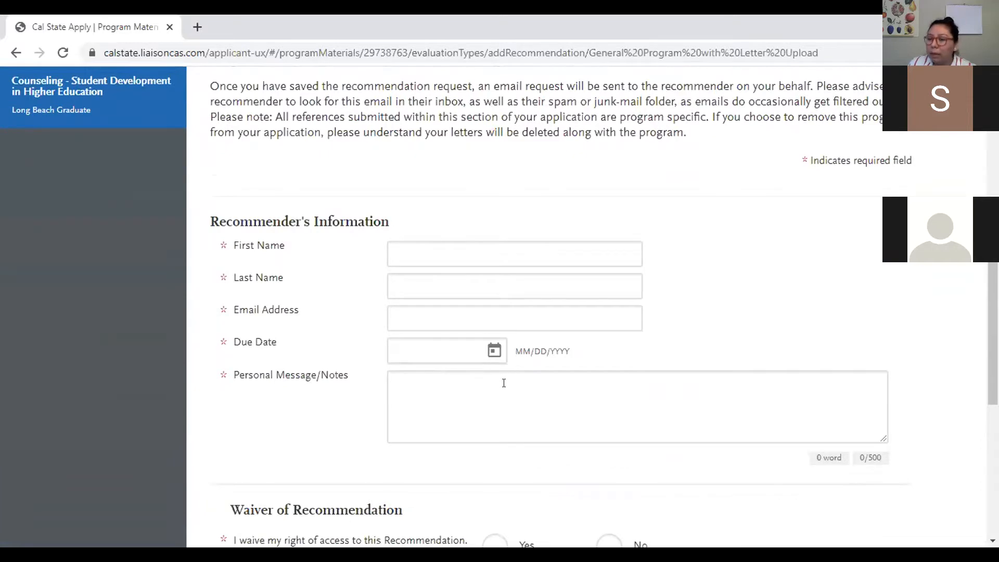
Examine the American Studies deadline and the request's notice about program-specific letters alongside the list of selected programs
scroll(504, 384, "up", 2)
scroll(503, 383, "up", 4)
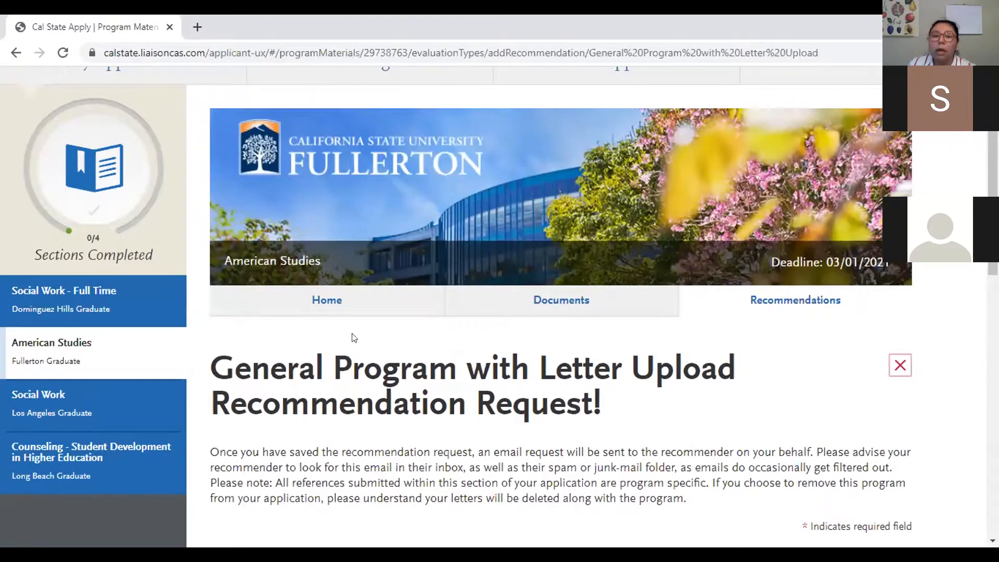
scroll(401, 346, "up", 2)
scroll(401, 346, "down", 5)
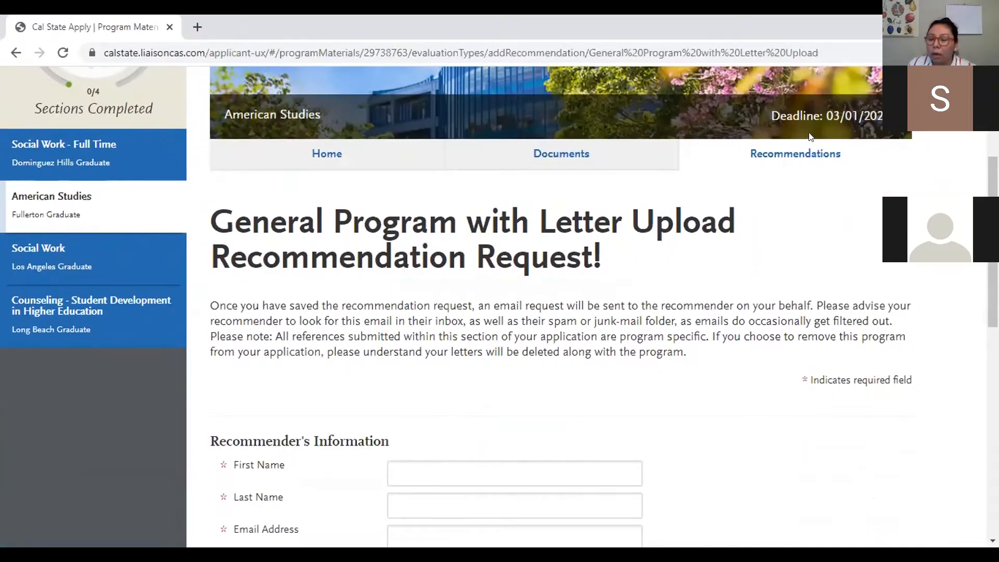
scroll(542, 297, "up", 2)
scroll(542, 296, "down", 4)
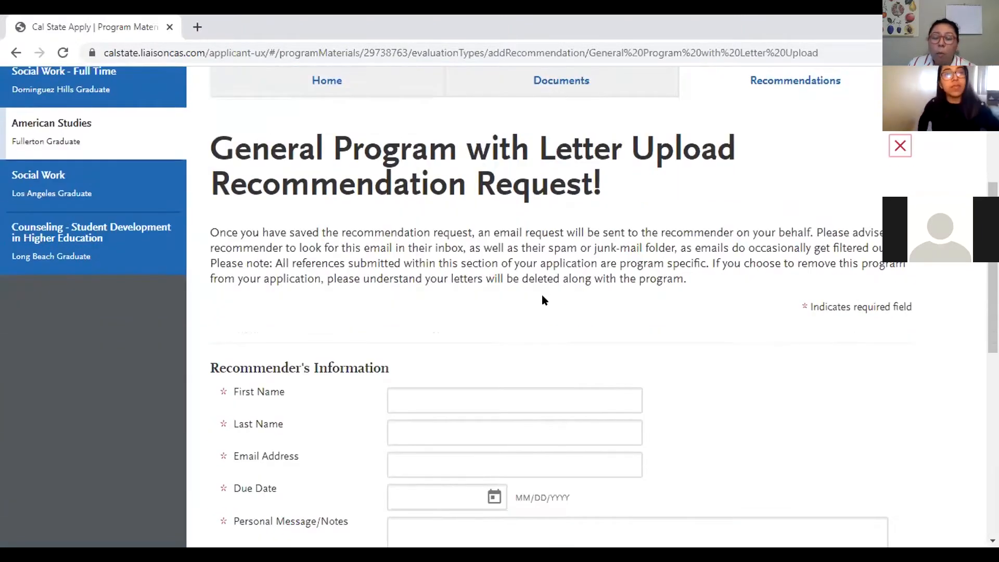
scroll(541, 300, "up", 1)
scroll(542, 300, "down", 4)
scroll(522, 353, "up", 4)
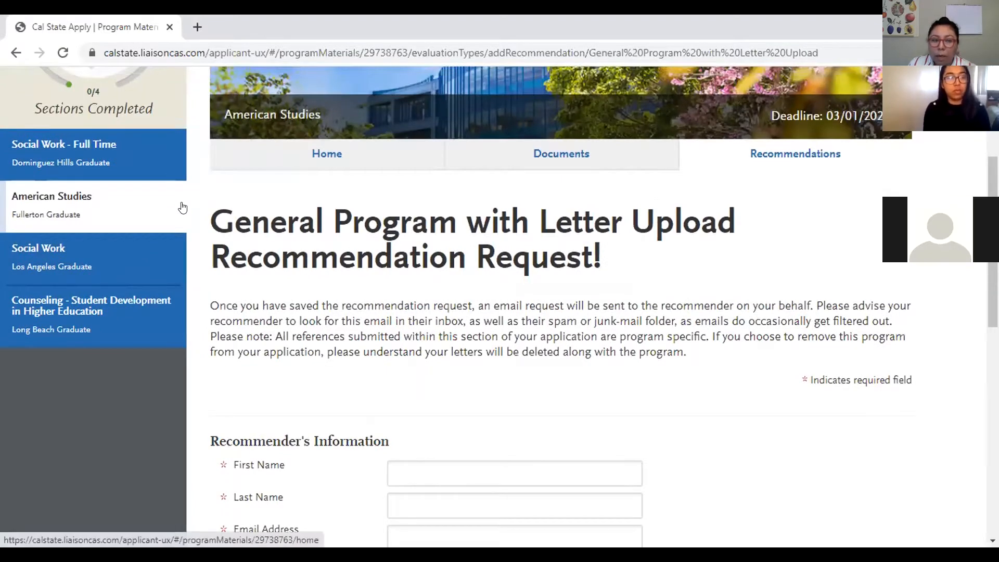
scroll(182, 208, "up", 1)
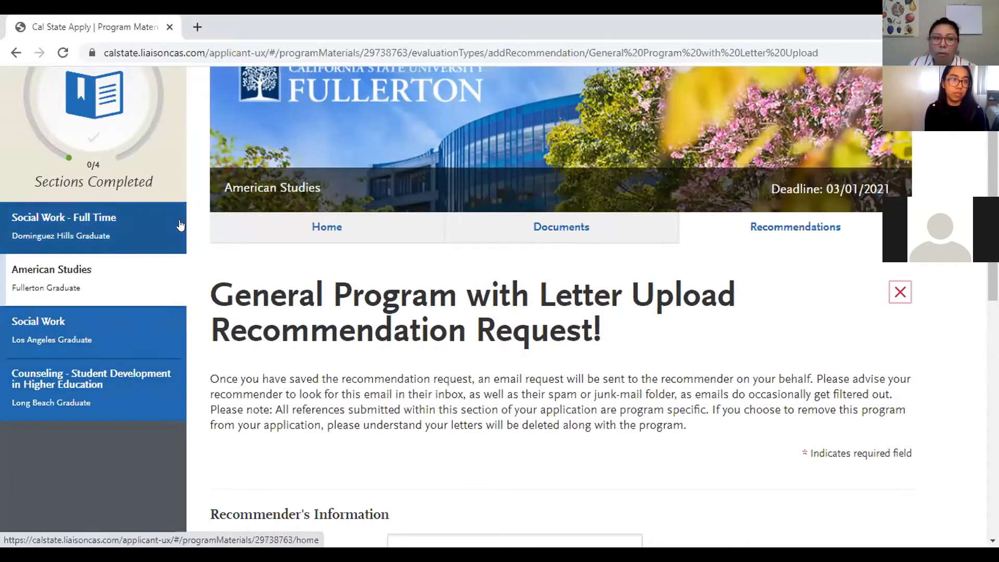
Open the Submit Application section and review the total fees, deadlines, progress, and submission options for the four selected programs
scroll(283, 261, "up", 3)
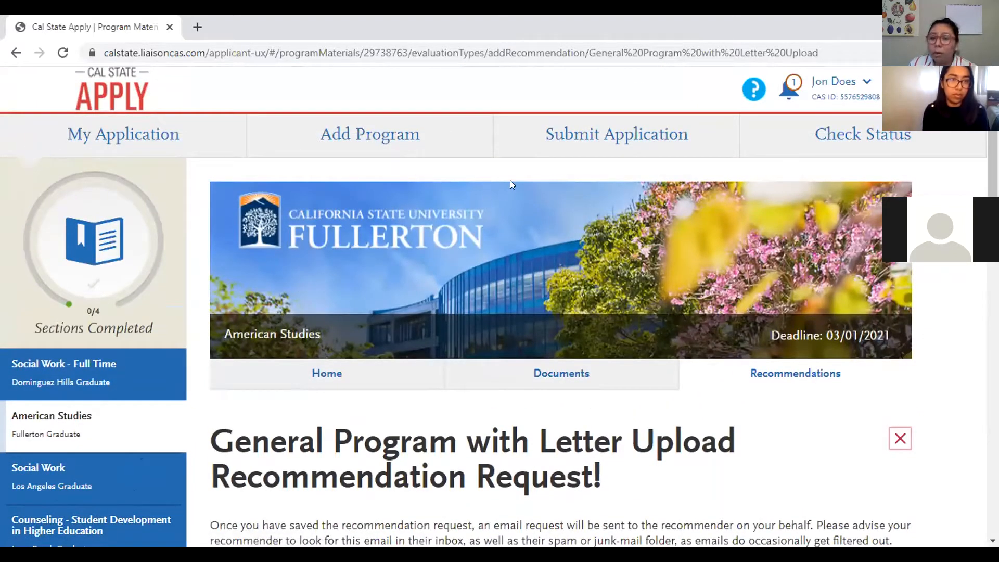
left_click(542, 131)
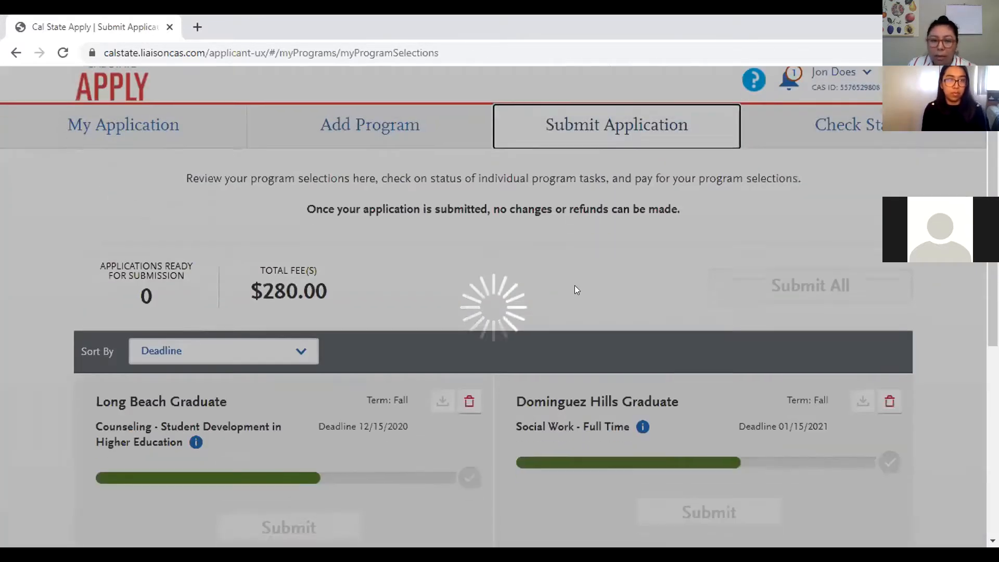
scroll(574, 290, "down", 1)
scroll(573, 290, "down", 1)
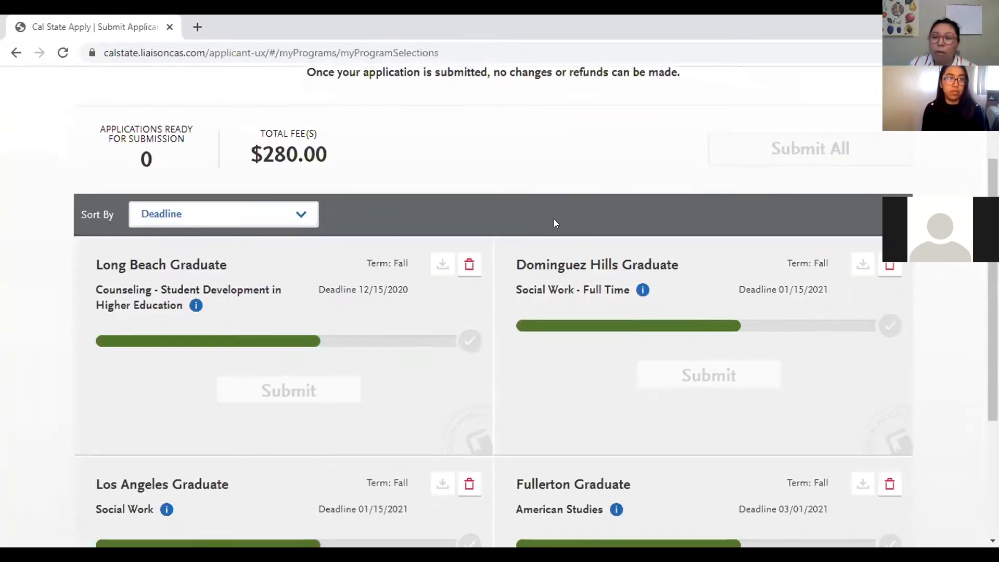
scroll(626, 214, "down", 1)
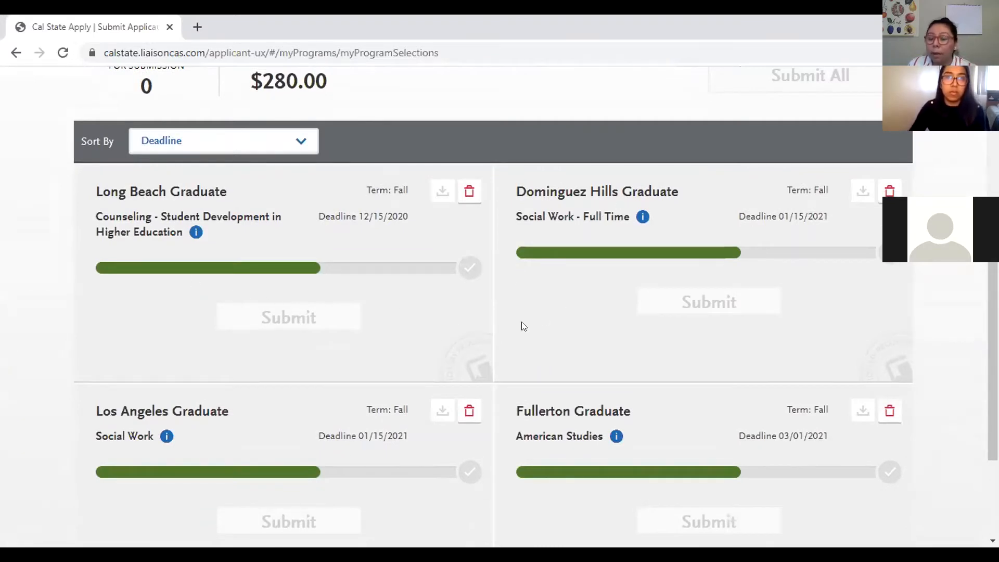
scroll(549, 315, "up", 2)
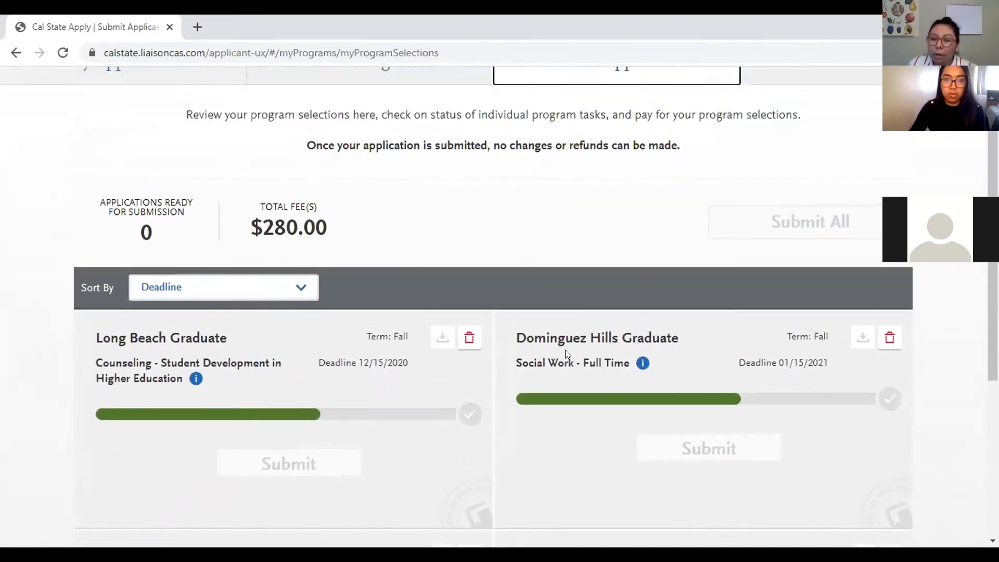
scroll(470, 260, "down", 1)
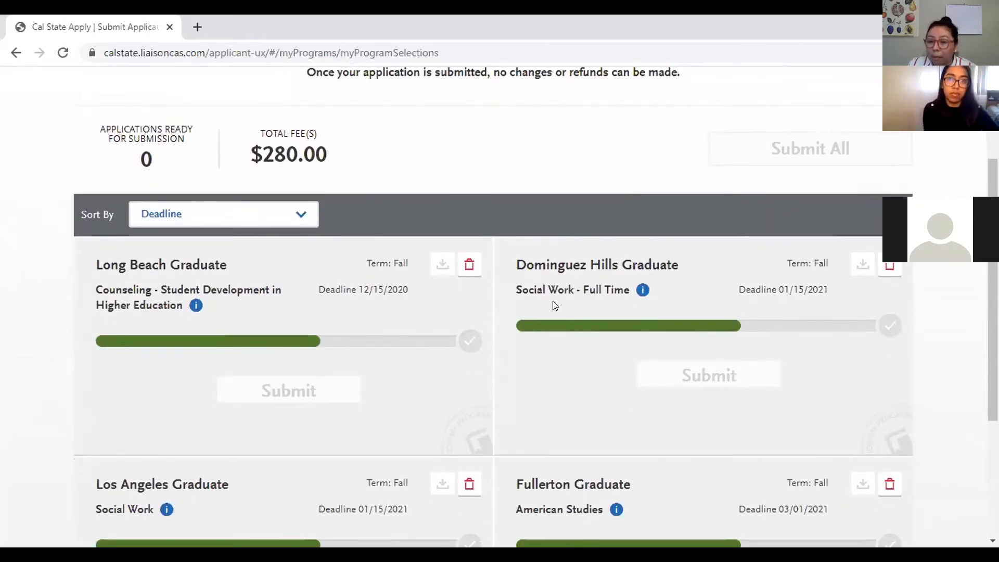
scroll(555, 306, "down", 1)
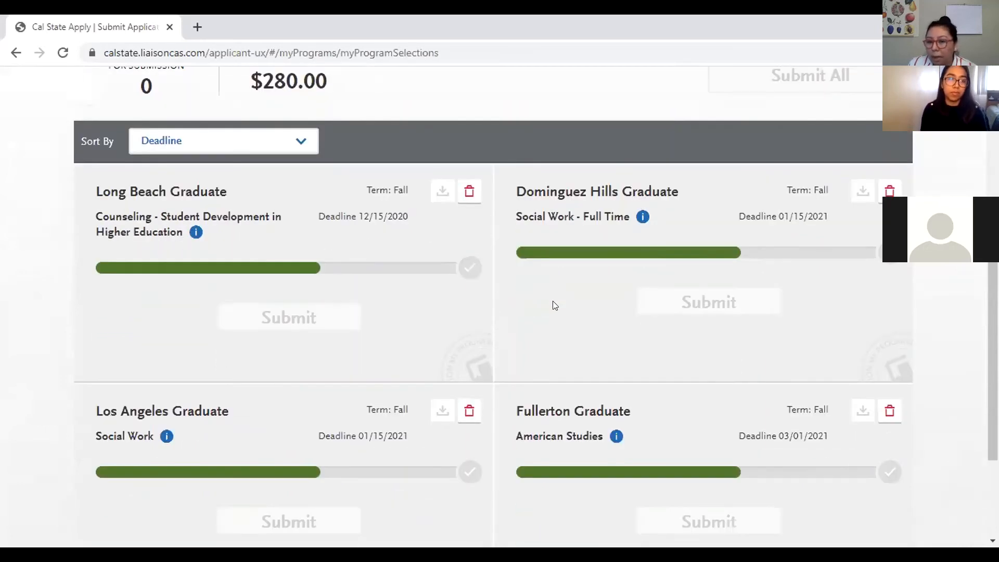